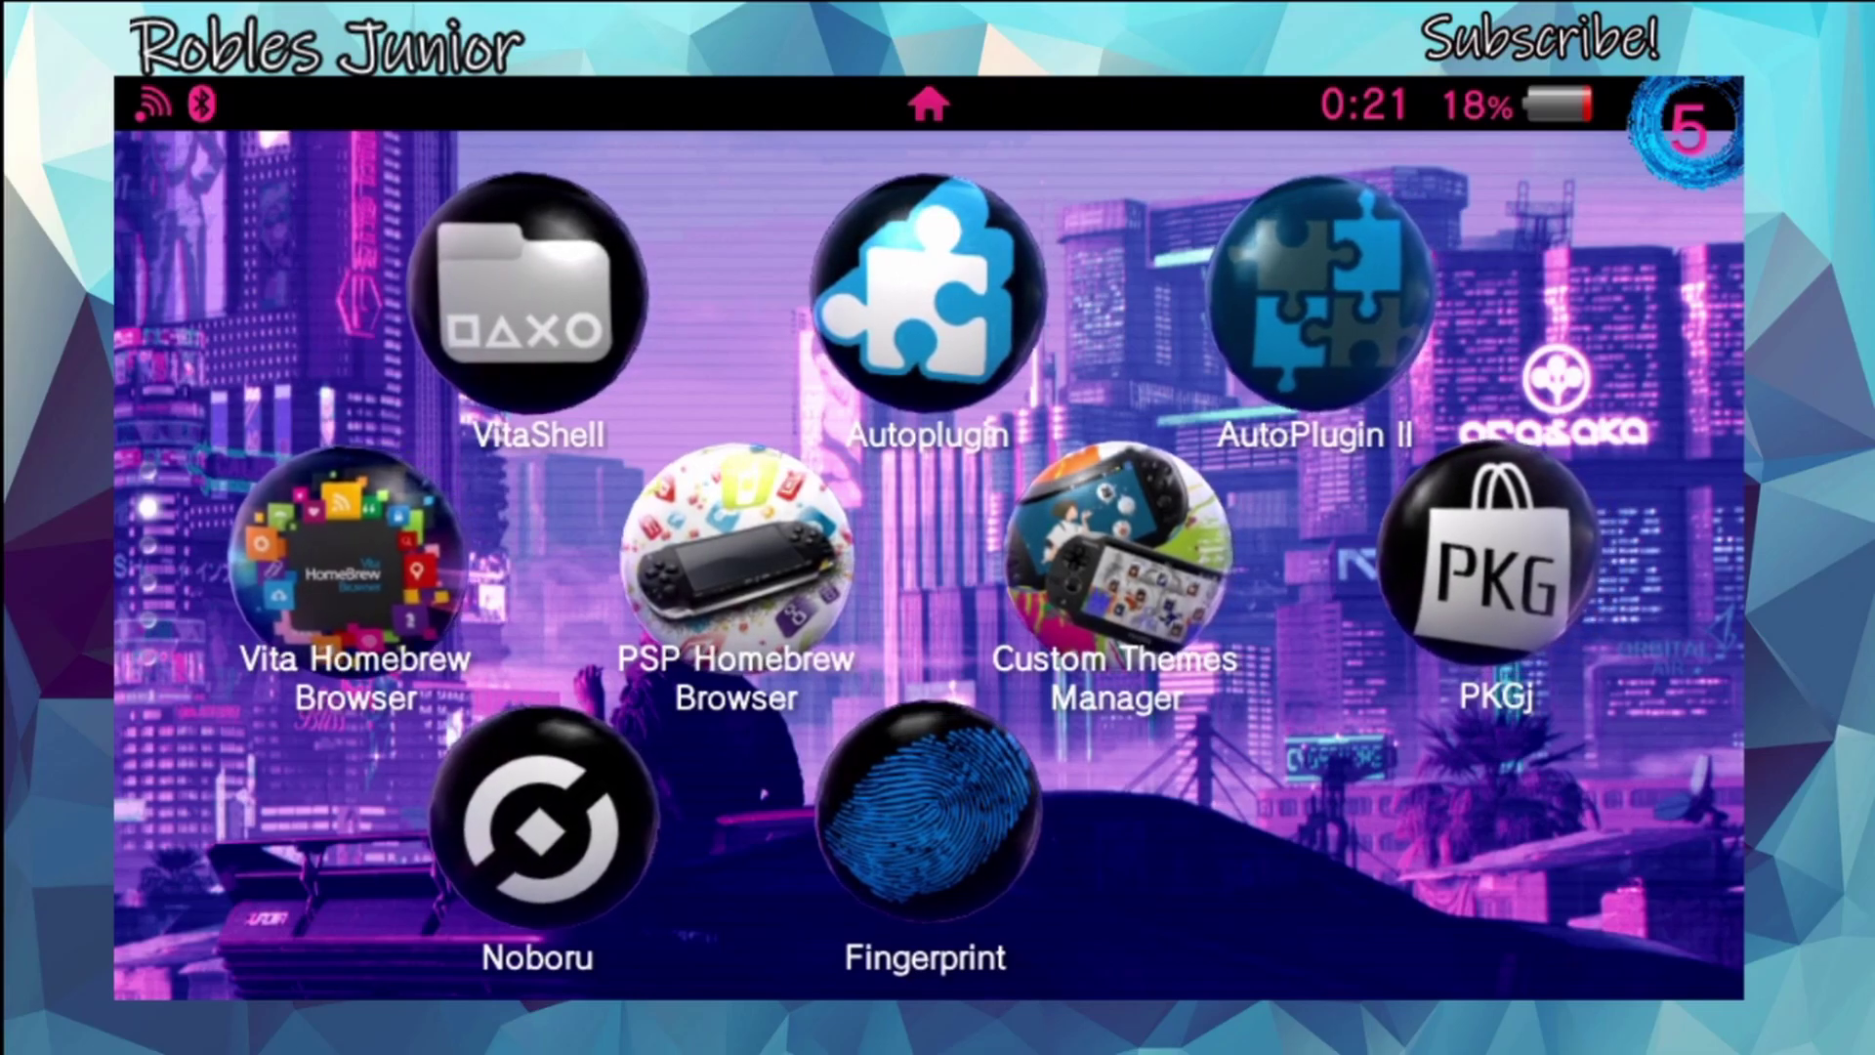
Launch Onemenu for Psvita to view its game menu and return to the home screen.
scroll(927, 564, up, 5)
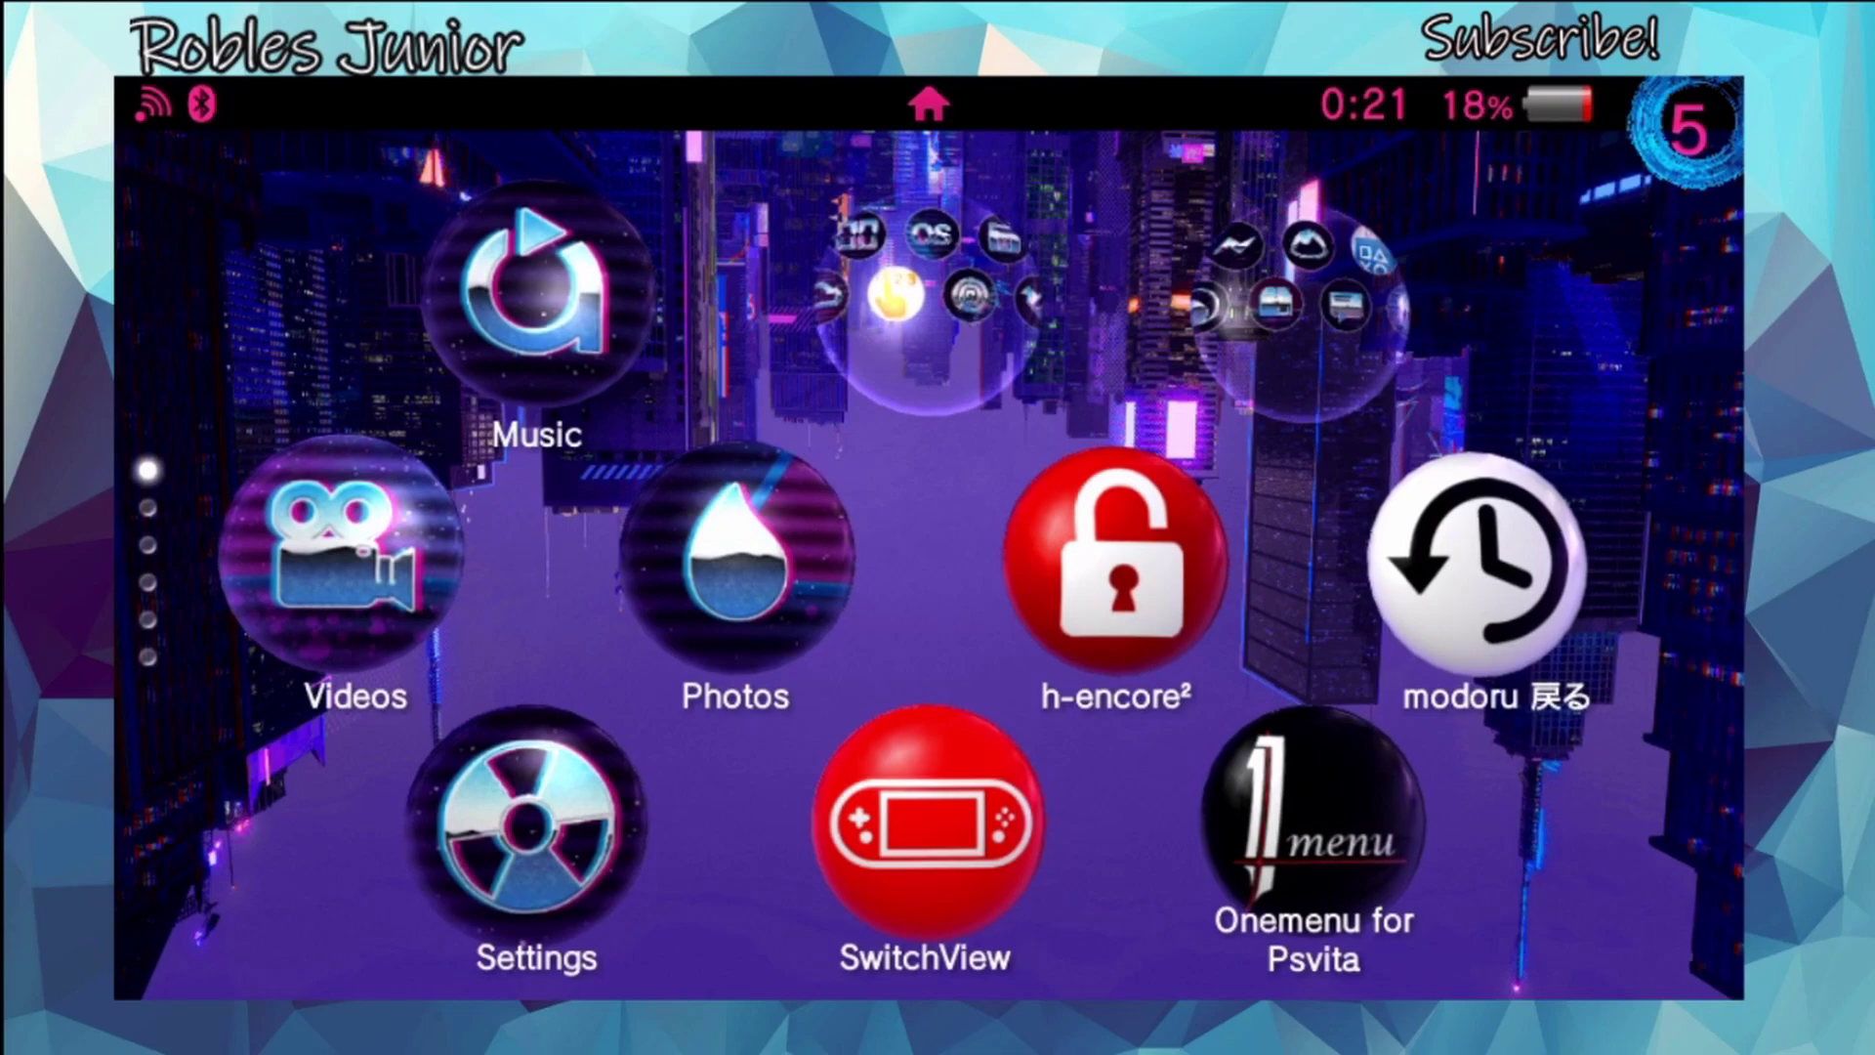
click(1328, 830)
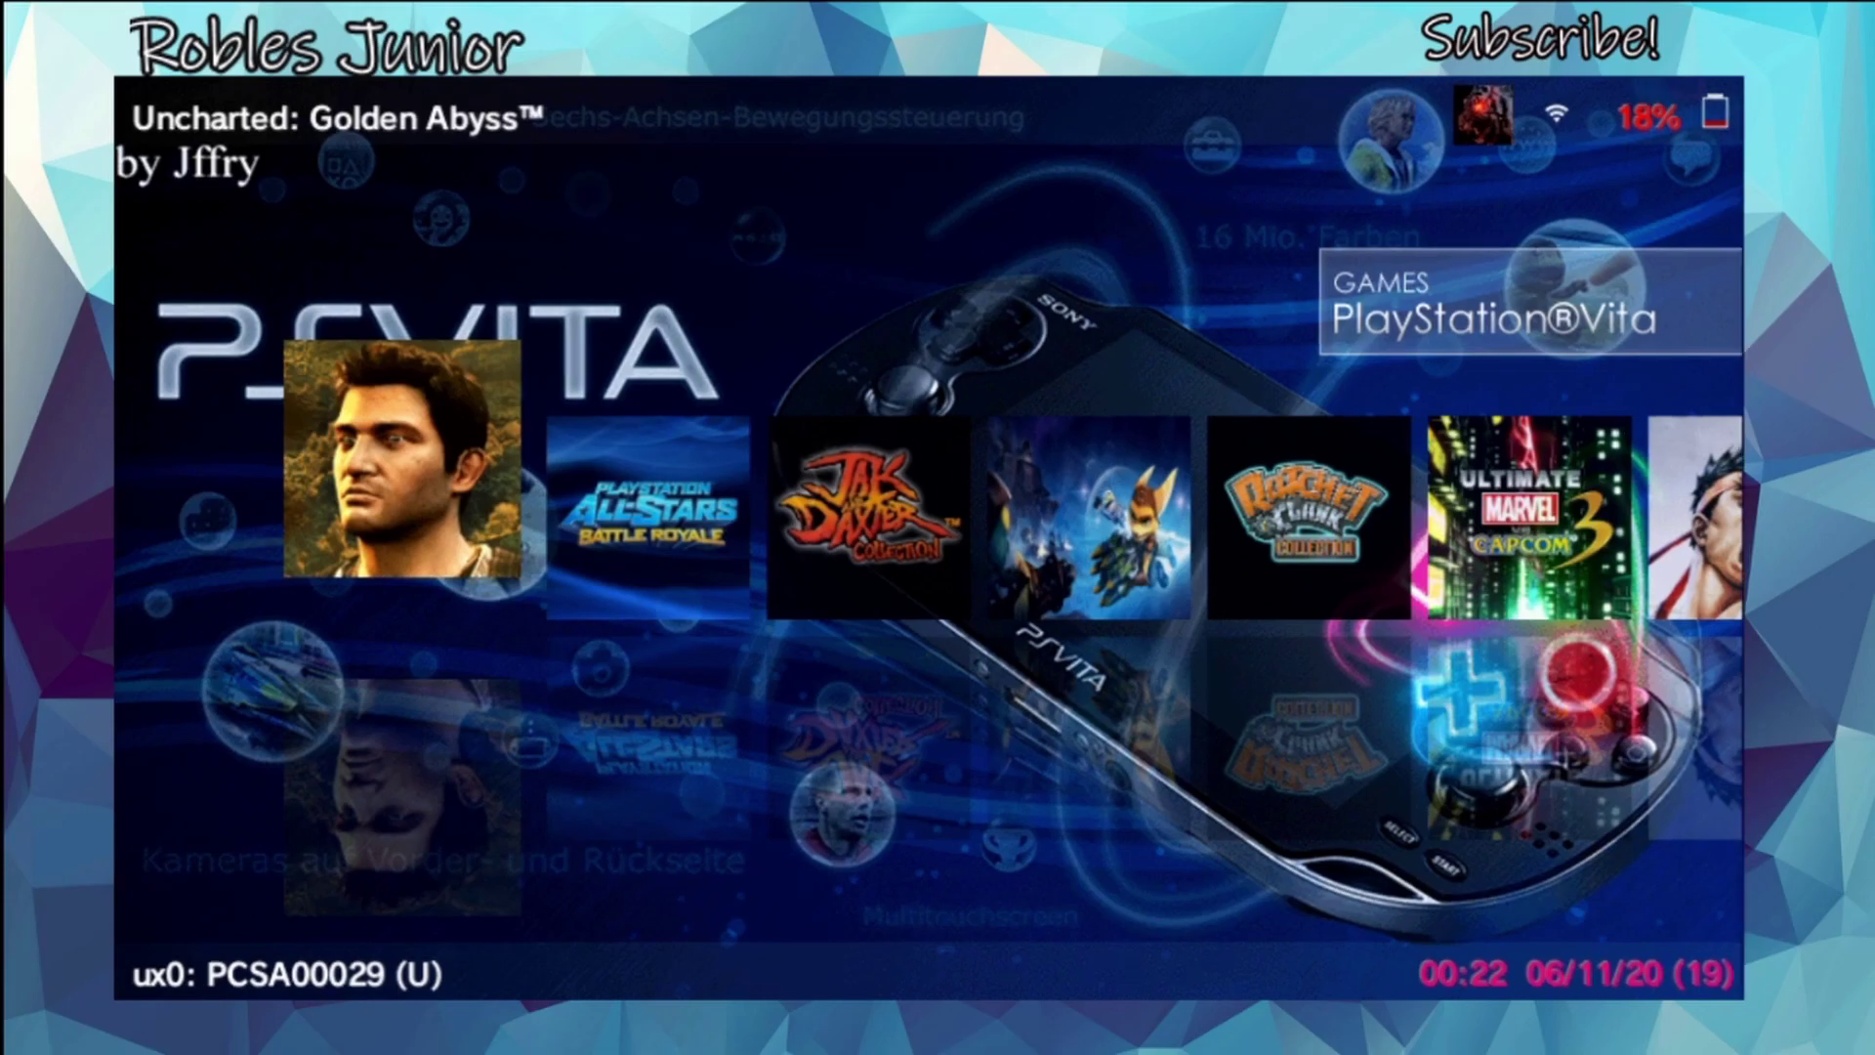
key(Home)
key(Home)
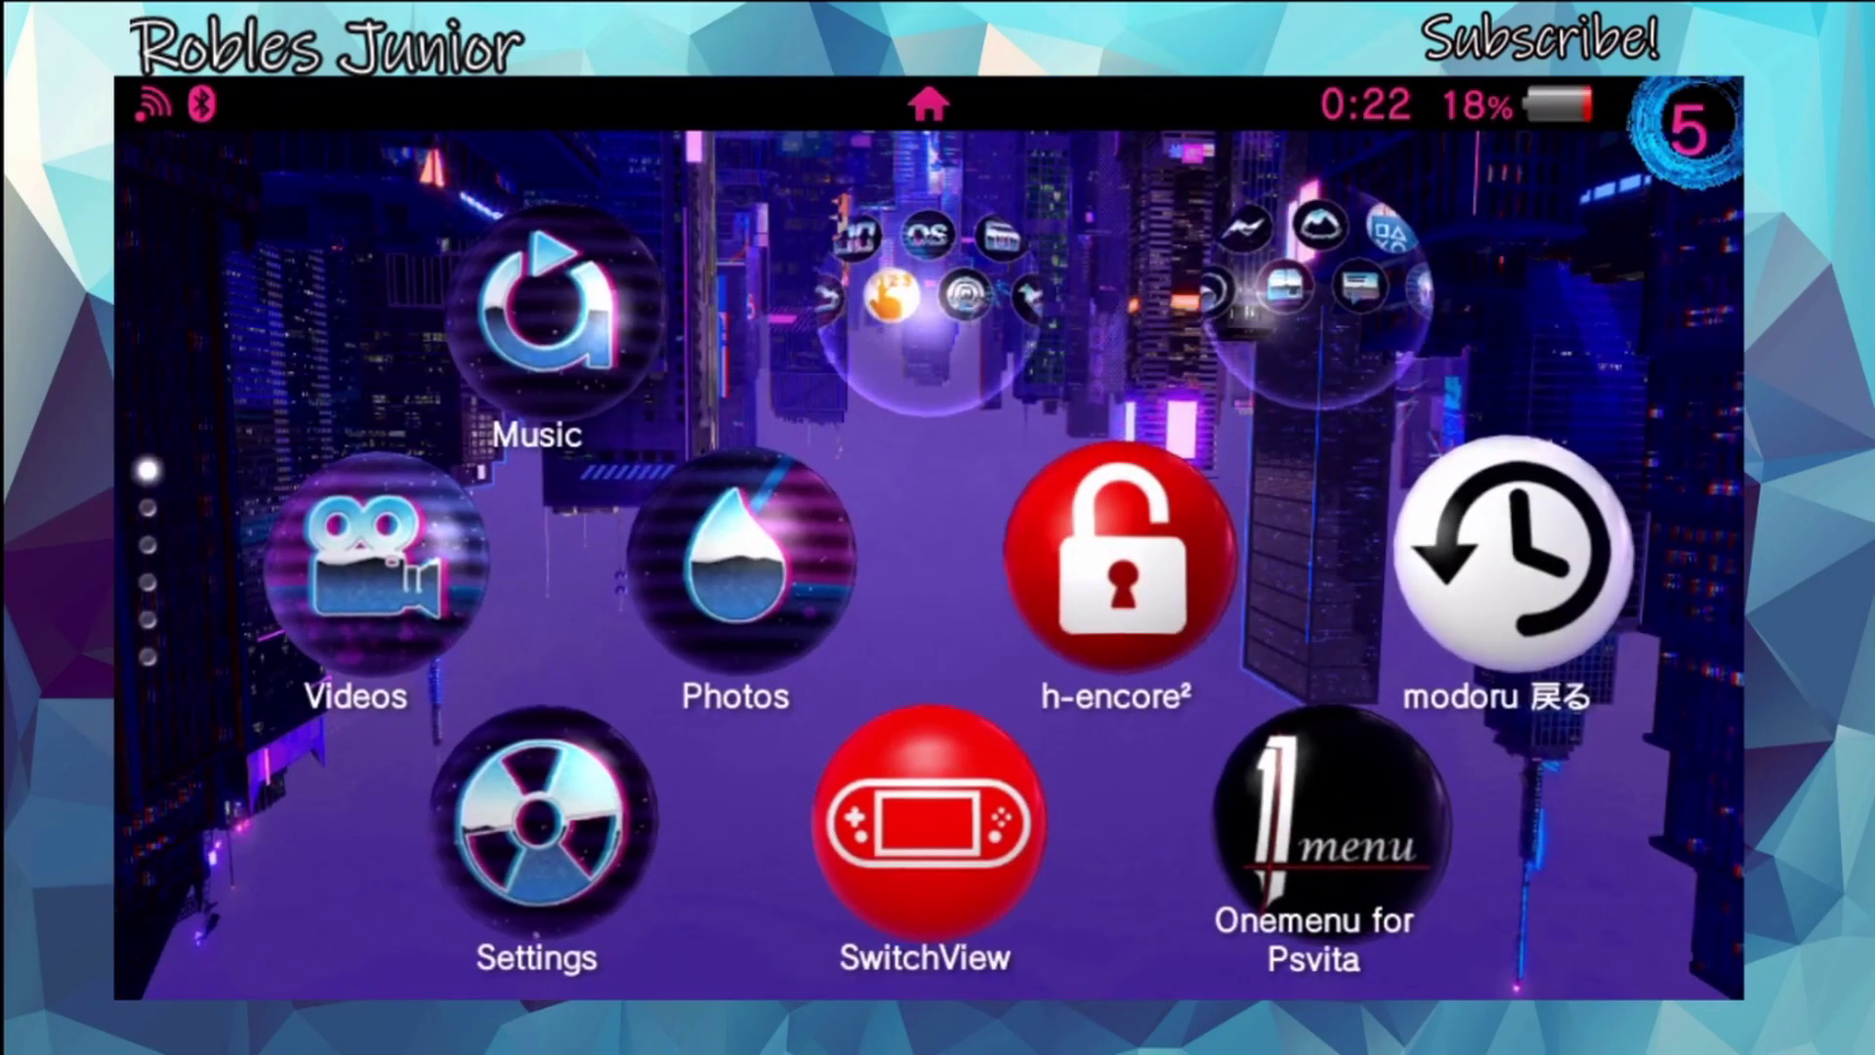
Find AutoPlugin II among the home screen pages and start it.
key(Down)
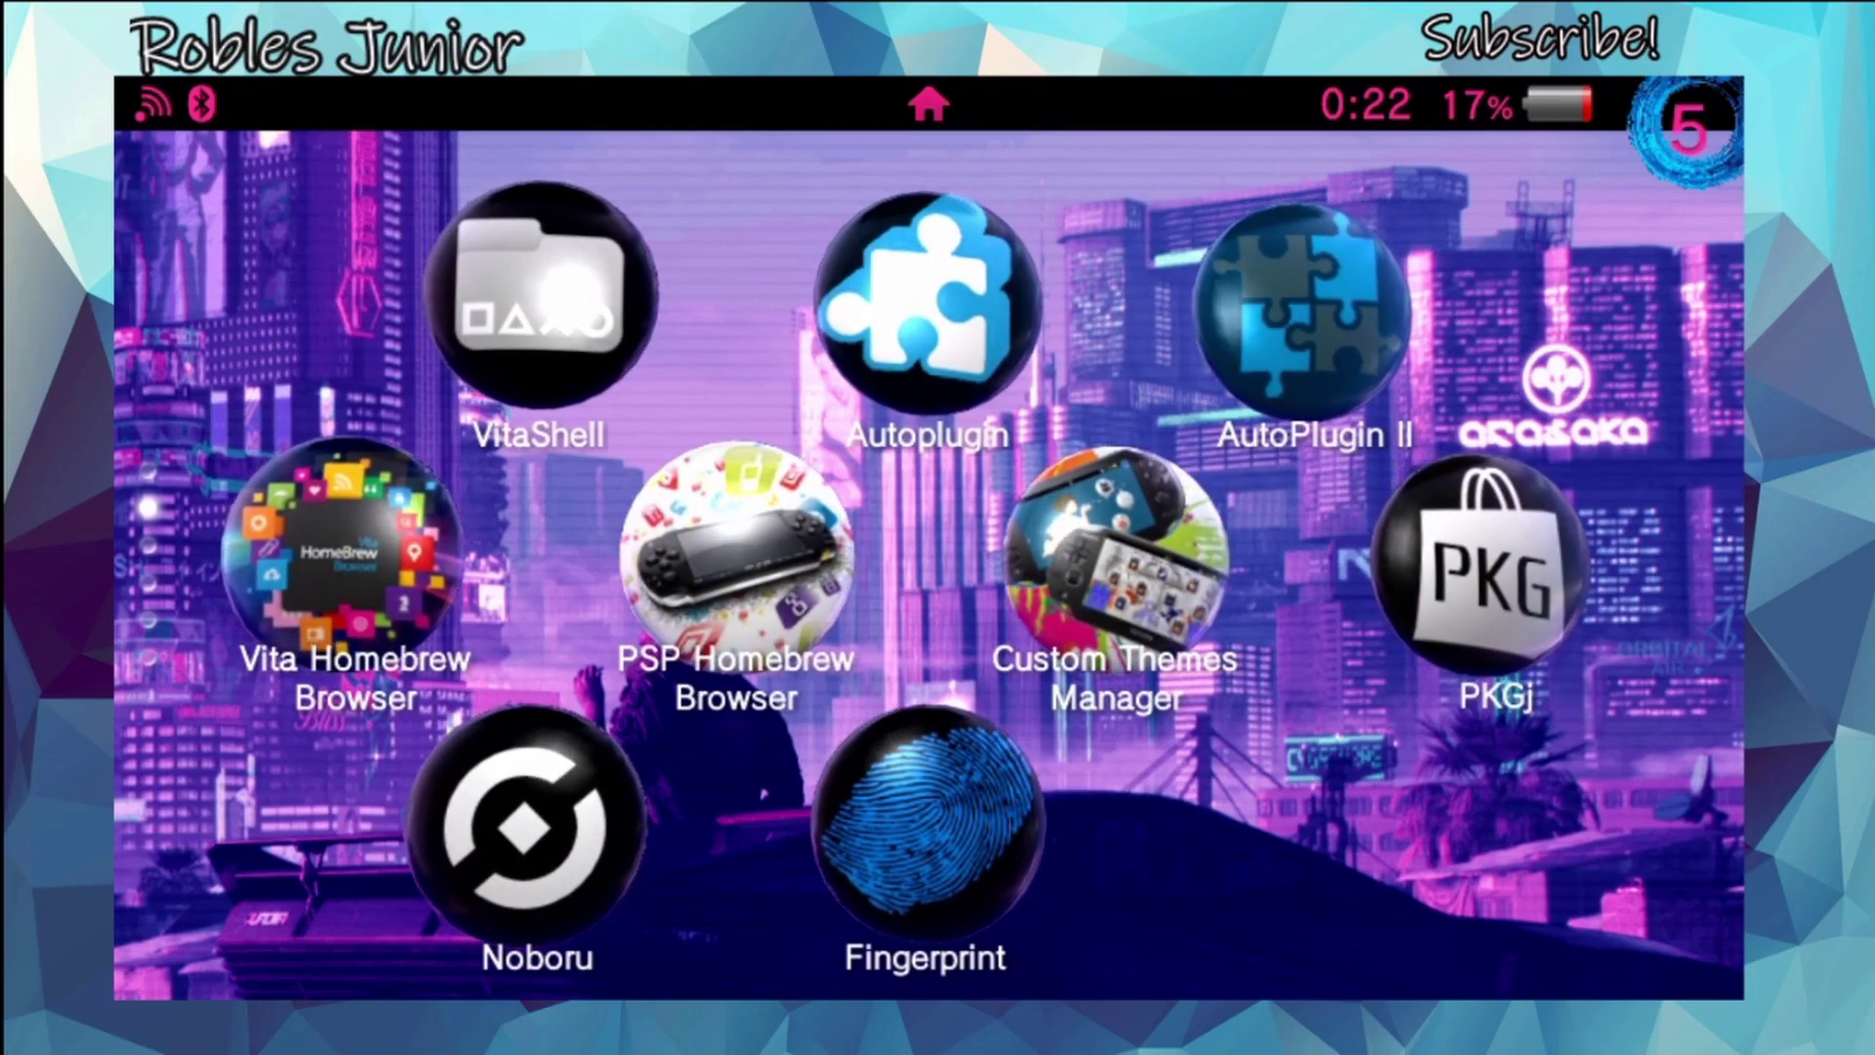
scroll(928, 564, up, 5)
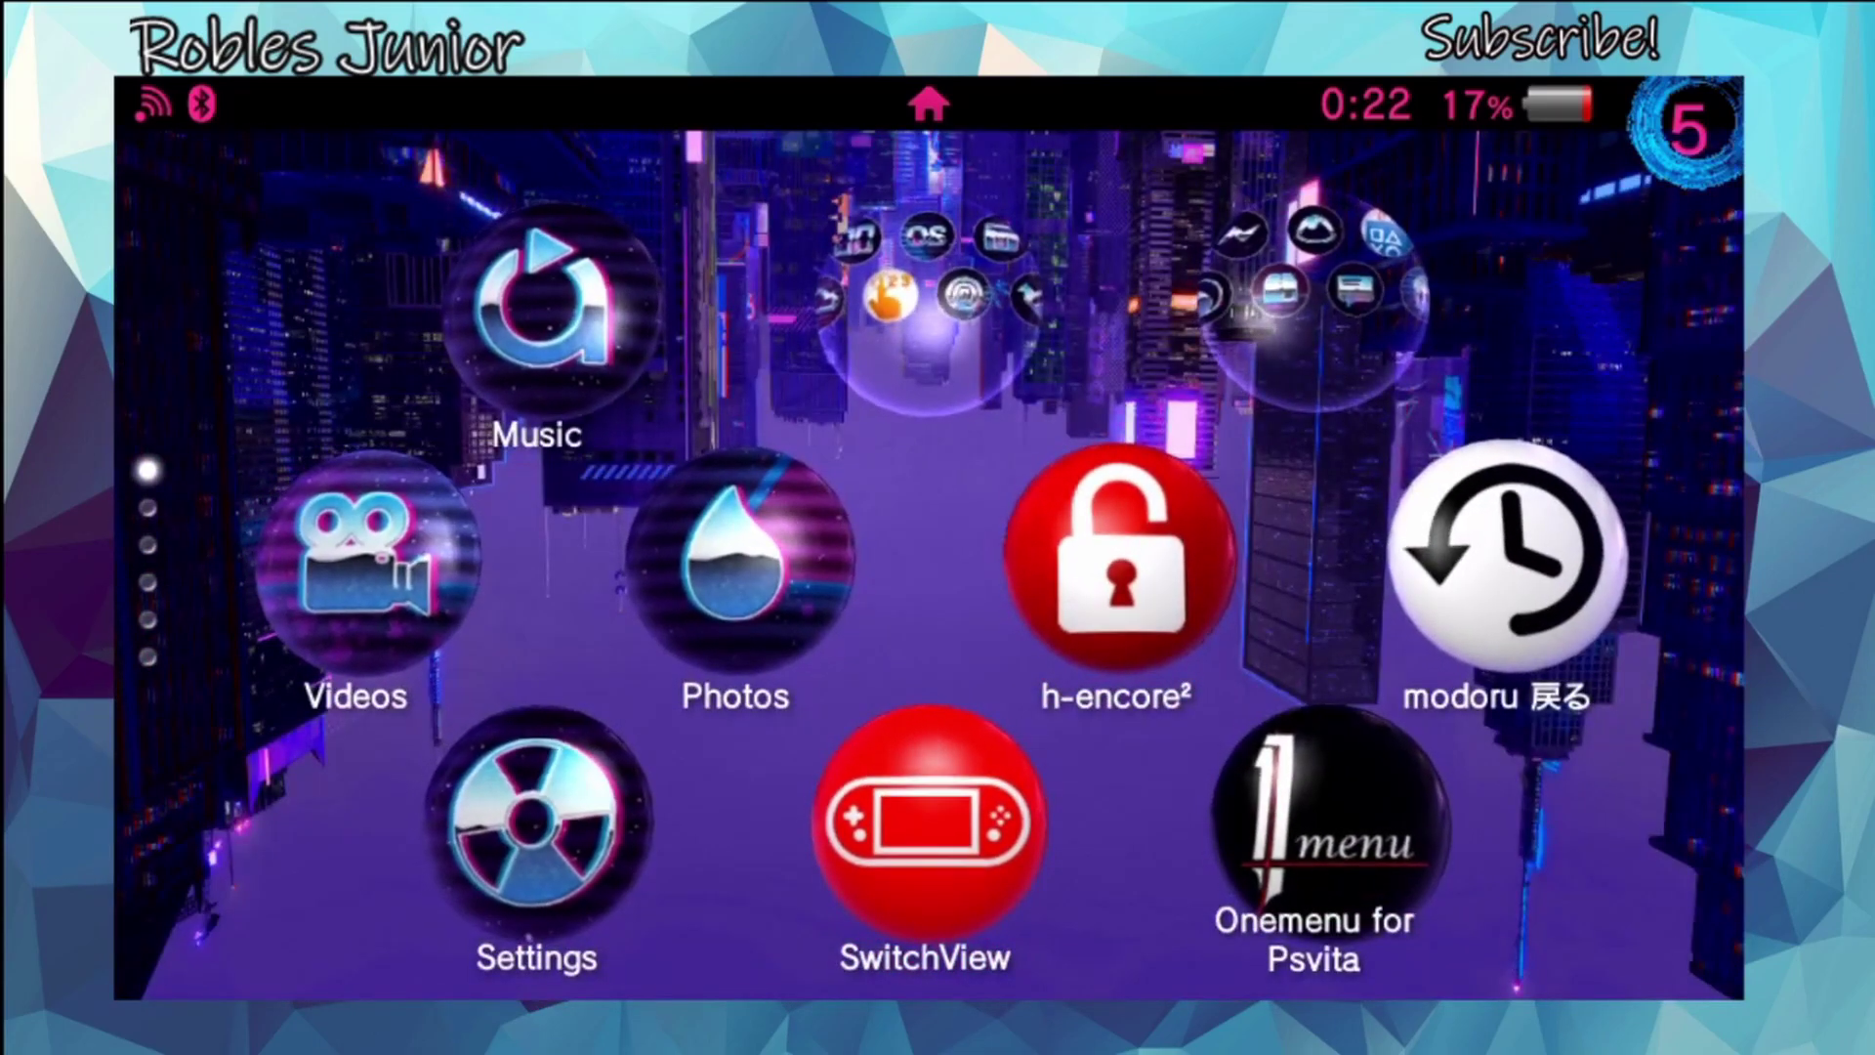
scroll(929, 565, down, 5)
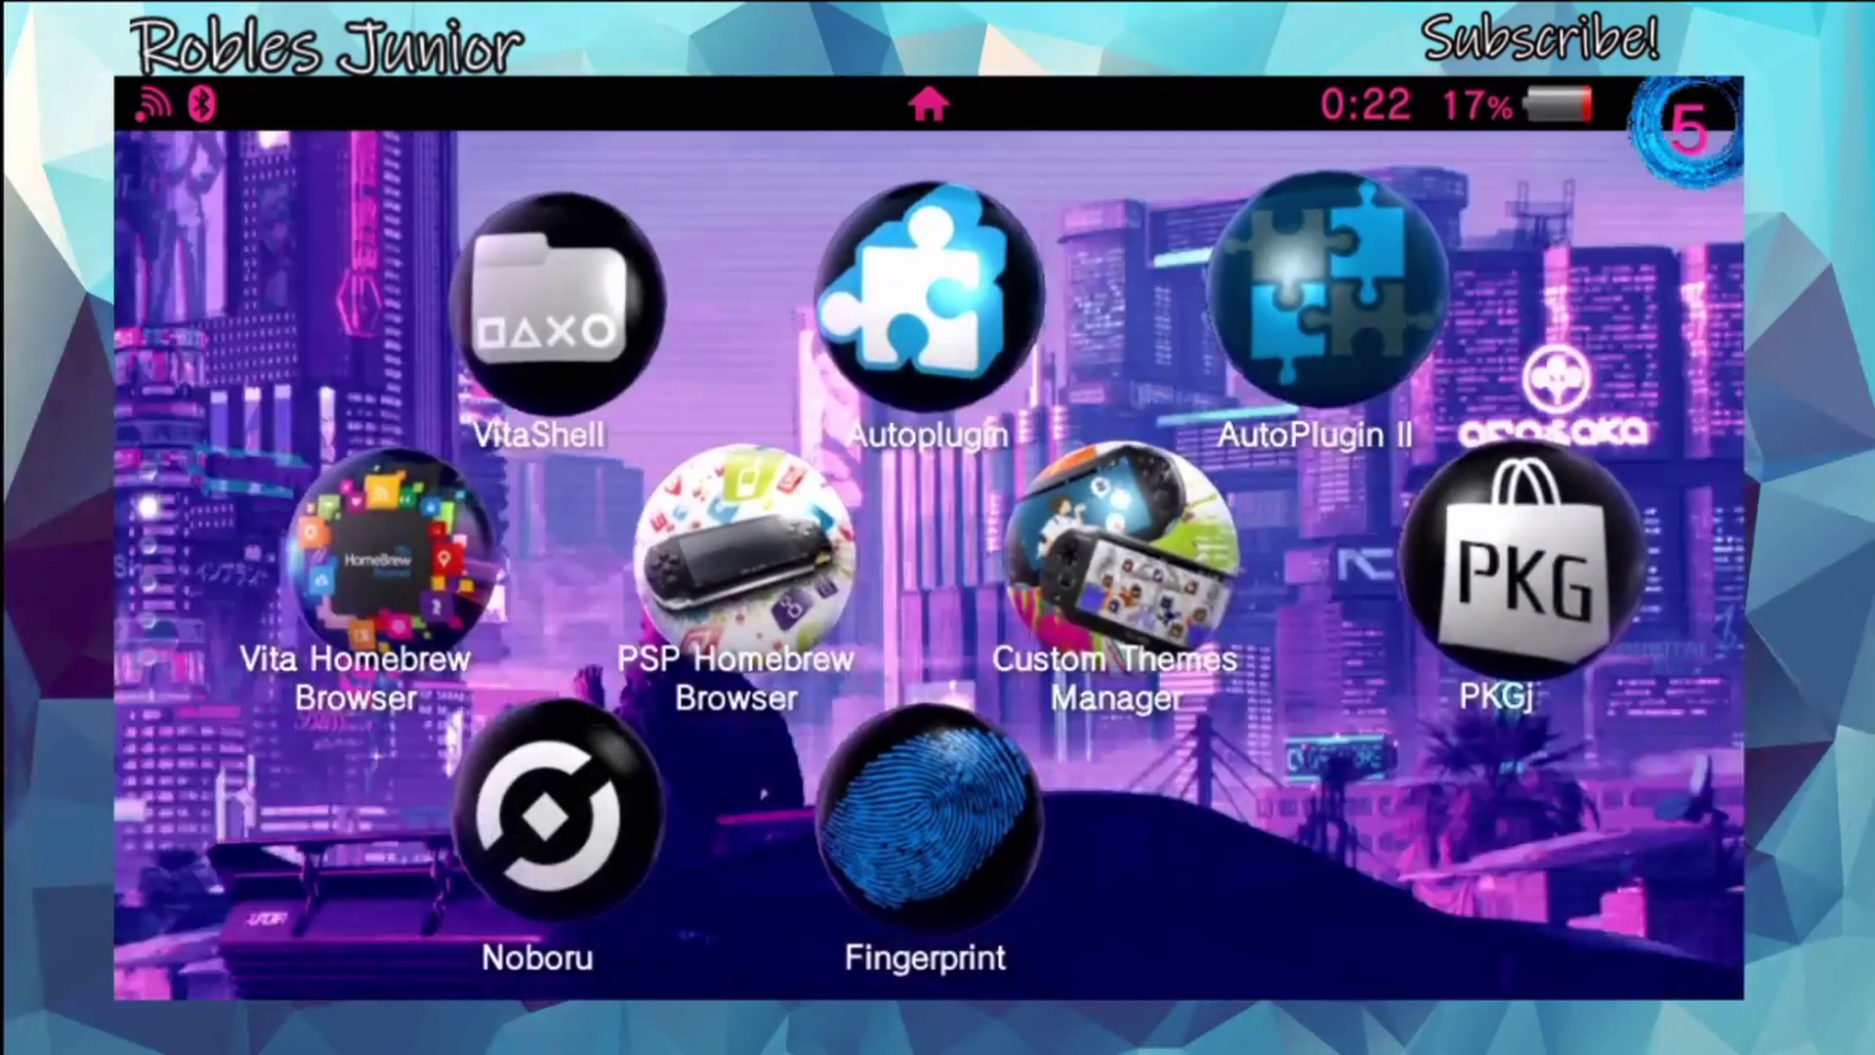
click(1331, 291)
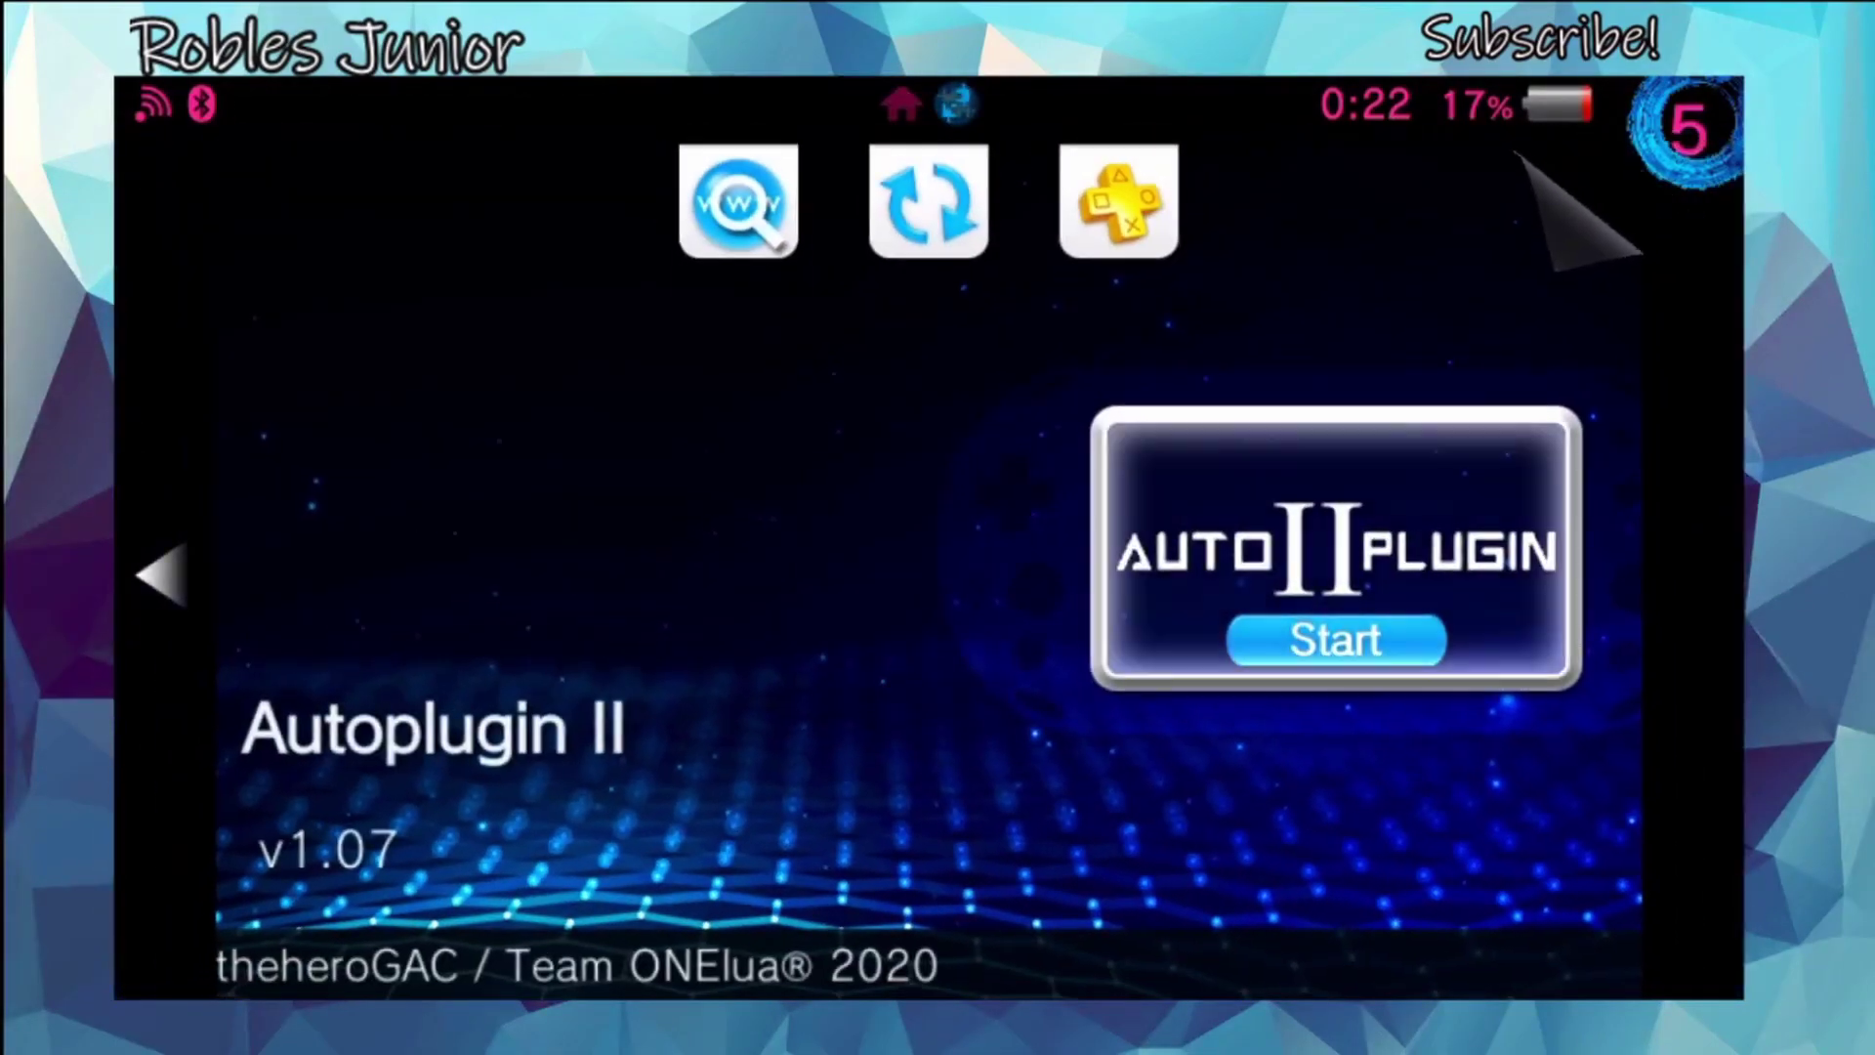
click(1339, 640)
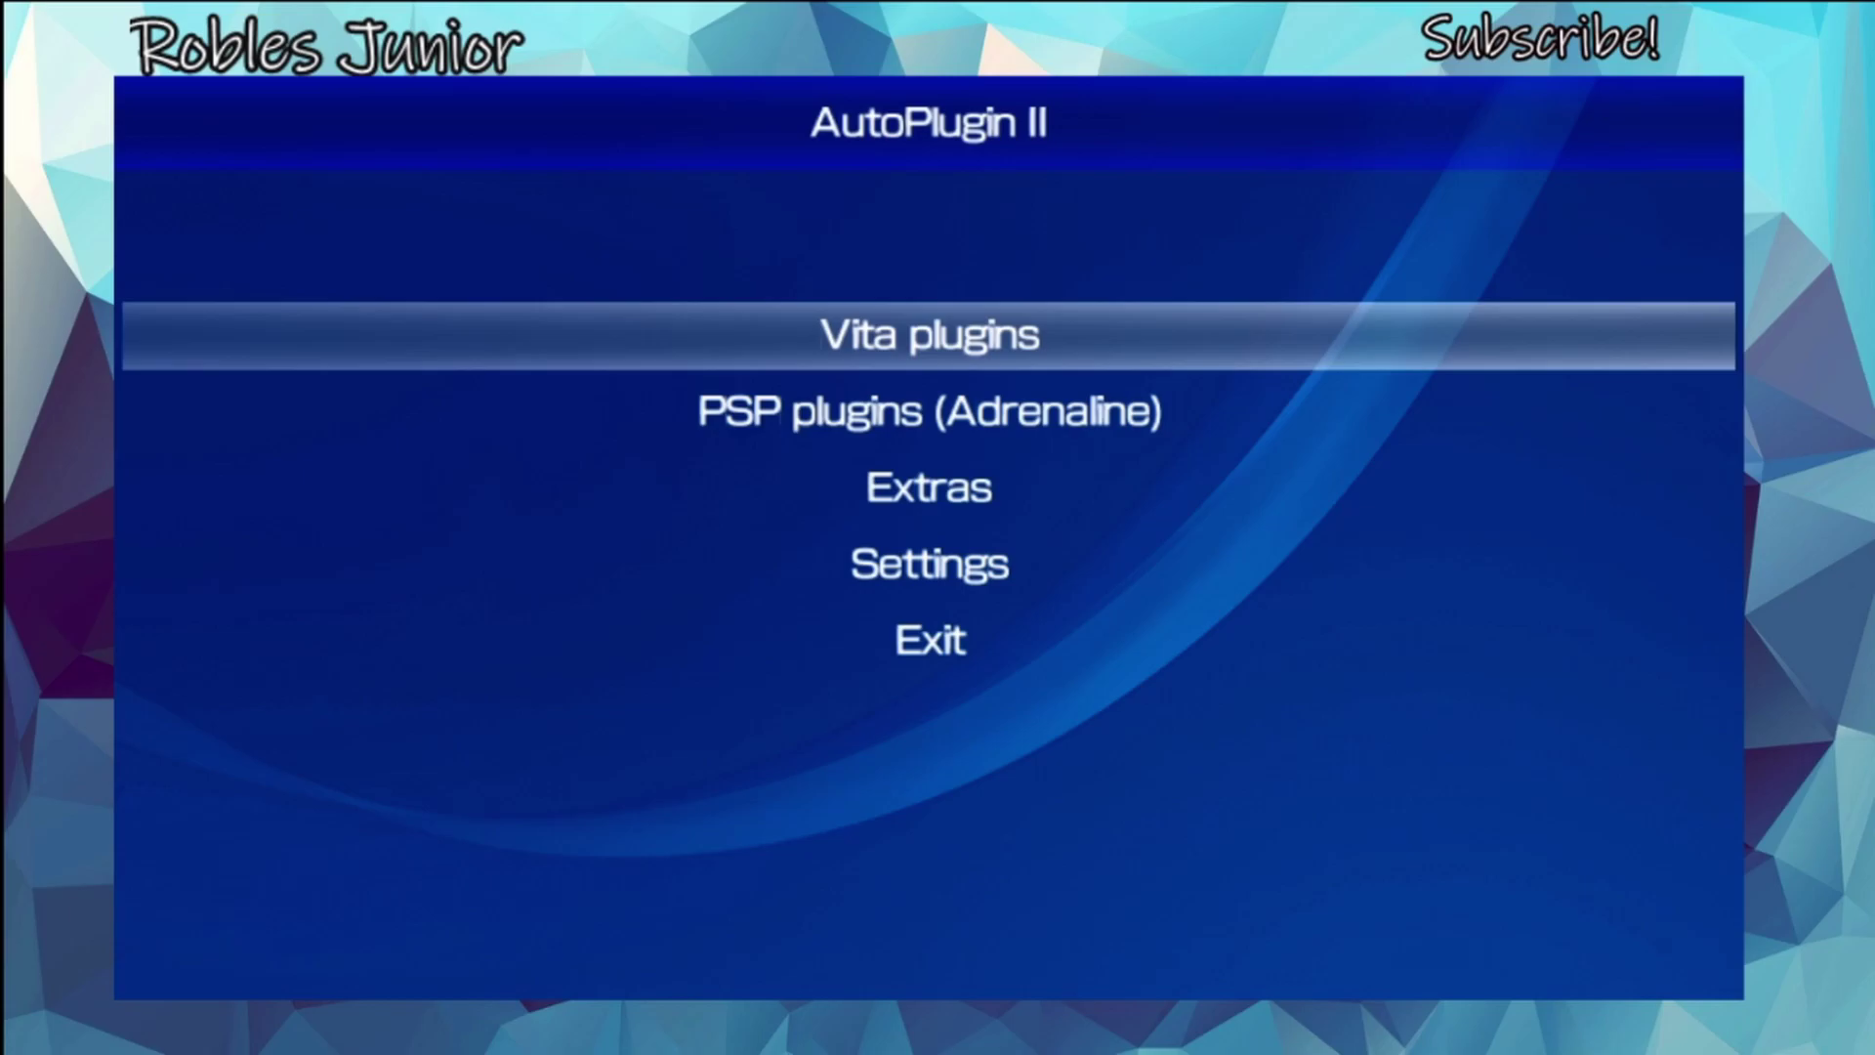
Open the list of Vita plugins available to install.
key(Return)
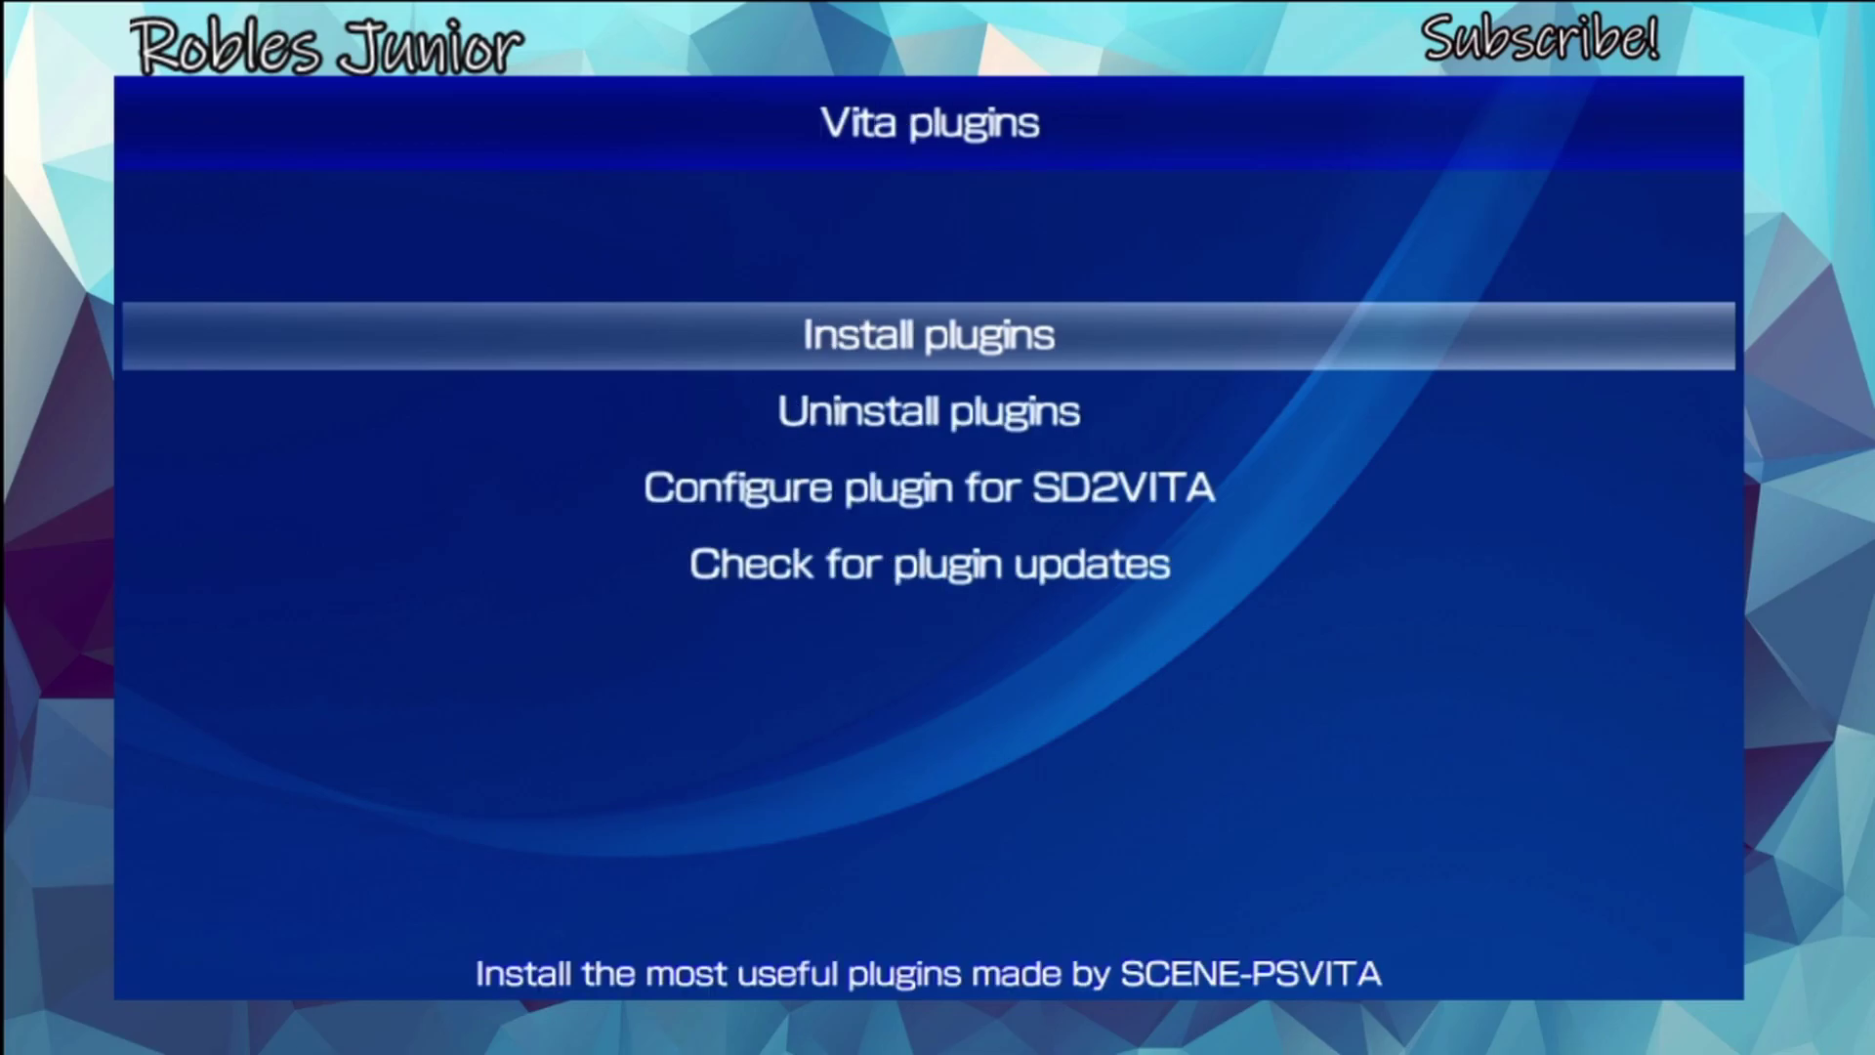
key(Escape)
key(Return)
key(Return)
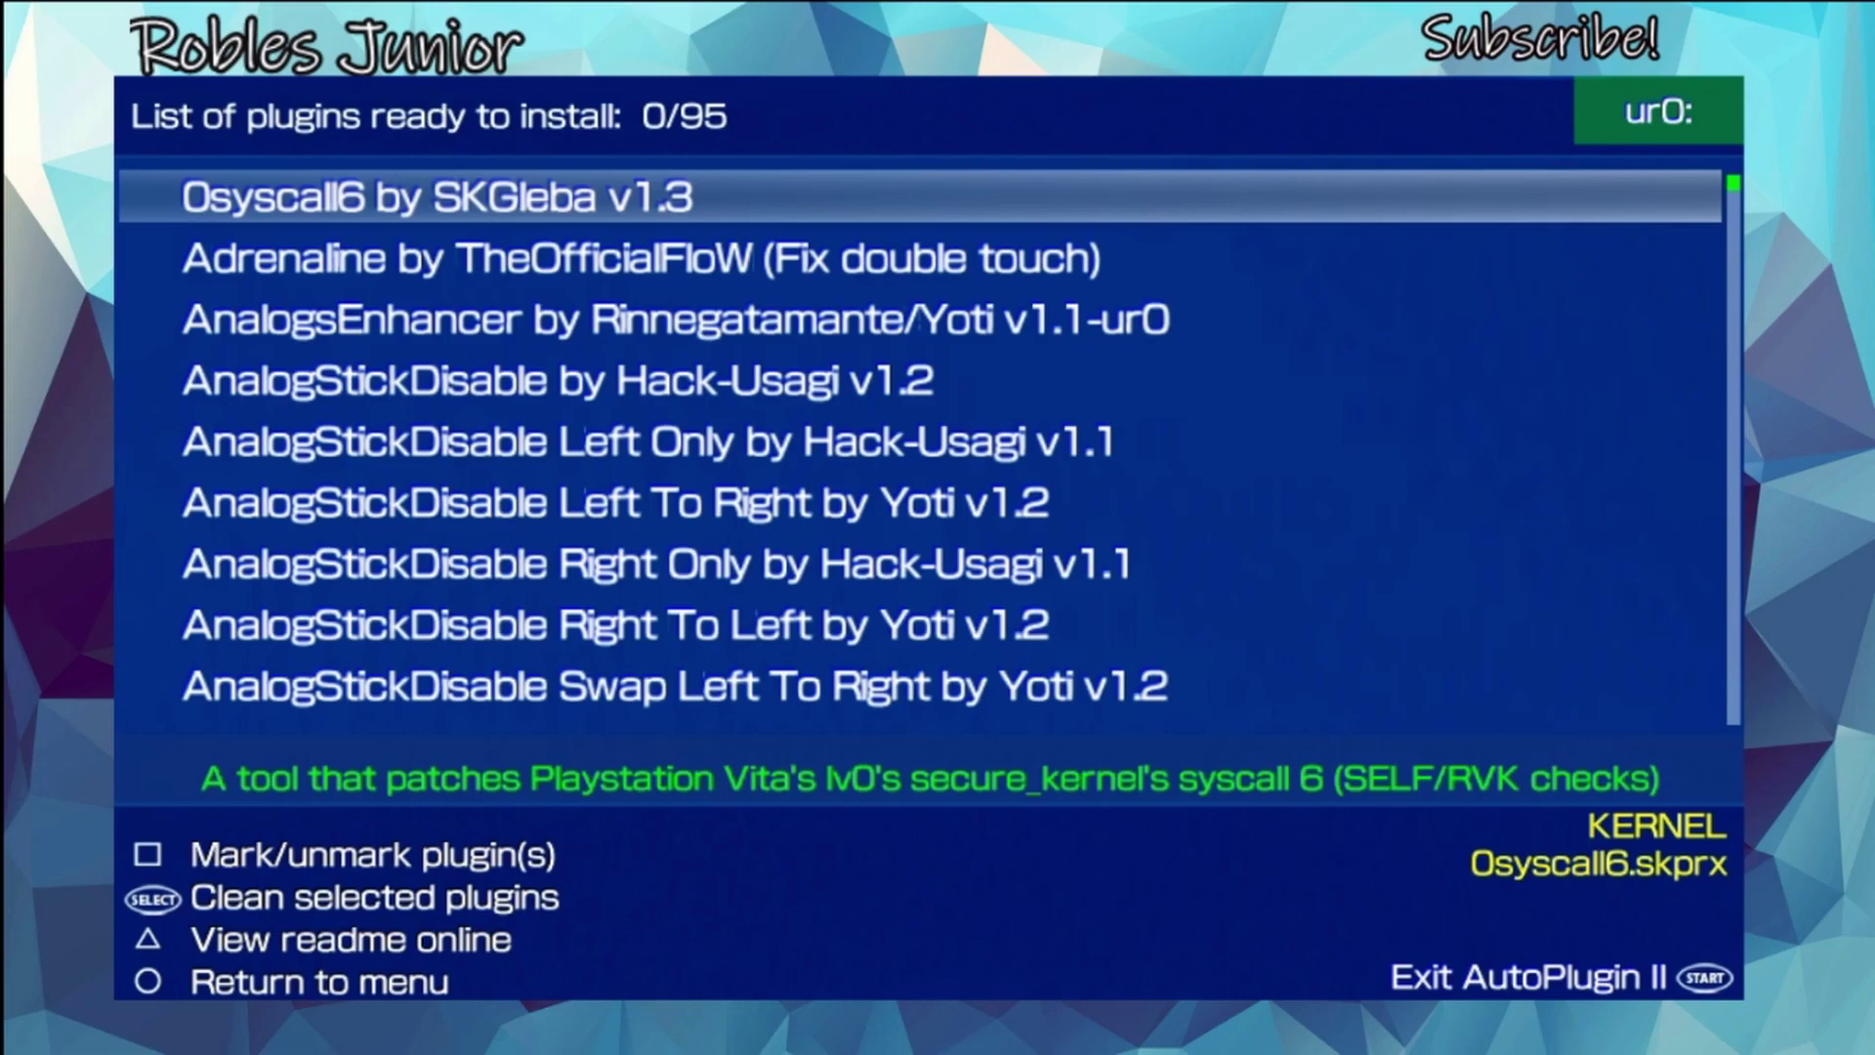
Find Autoboot by Rinnegatamante v1.2 in the plugin list and install it.
key(Down)
key(Down)
key(Down)
key(Down)
key(Down)
key(Down)
key(Down)
key(Down)
key(Down)
key(Down)
key(Down)
key(Down)
key(Down)
key(Down)
key(Up)
key(Up)
key(Up)
key(Up)
key(Up)
key(Up)
key(Down)
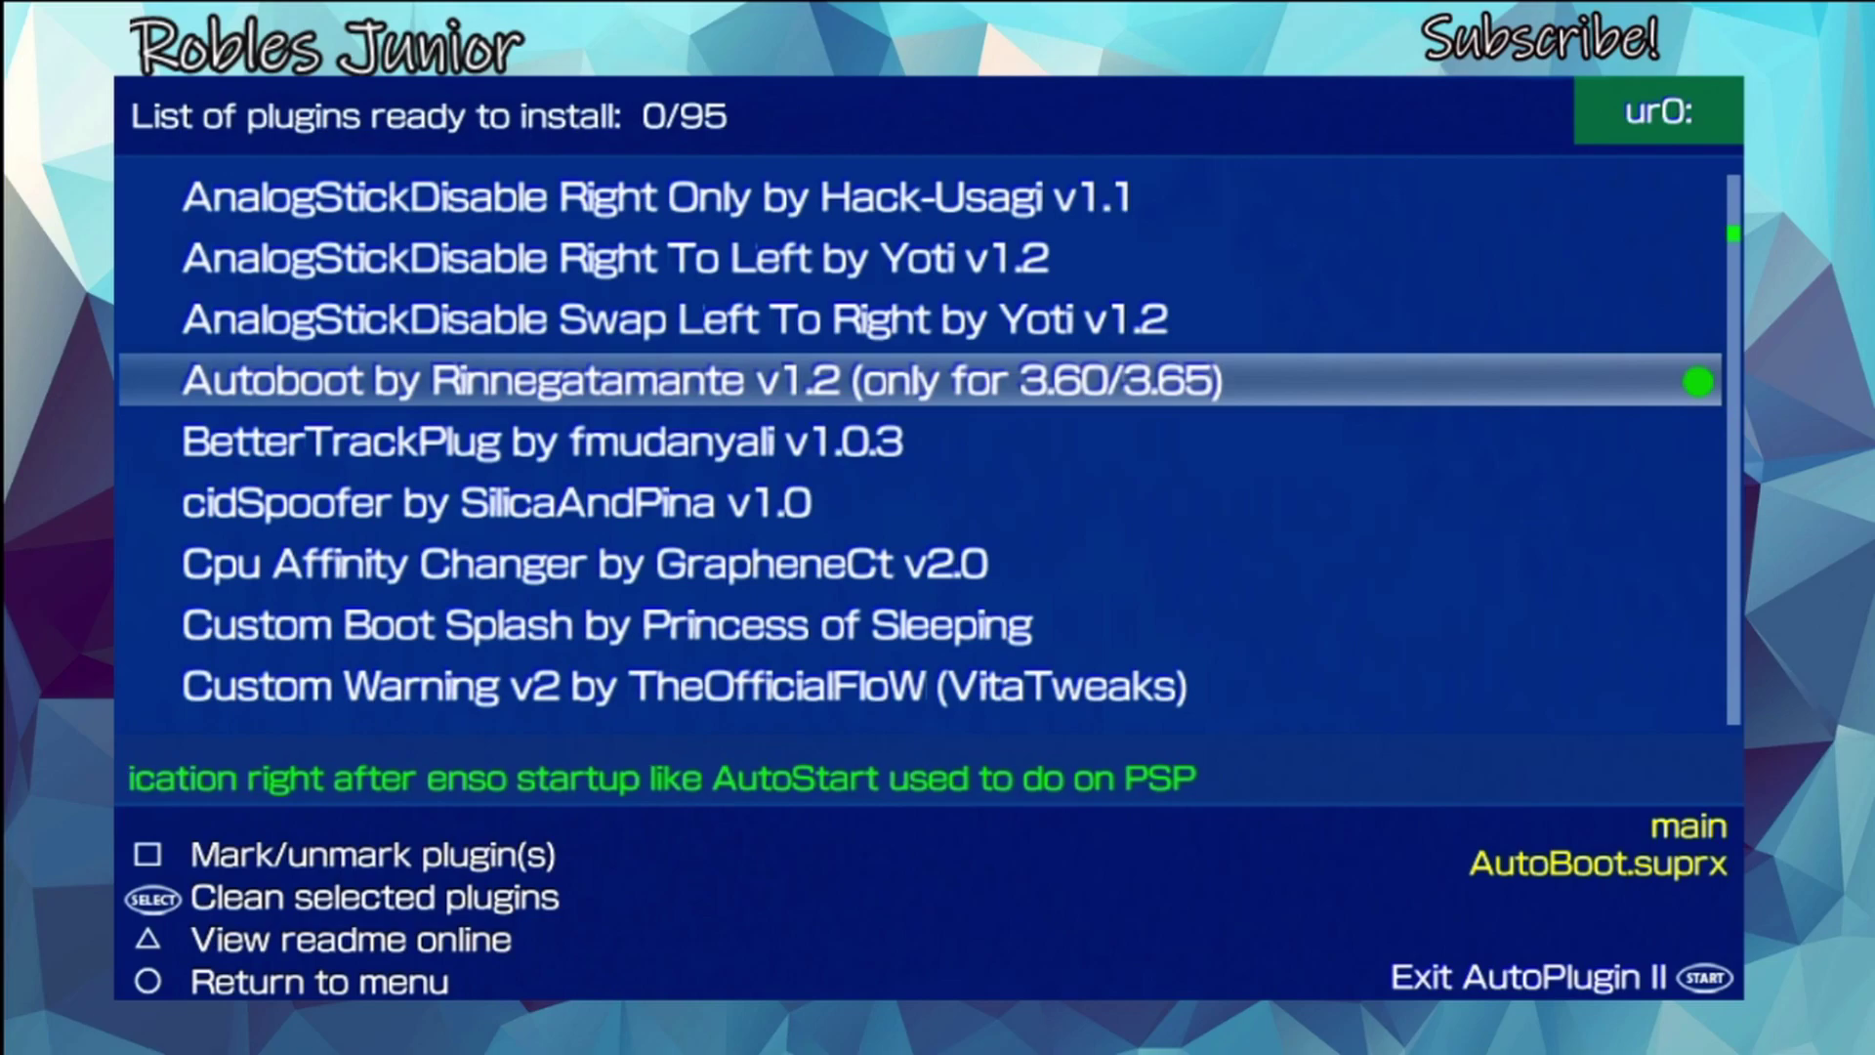
key(Return)
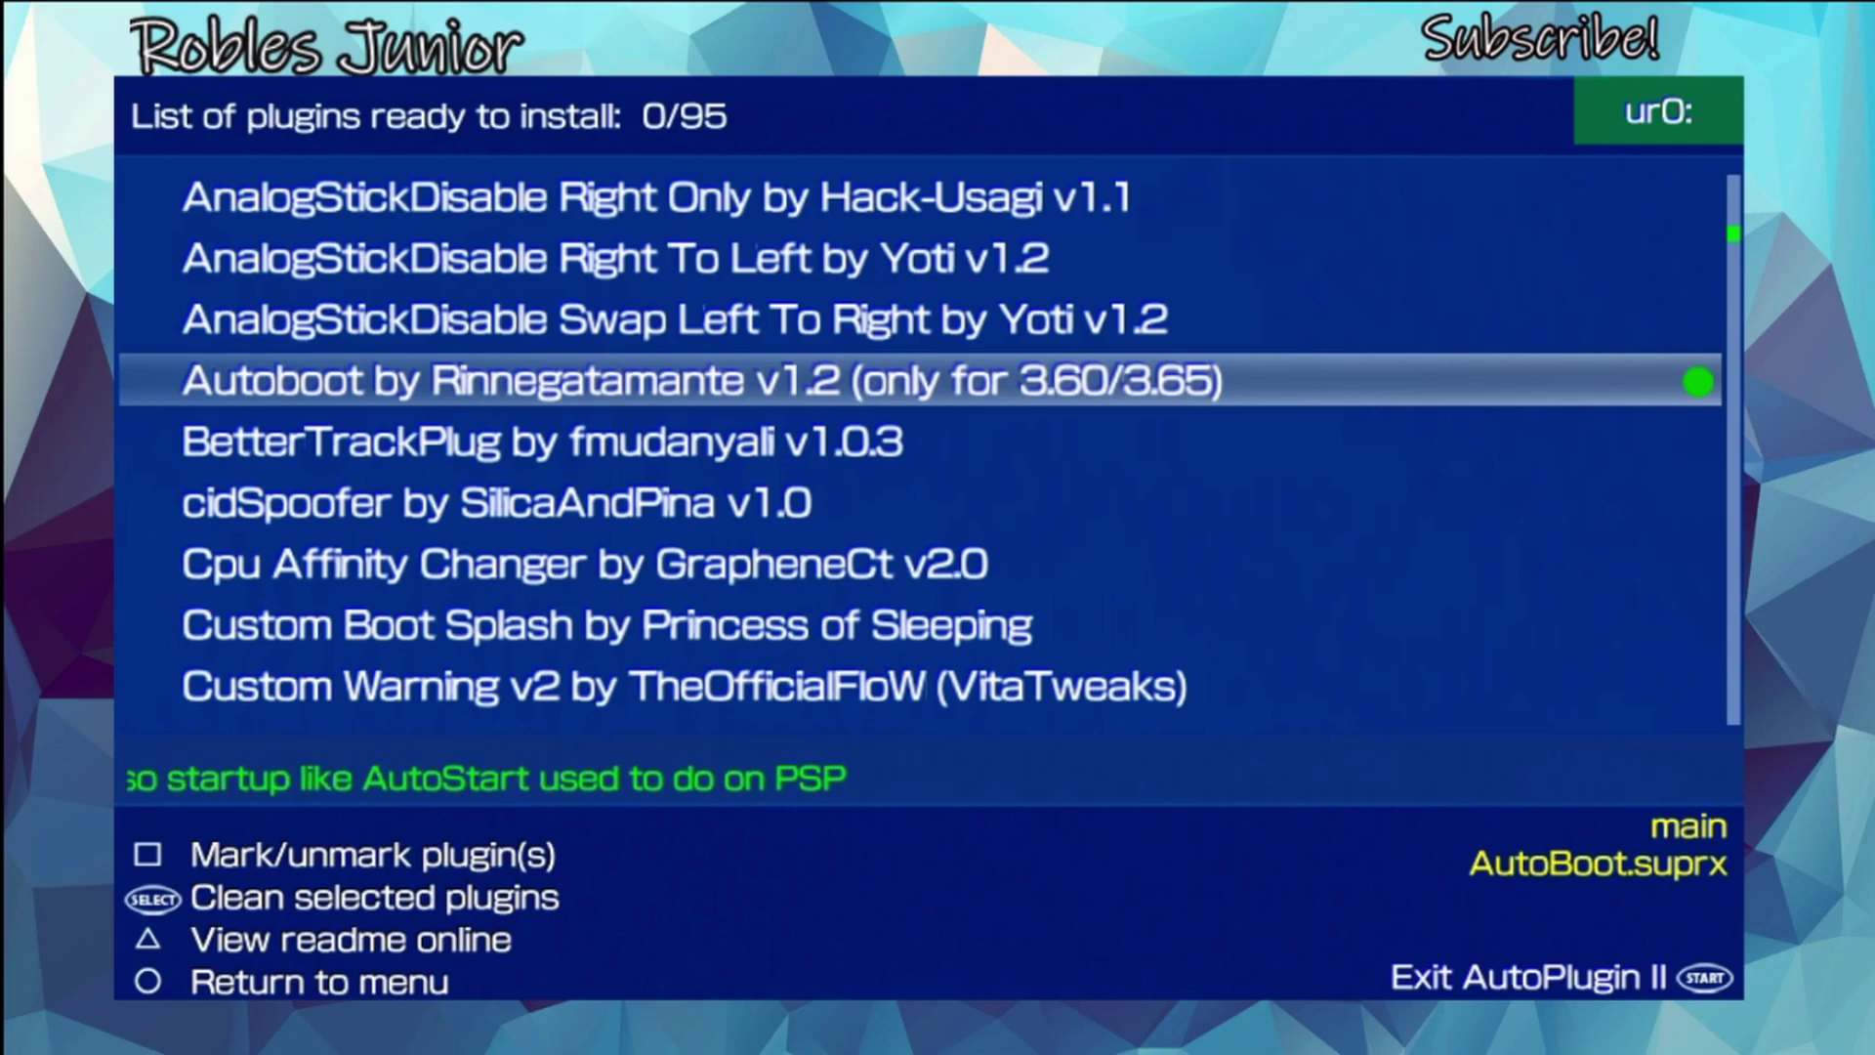
key(x)
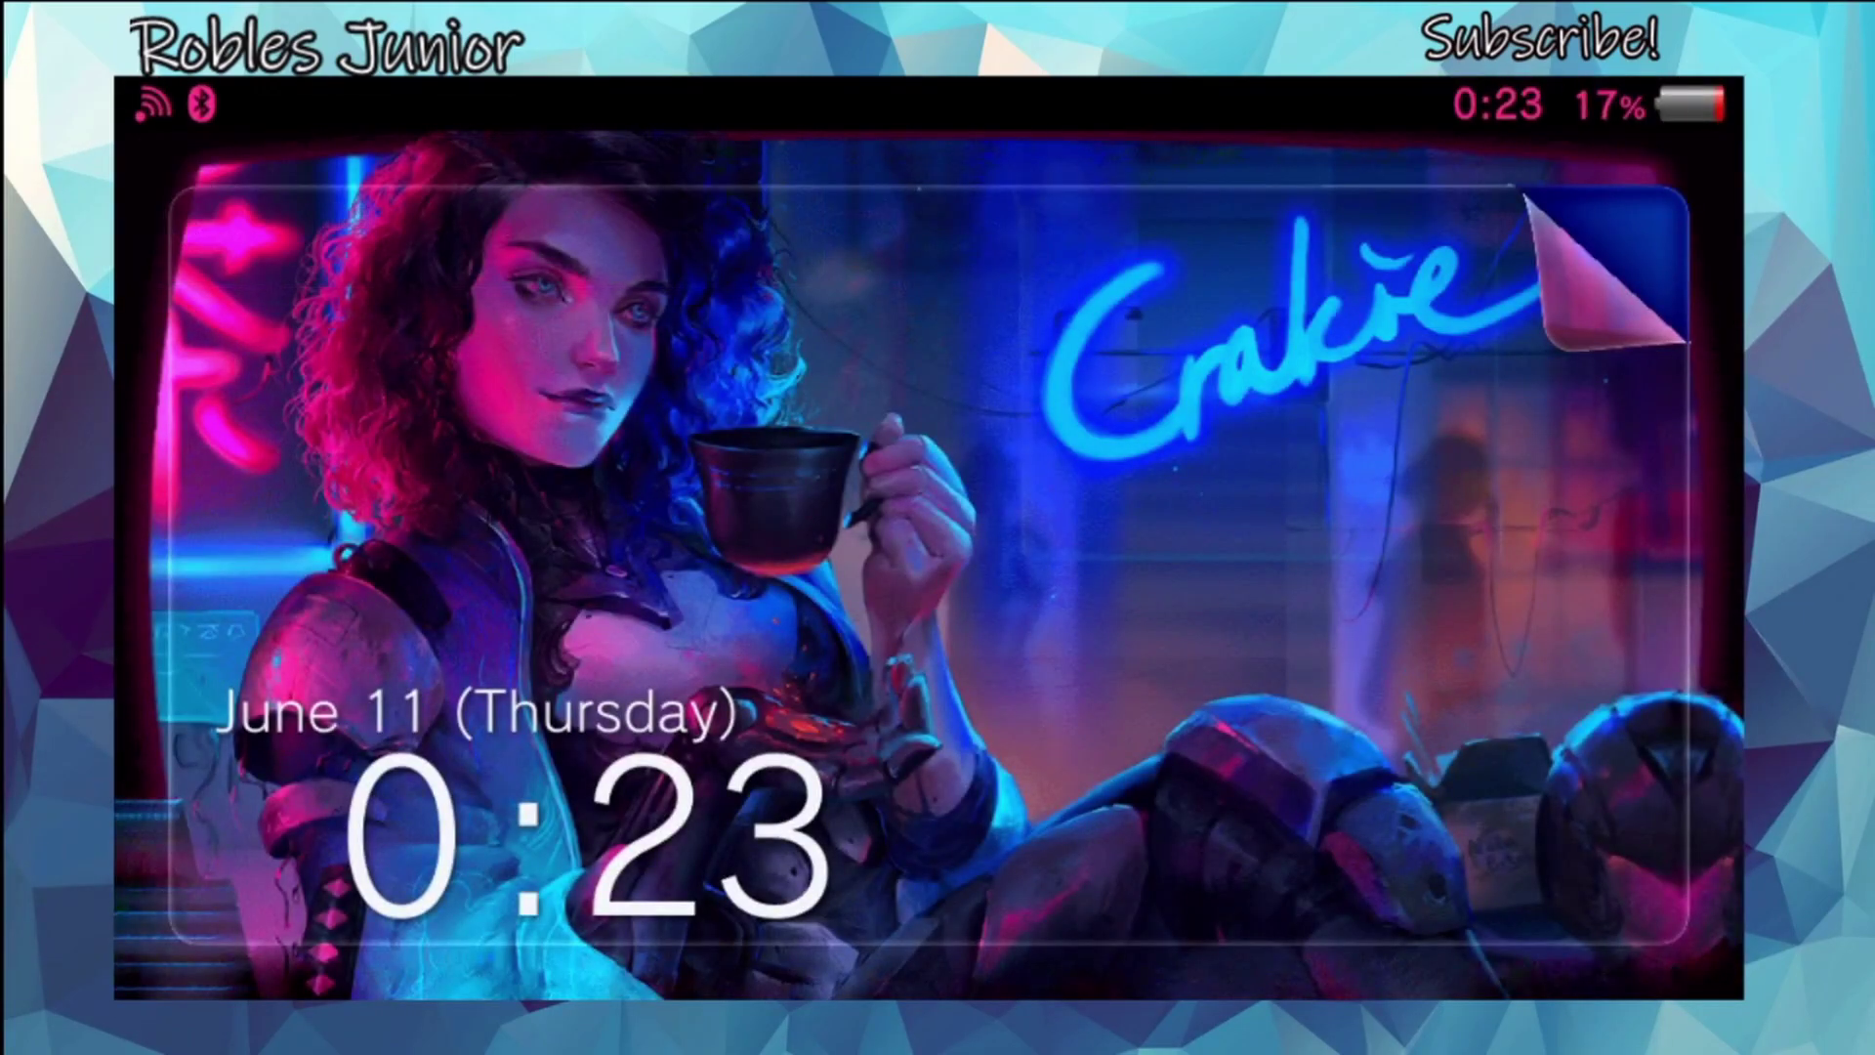
Unlock the console and close the running ONEMenu application.
drag(1606, 273, 410, 860)
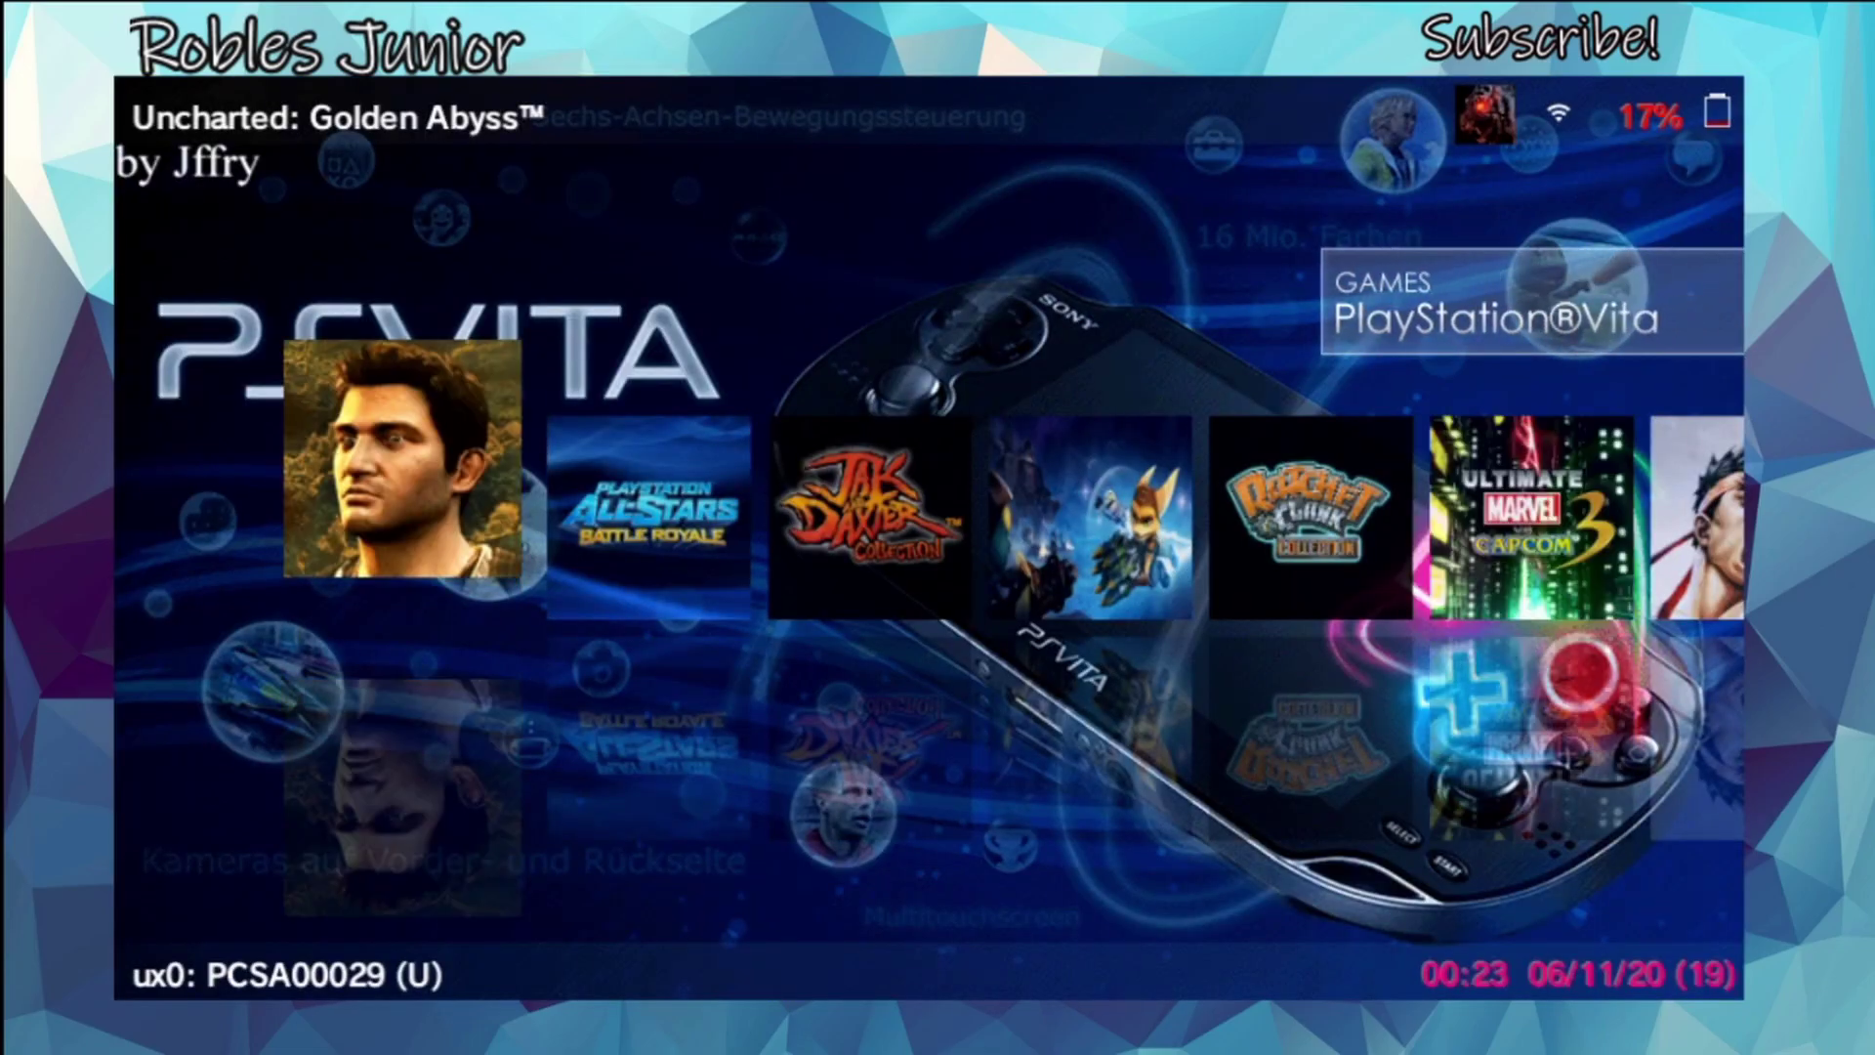
key(Home)
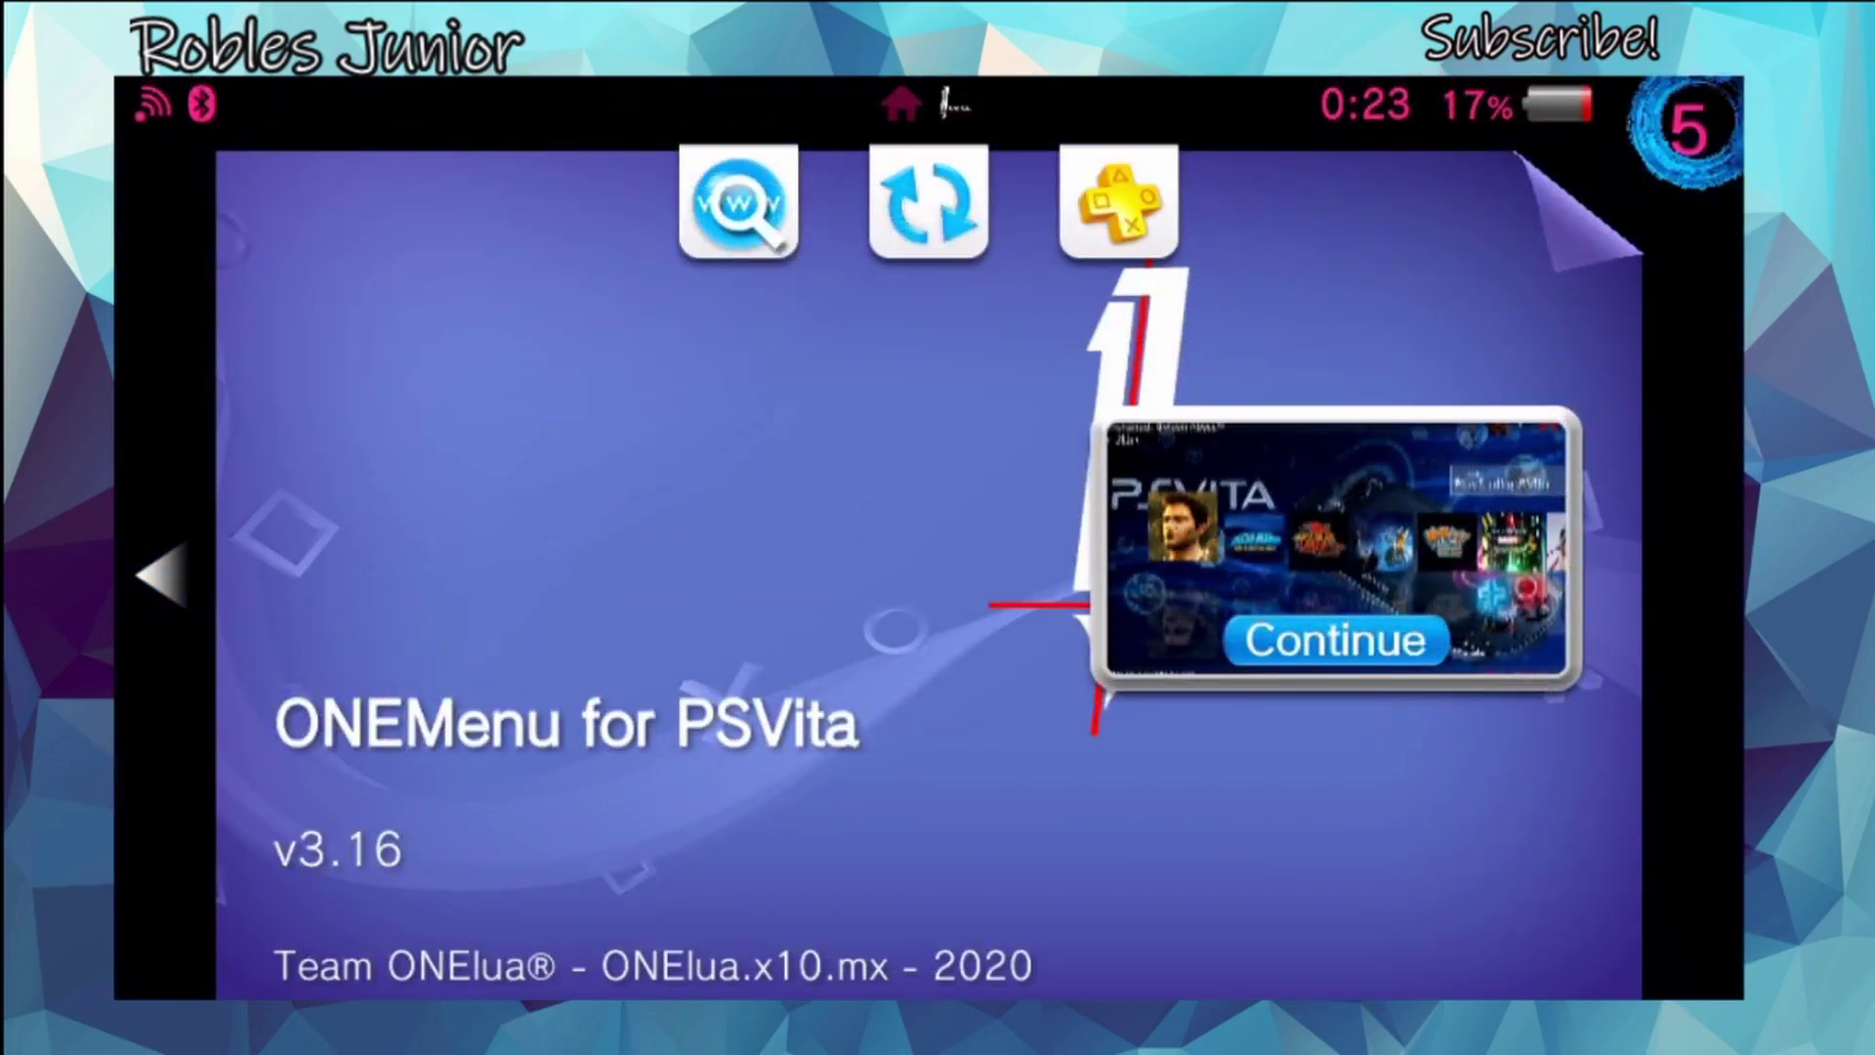
drag(1587, 220, 825, 961)
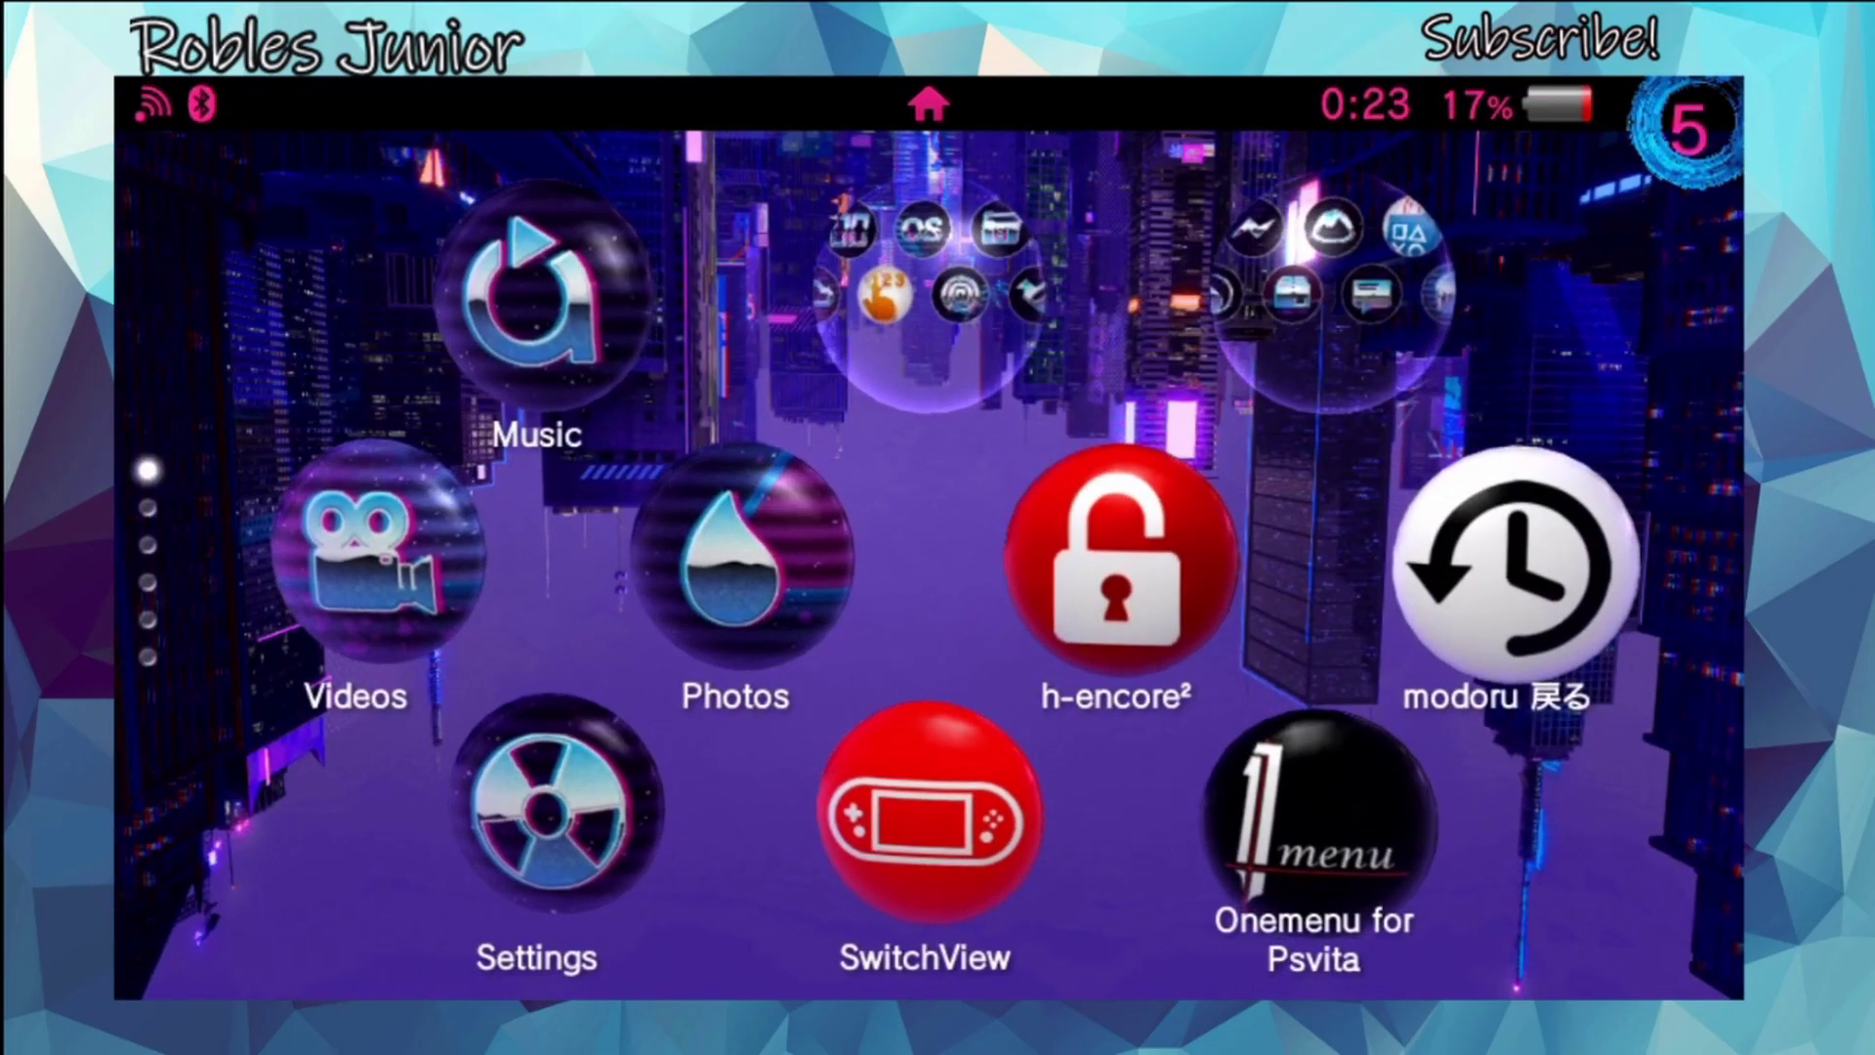
Start VitaShell from the second home screen page.
scroll(929, 564, down, 1)
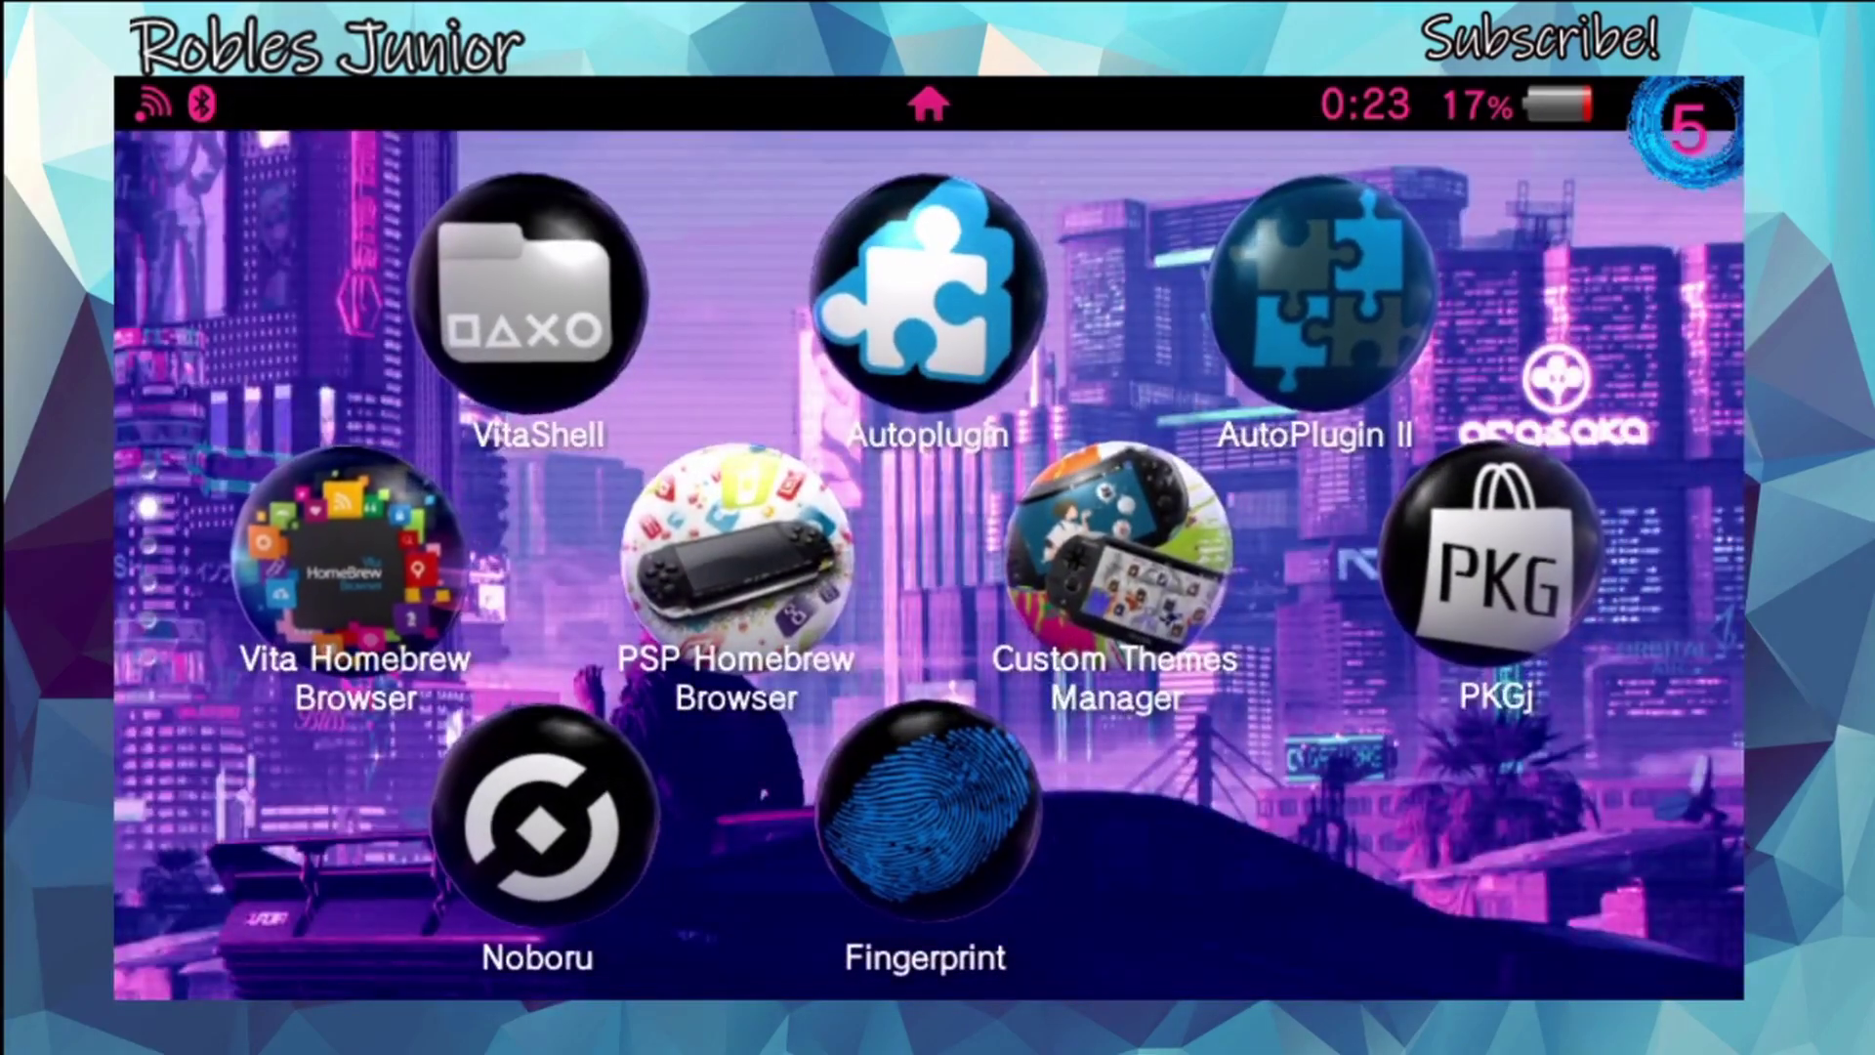
click(527, 292)
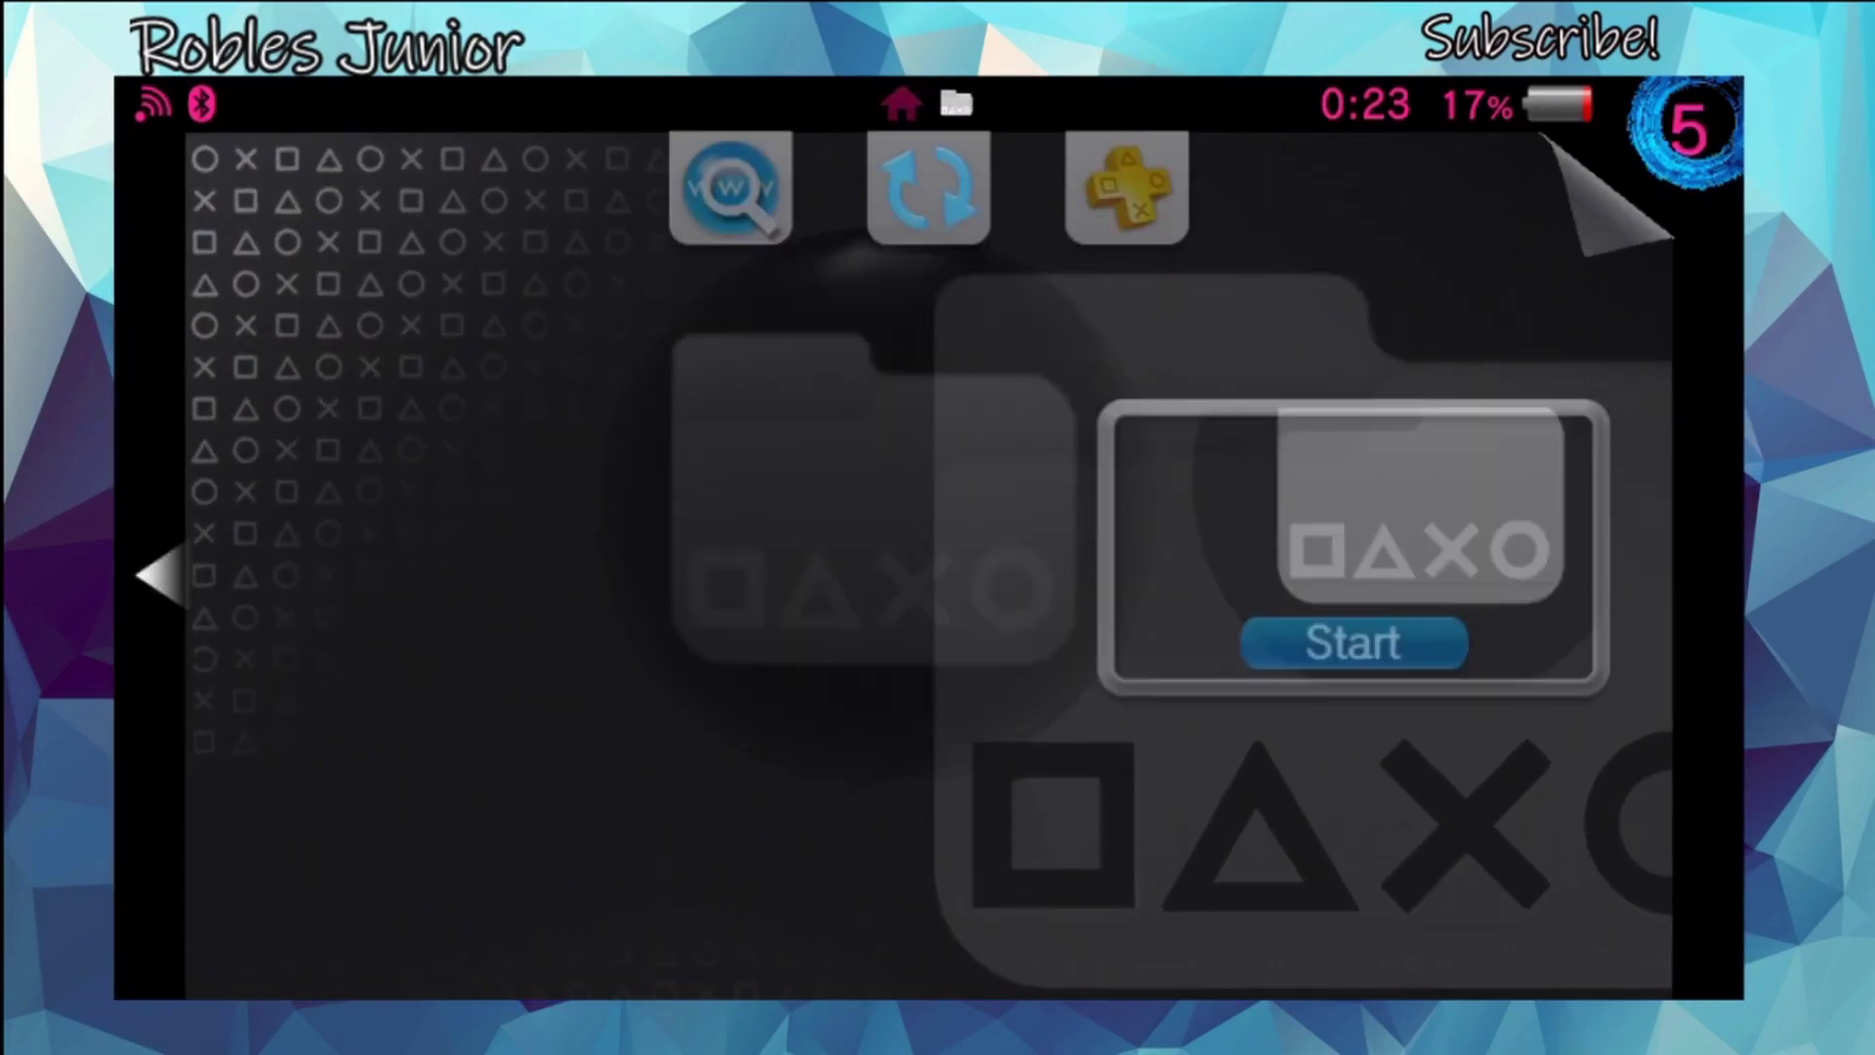
click(1353, 642)
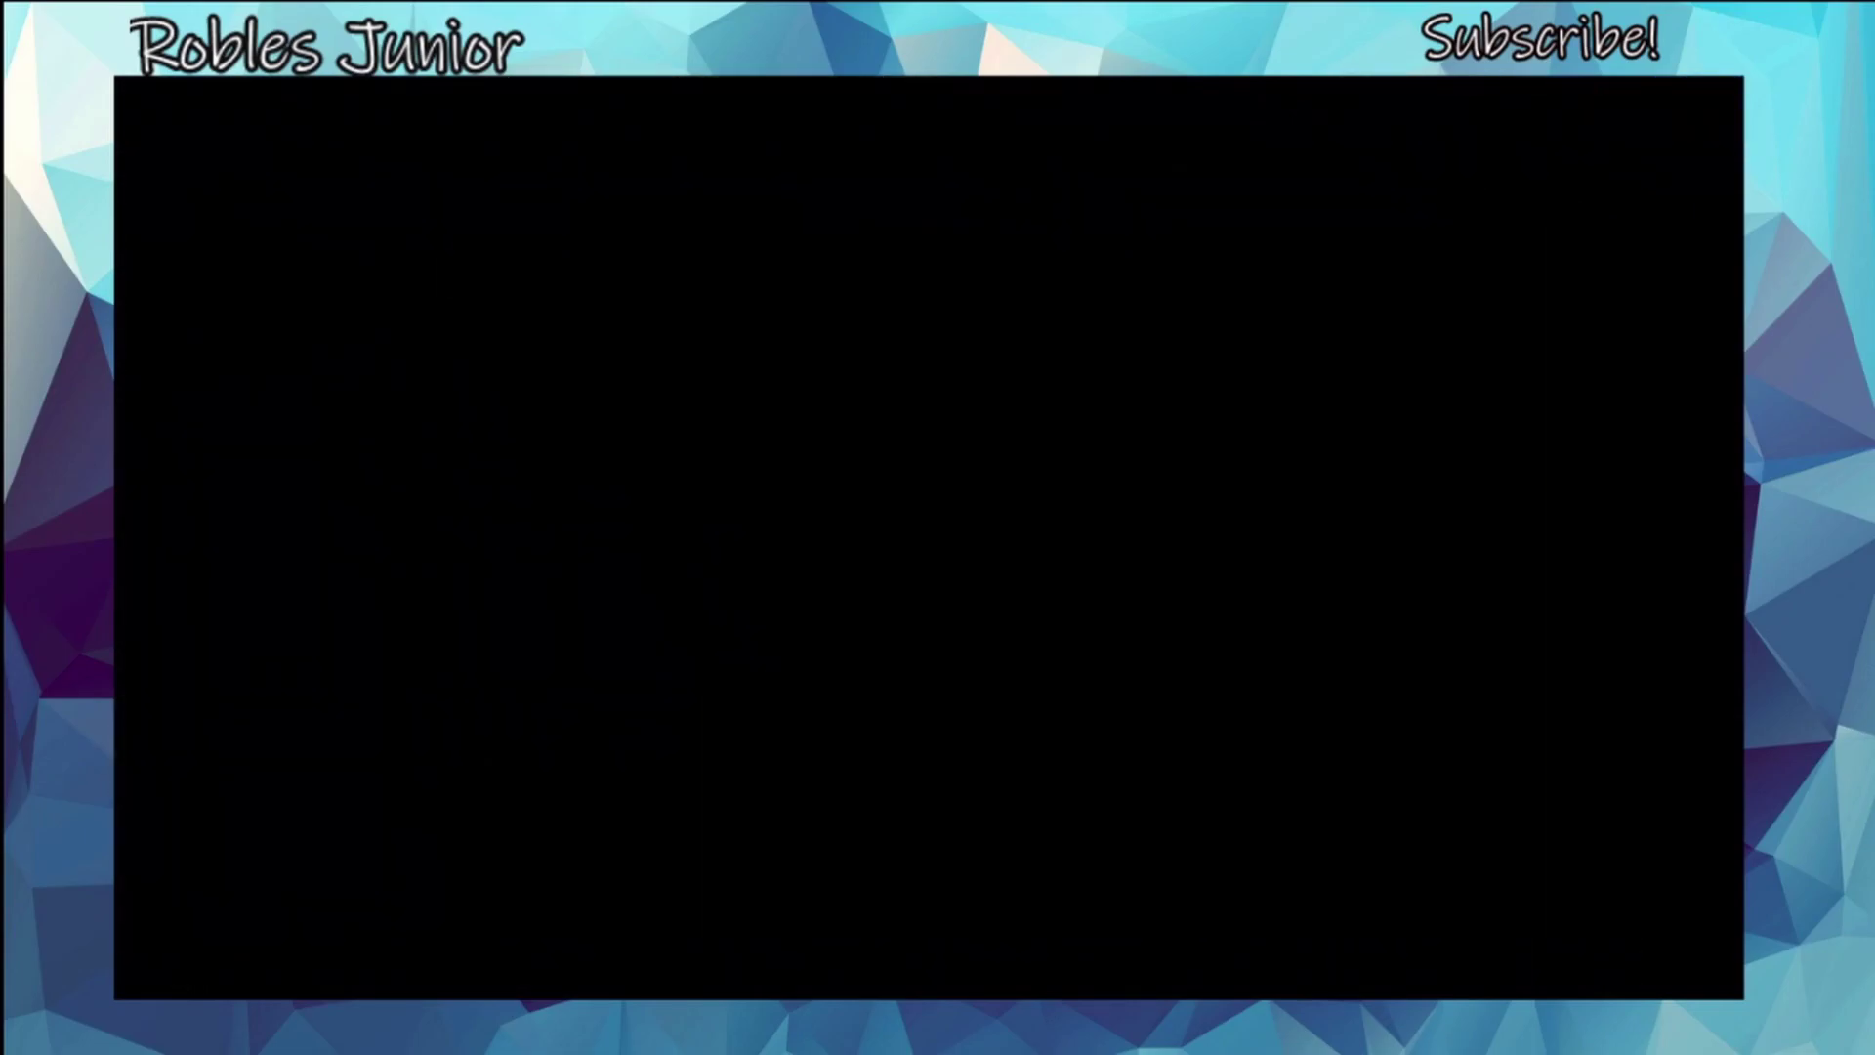
Open the app folder on the ux0: partition.
key(Down)
key(Down)
key(Down)
key(Down)
key(Down)
key(Down)
key(Down)
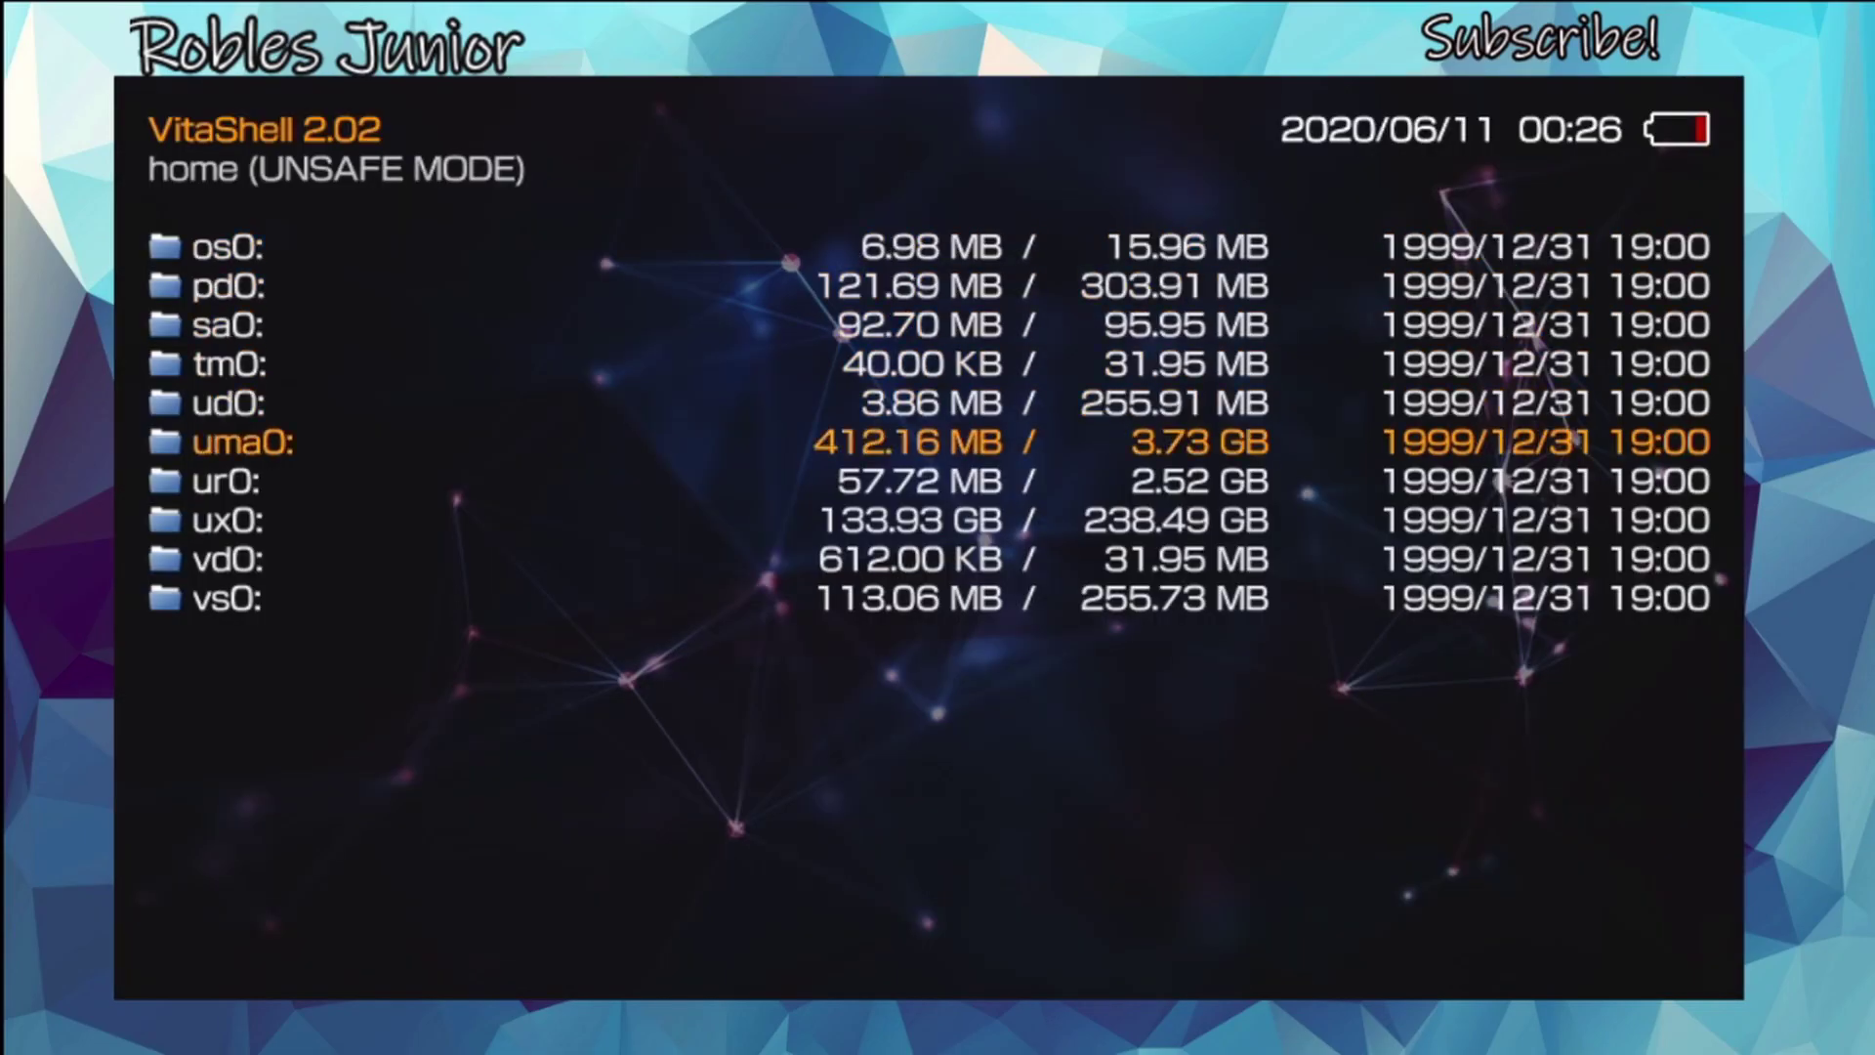
key(Return)
key(Down)
key(Down)
key(Down)
key(Down)
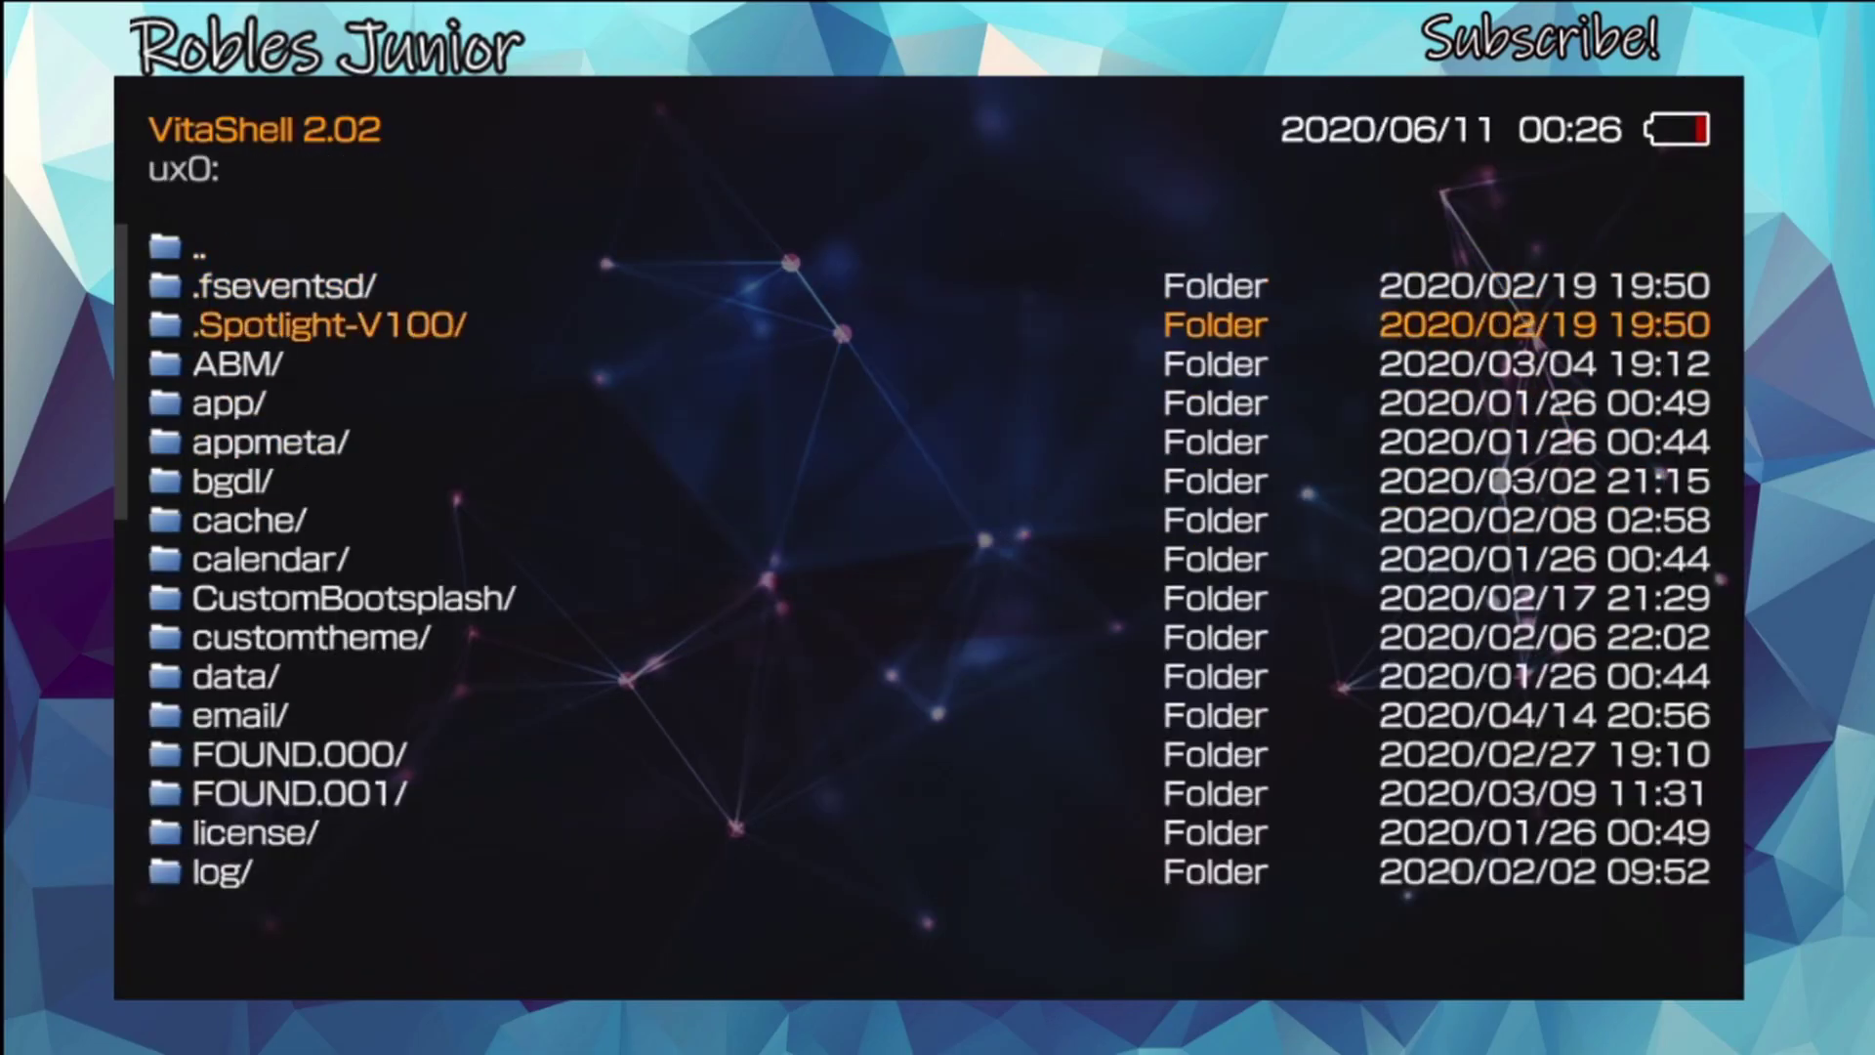
key(Return)
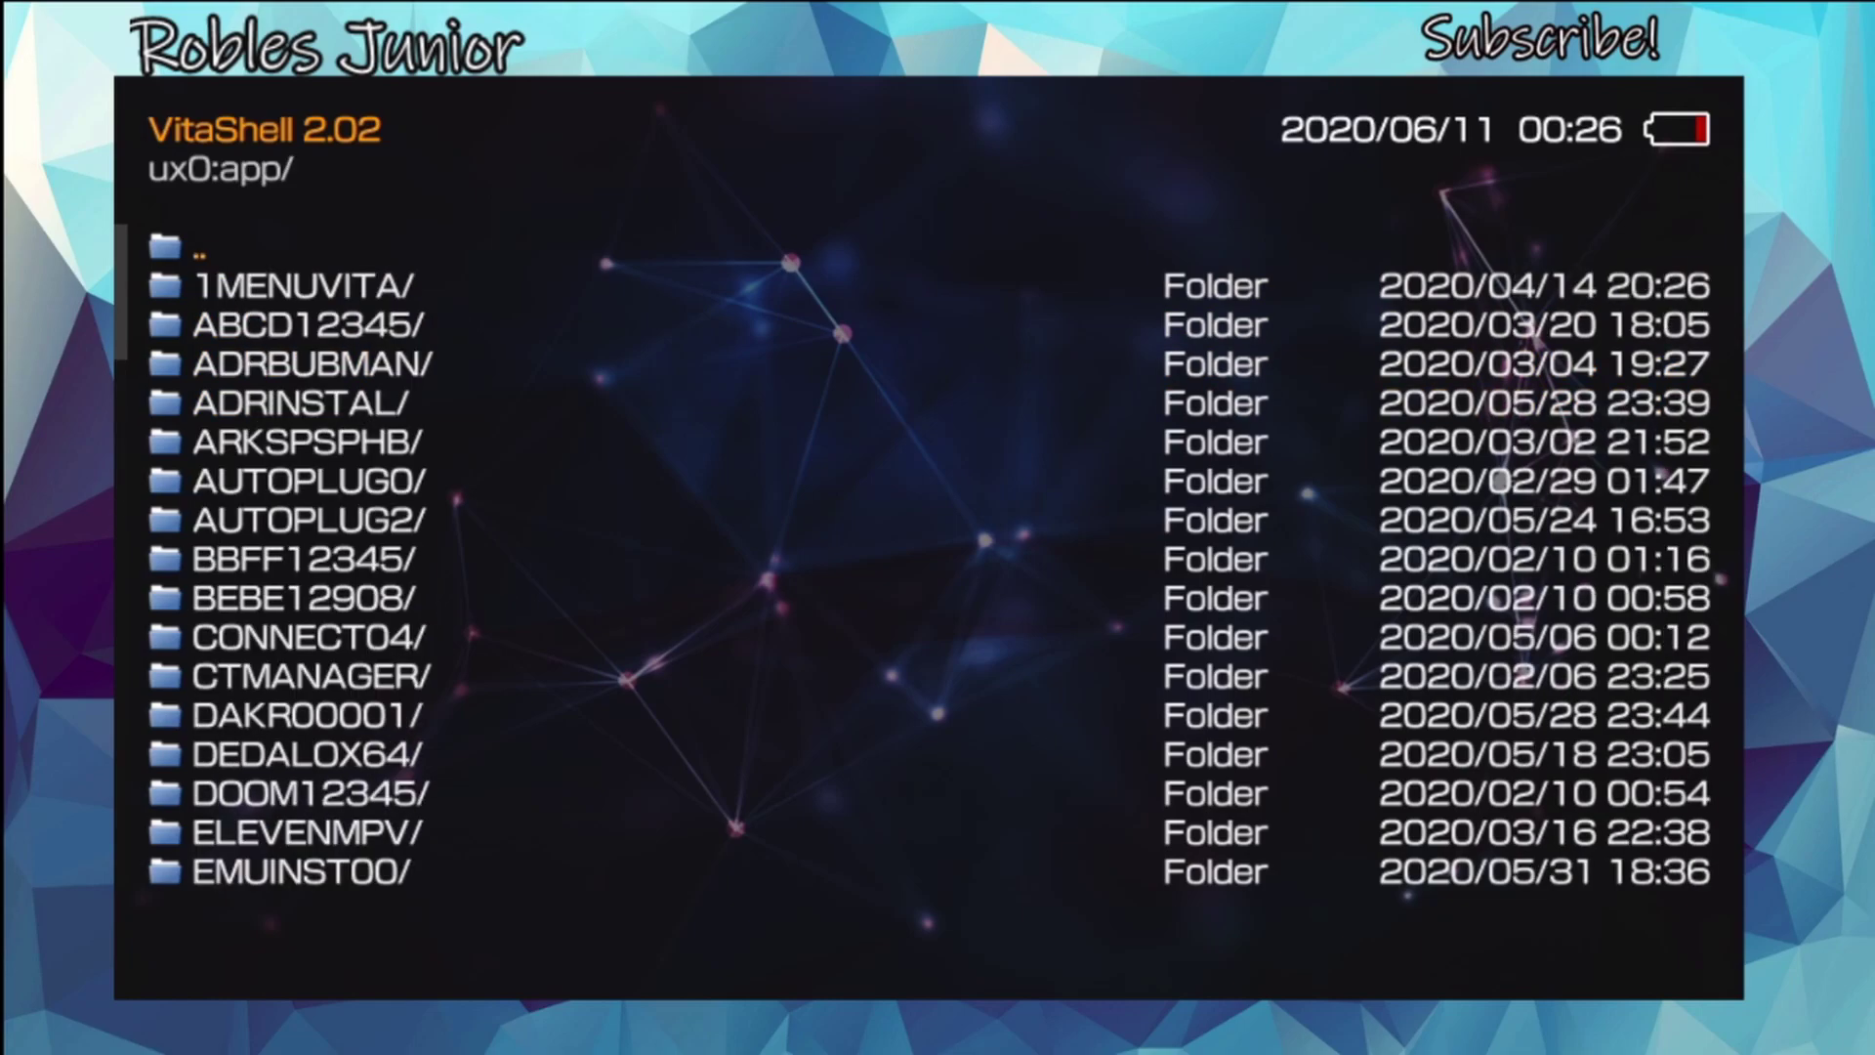
Look through the application folders in ux0:app to examine their title IDs.
key(Down)
key(Down)
key(Up)
key(Up)
key(Down)
key(Down)
key(Down)
key(Down)
key(Down)
key(Down)
key(Down)
key(Down)
key(Down)
key(Down)
key(Down)
key(Down)
key(Down)
key(Down)
key(Down)
key(Down)
key(Down)
key(Down)
key(Down)
key(Down)
key(Down)
key(Down)
key(Down)
key(Down)
key(Down)
key(Down)
key(Down)
key(Down)
key(Down)
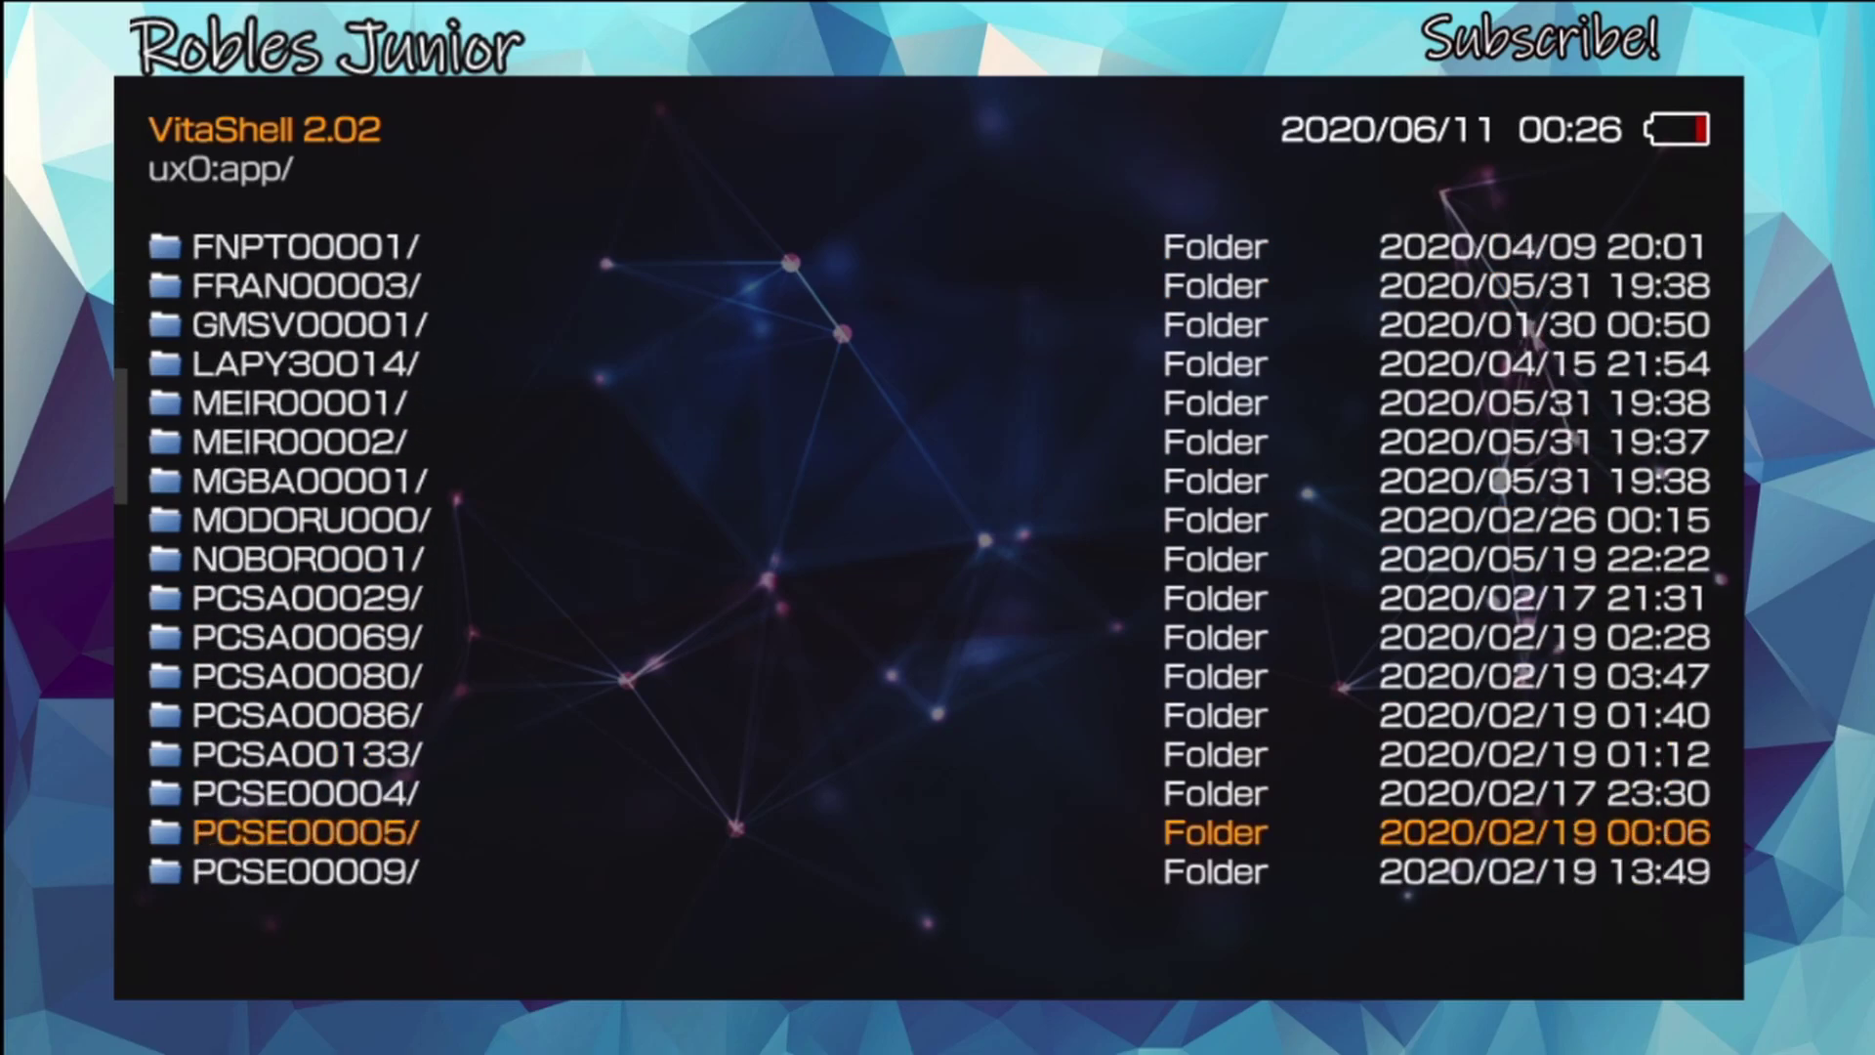
key(Down)
key(Down)
key(Down)
key(Down)
key(Down)
key(Down)
key(Down)
key(Down)
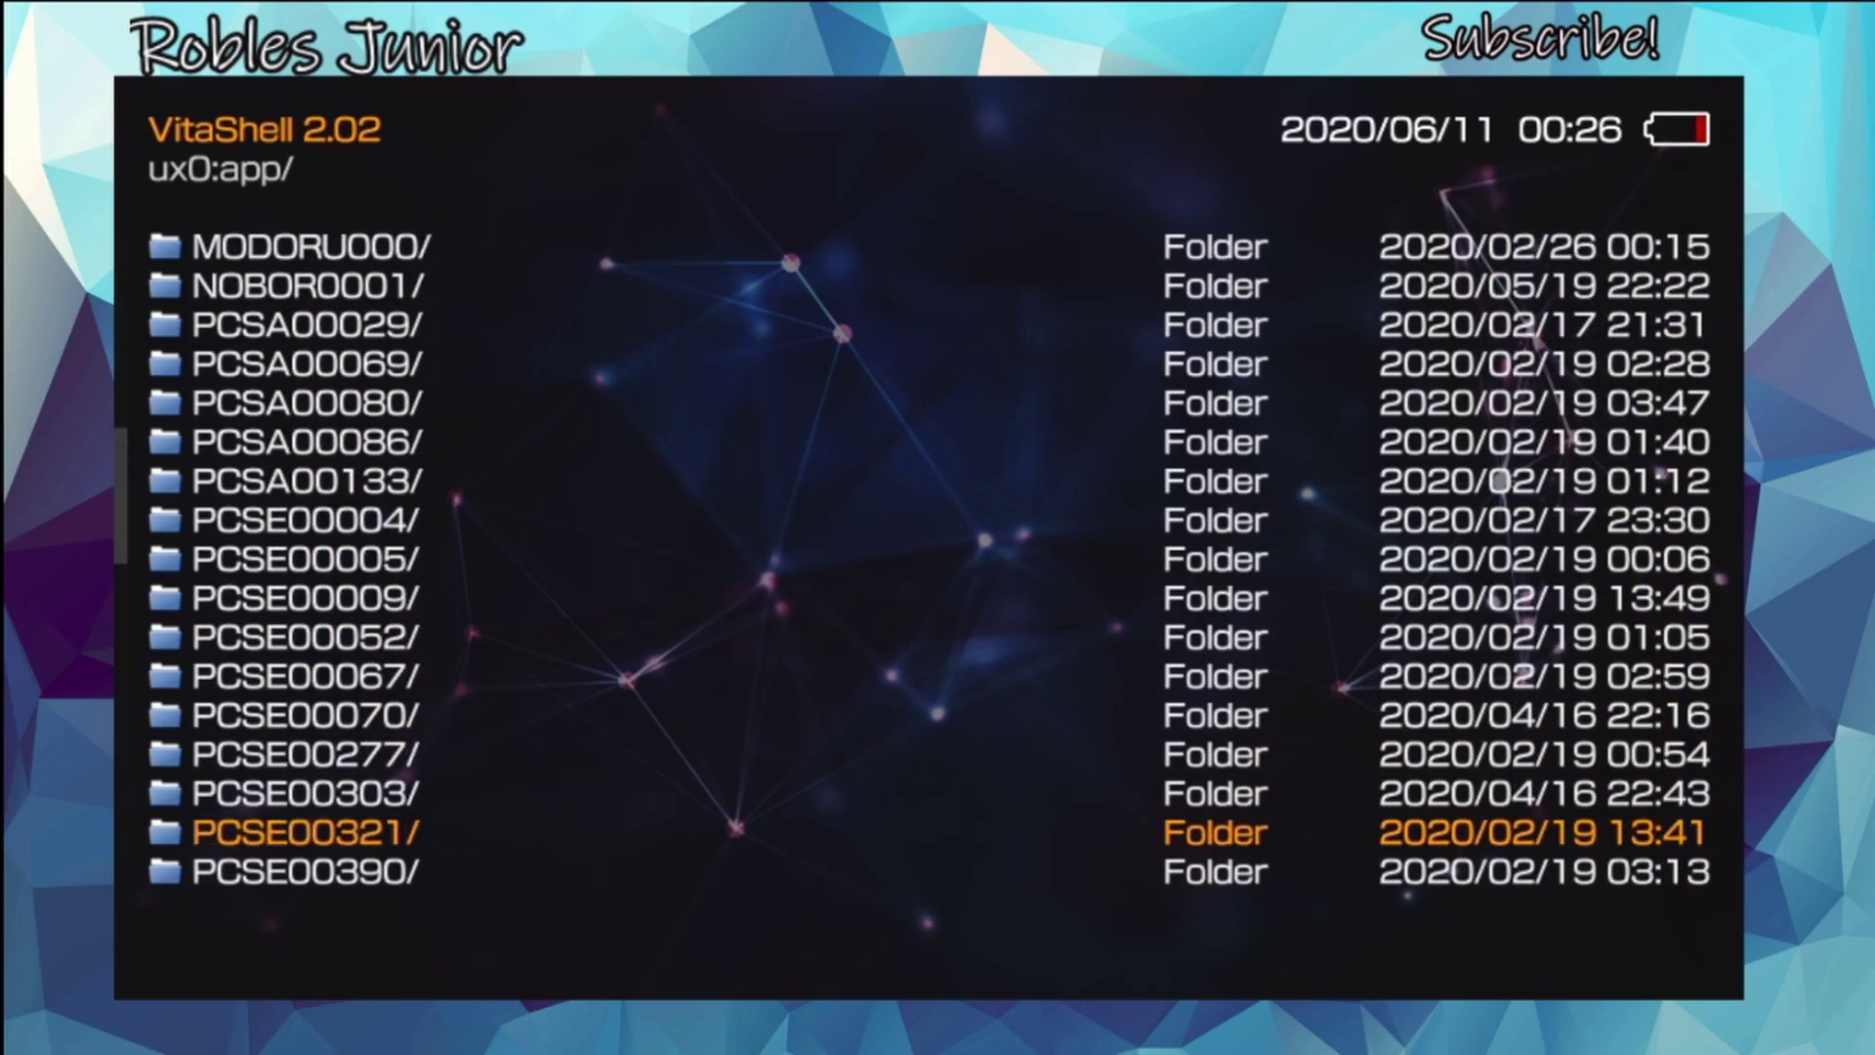
key(Down)
key(Down)
key(Down)
key(Down)
key(Down)
key(Down)
key(Down)
key(Down)
key(Down)
key(Down)
key(Down)
key(Down)
key(Down)
key(Down)
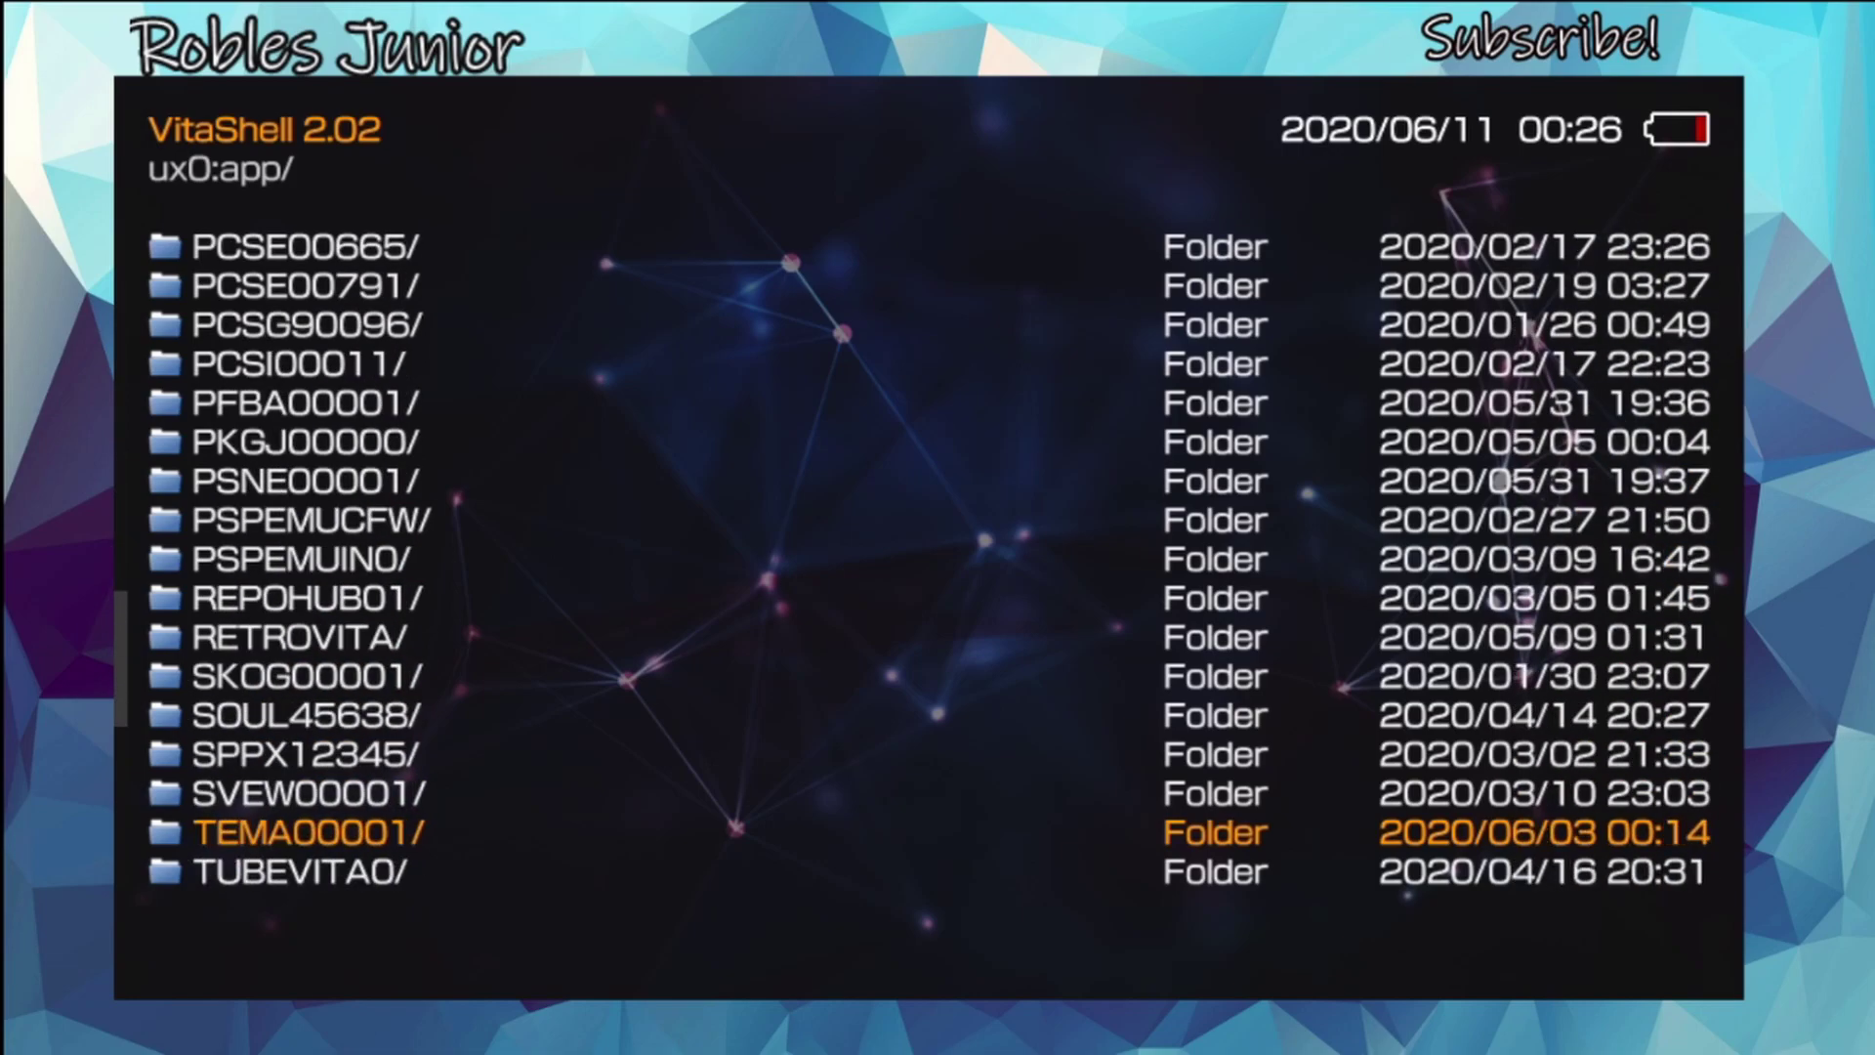
key(Up)
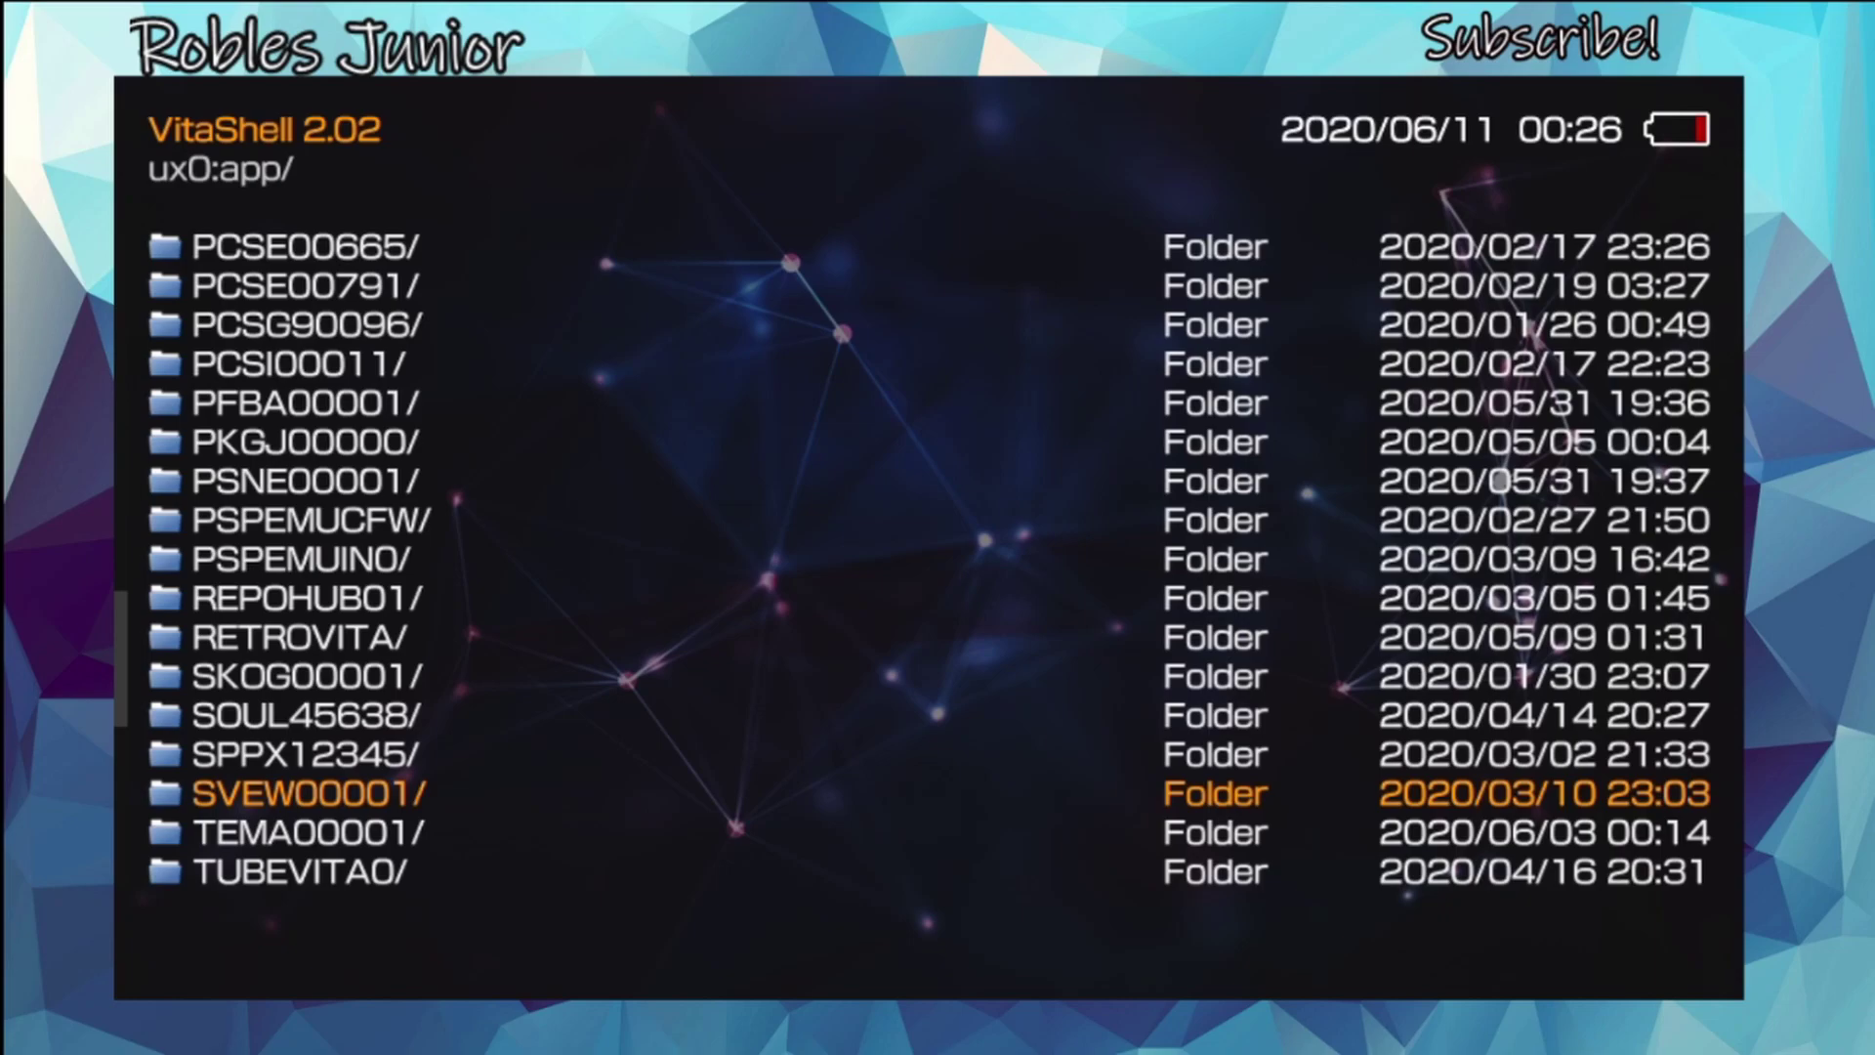
key(Up)
key(Up)
key(Up)
key(Up)
key(Up)
key(Up)
key(Up)
key(Up)
key(Up)
key(Up)
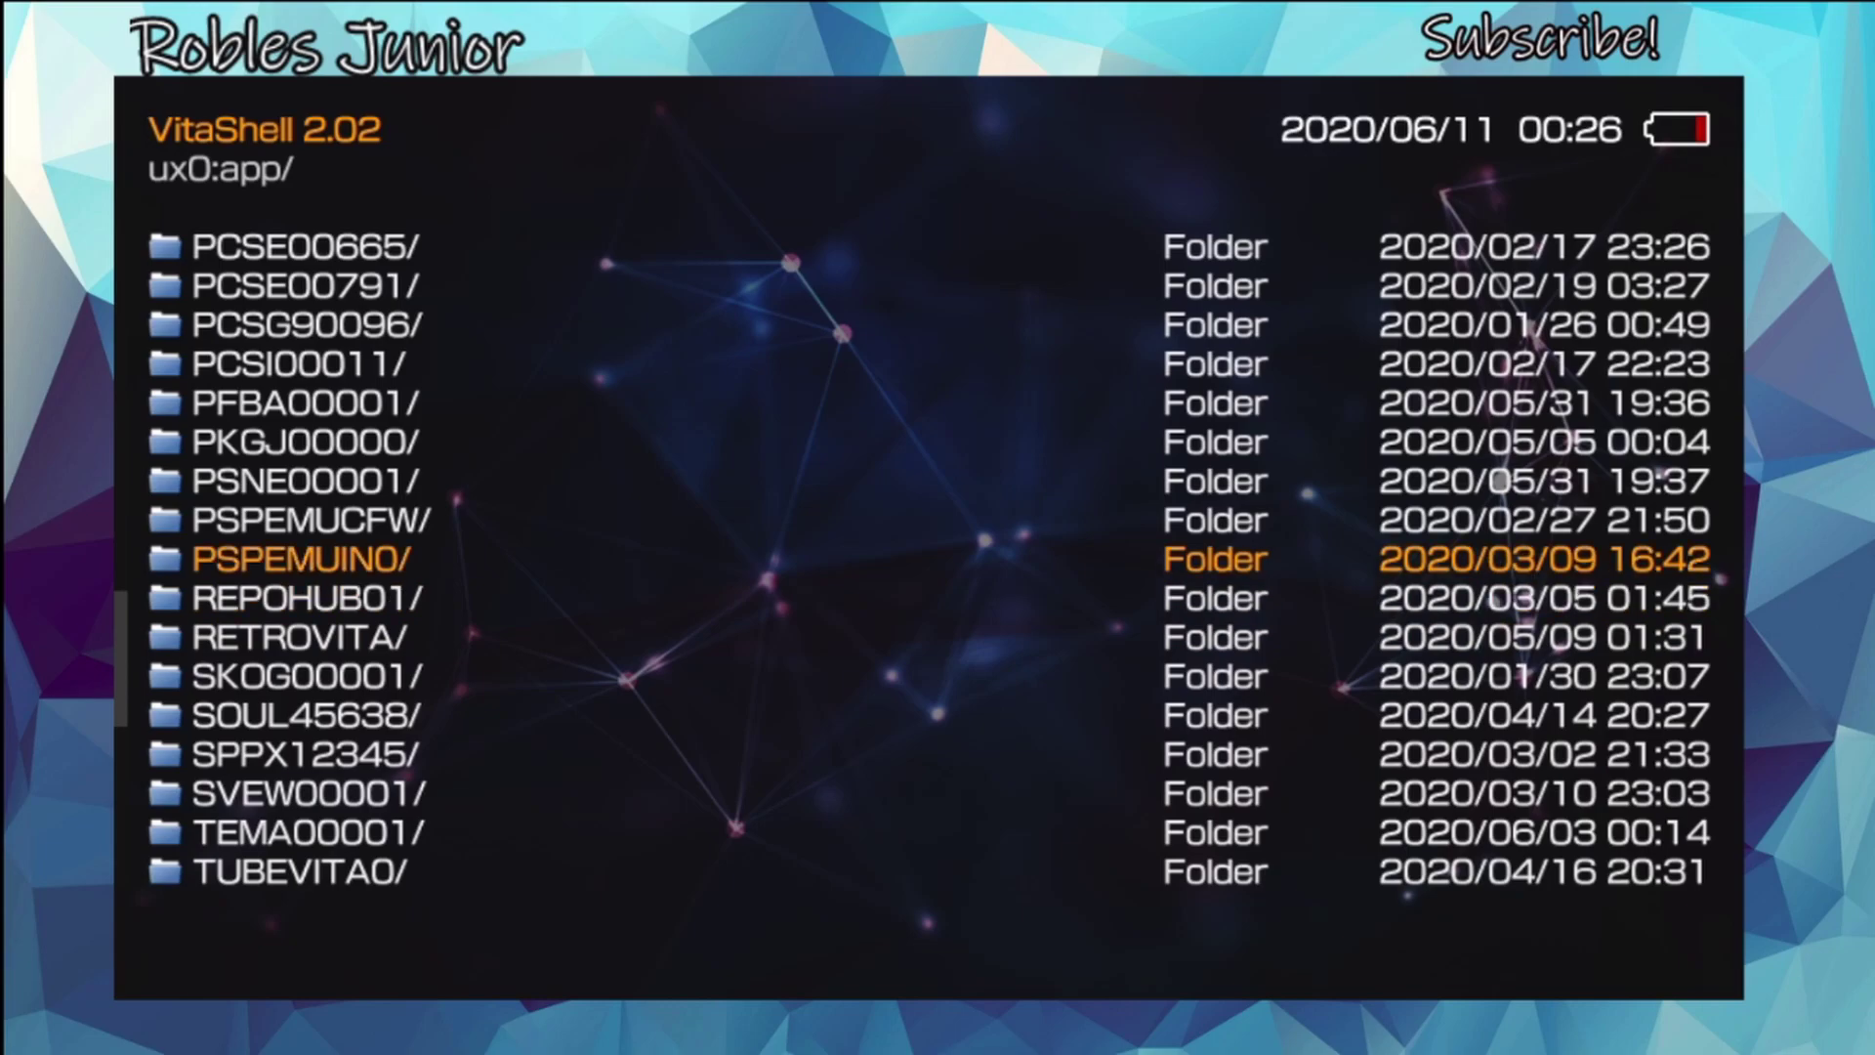
key(Down)
key(Down)
key(Down)
key(Down)
key(Down)
key(Down)
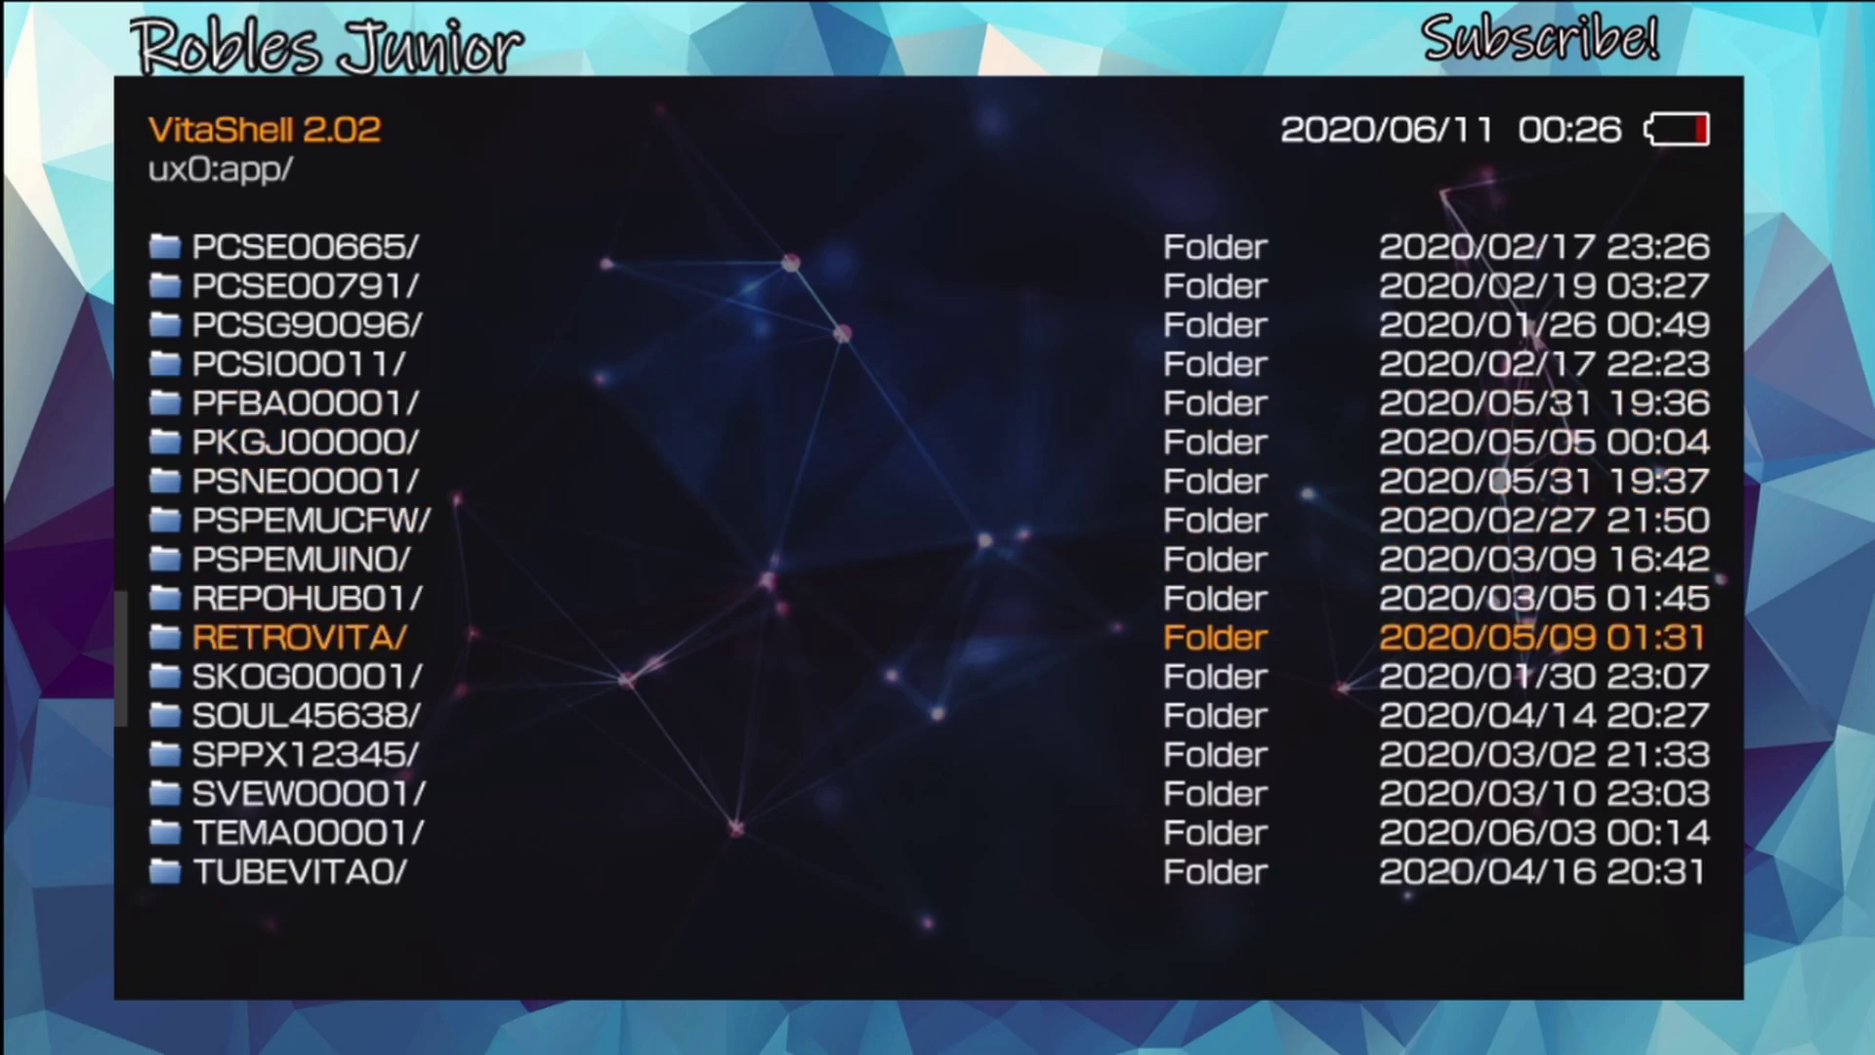
key(Down)
key(Down)
key(Down)
key(Down)
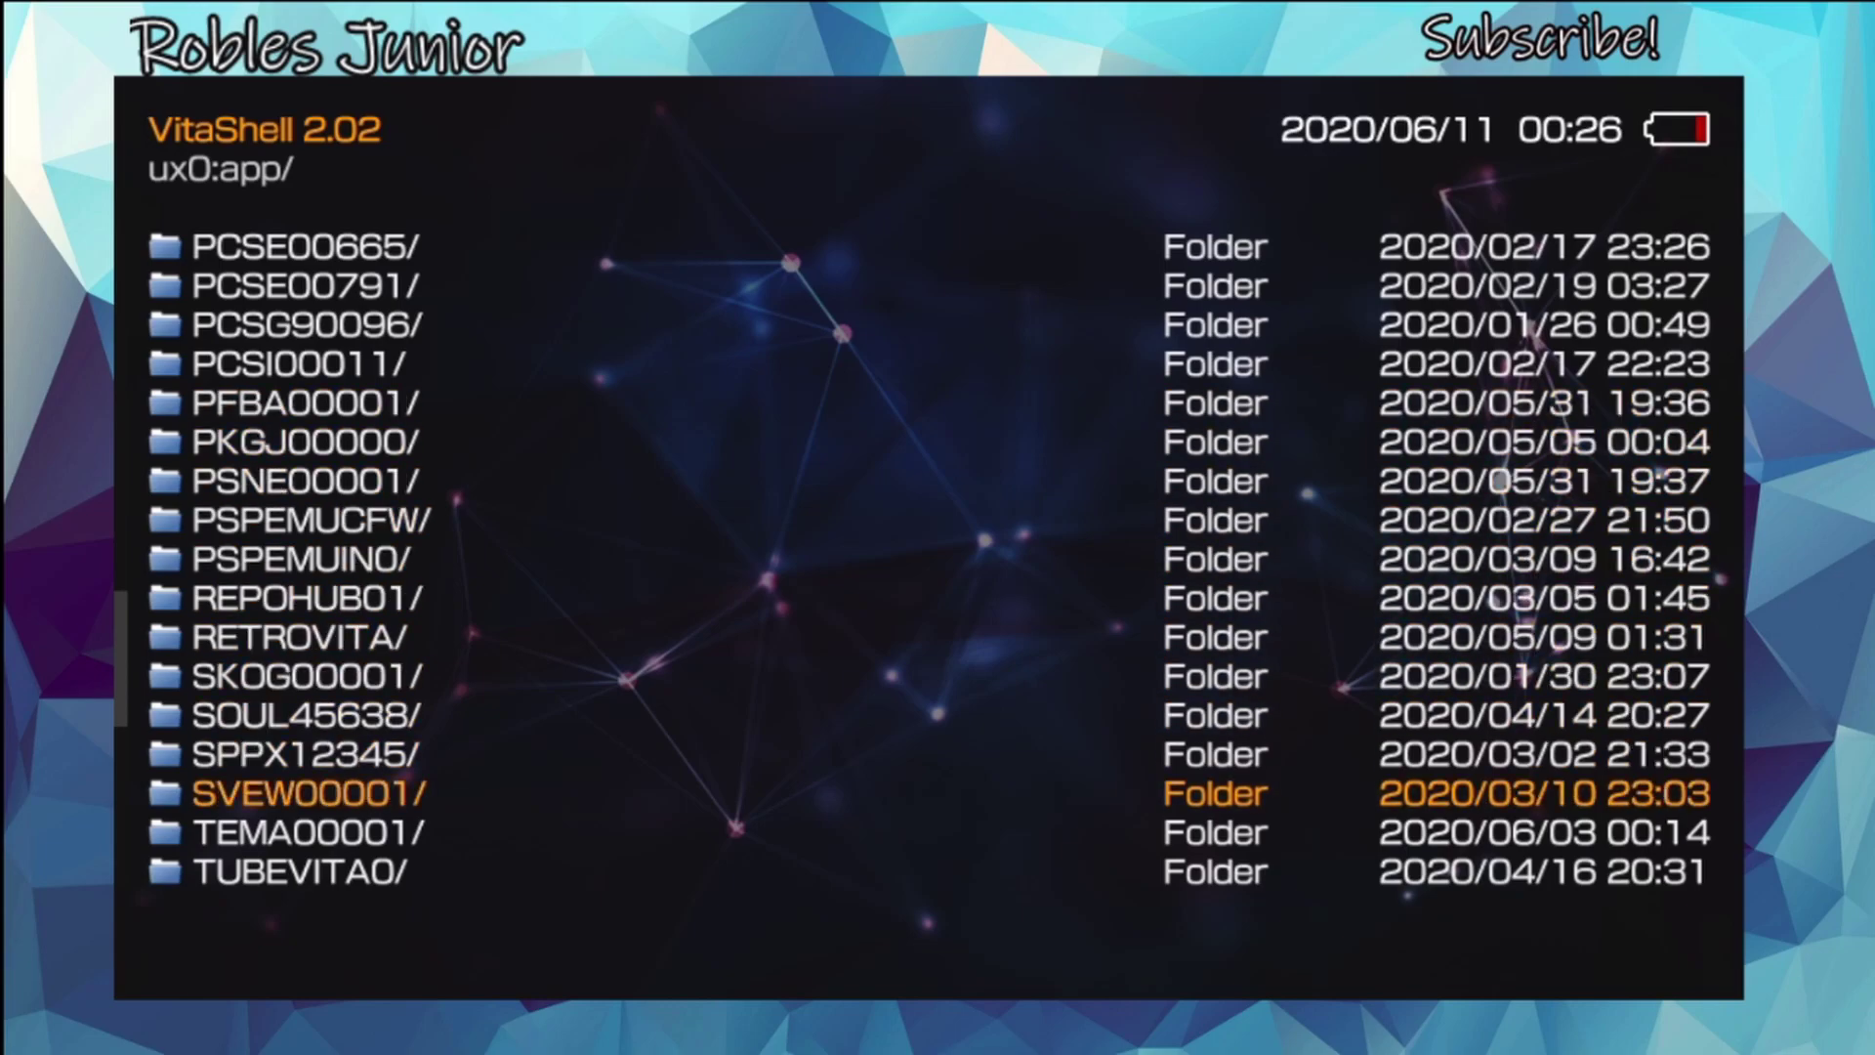
key(BackSpace)
key(Down)
key(Down)
key(Down)
key(Up)
key(Down)
key(Up)
key(Up)
key(Up)
key(Return)
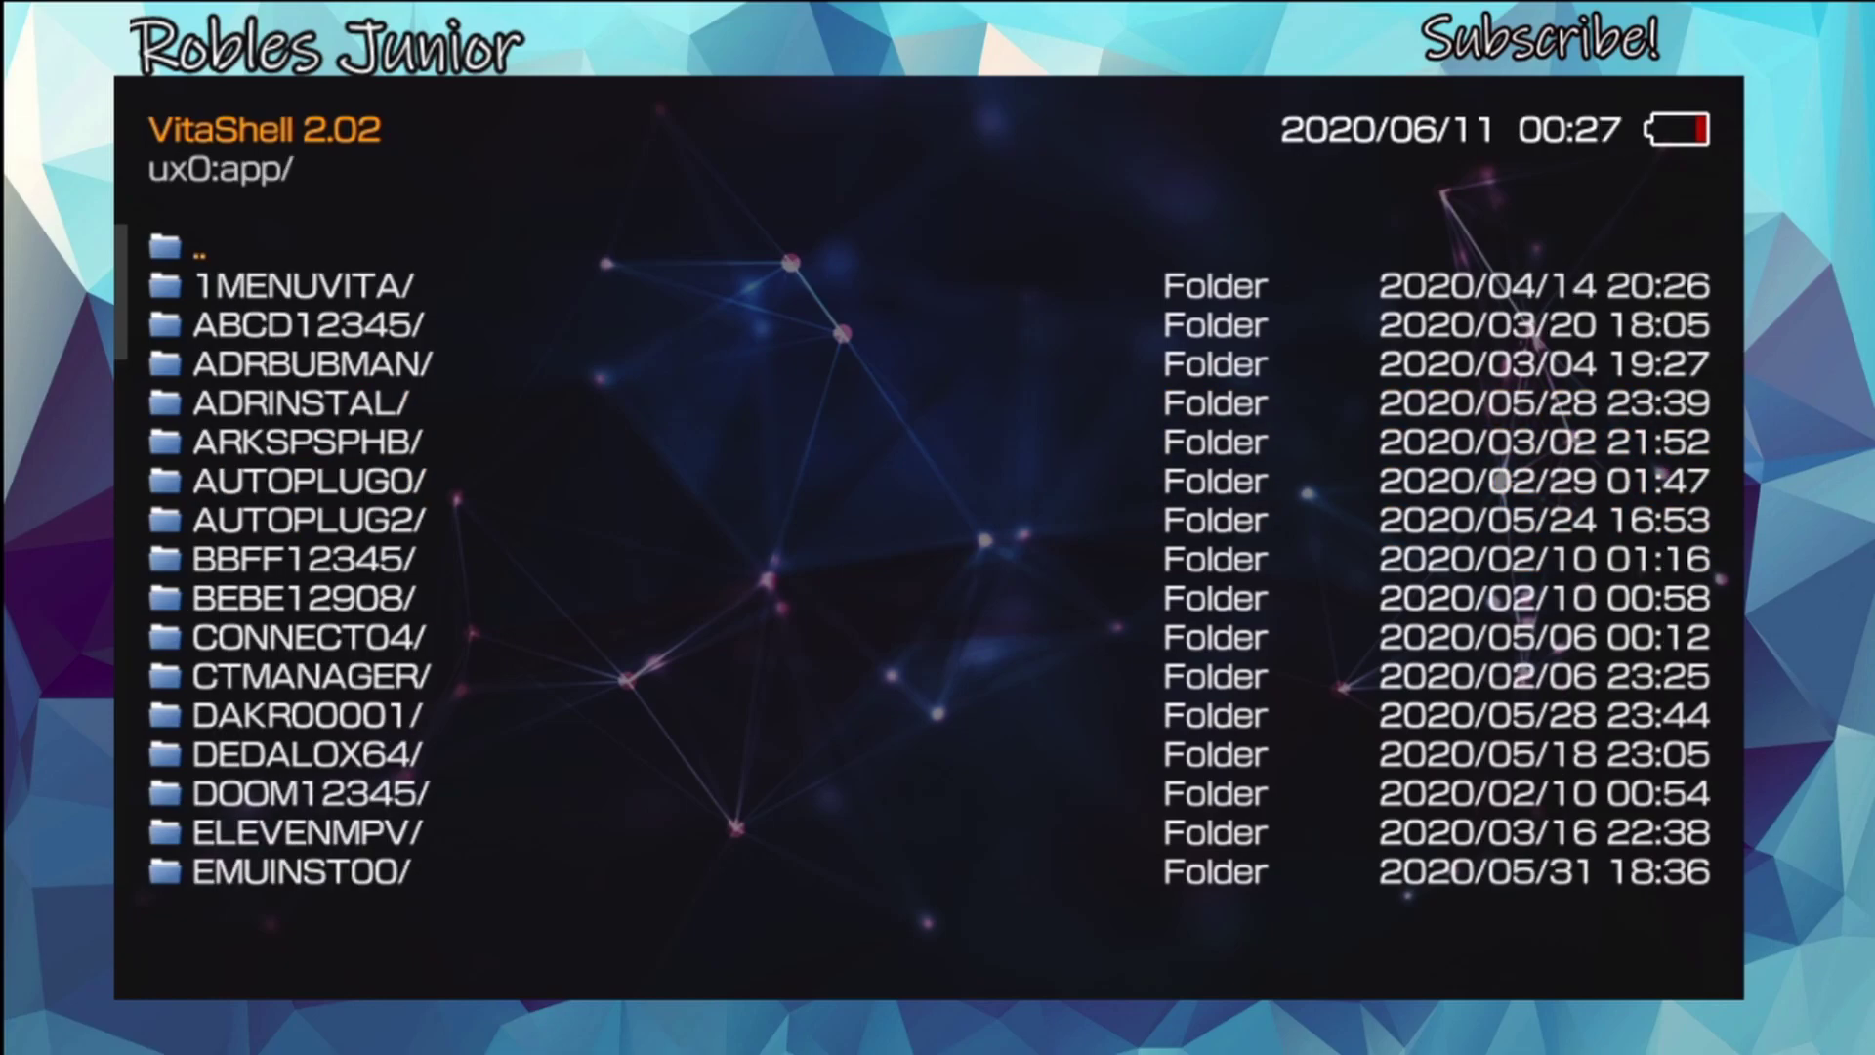
Go back to ux0: and open the data folder.
key(BackSpace)
key(Down)
key(Down)
key(Down)
key(Down)
Open the boot.cfg file inside the AutoBoot folder.
key(Down)
key(Down)
key(Down)
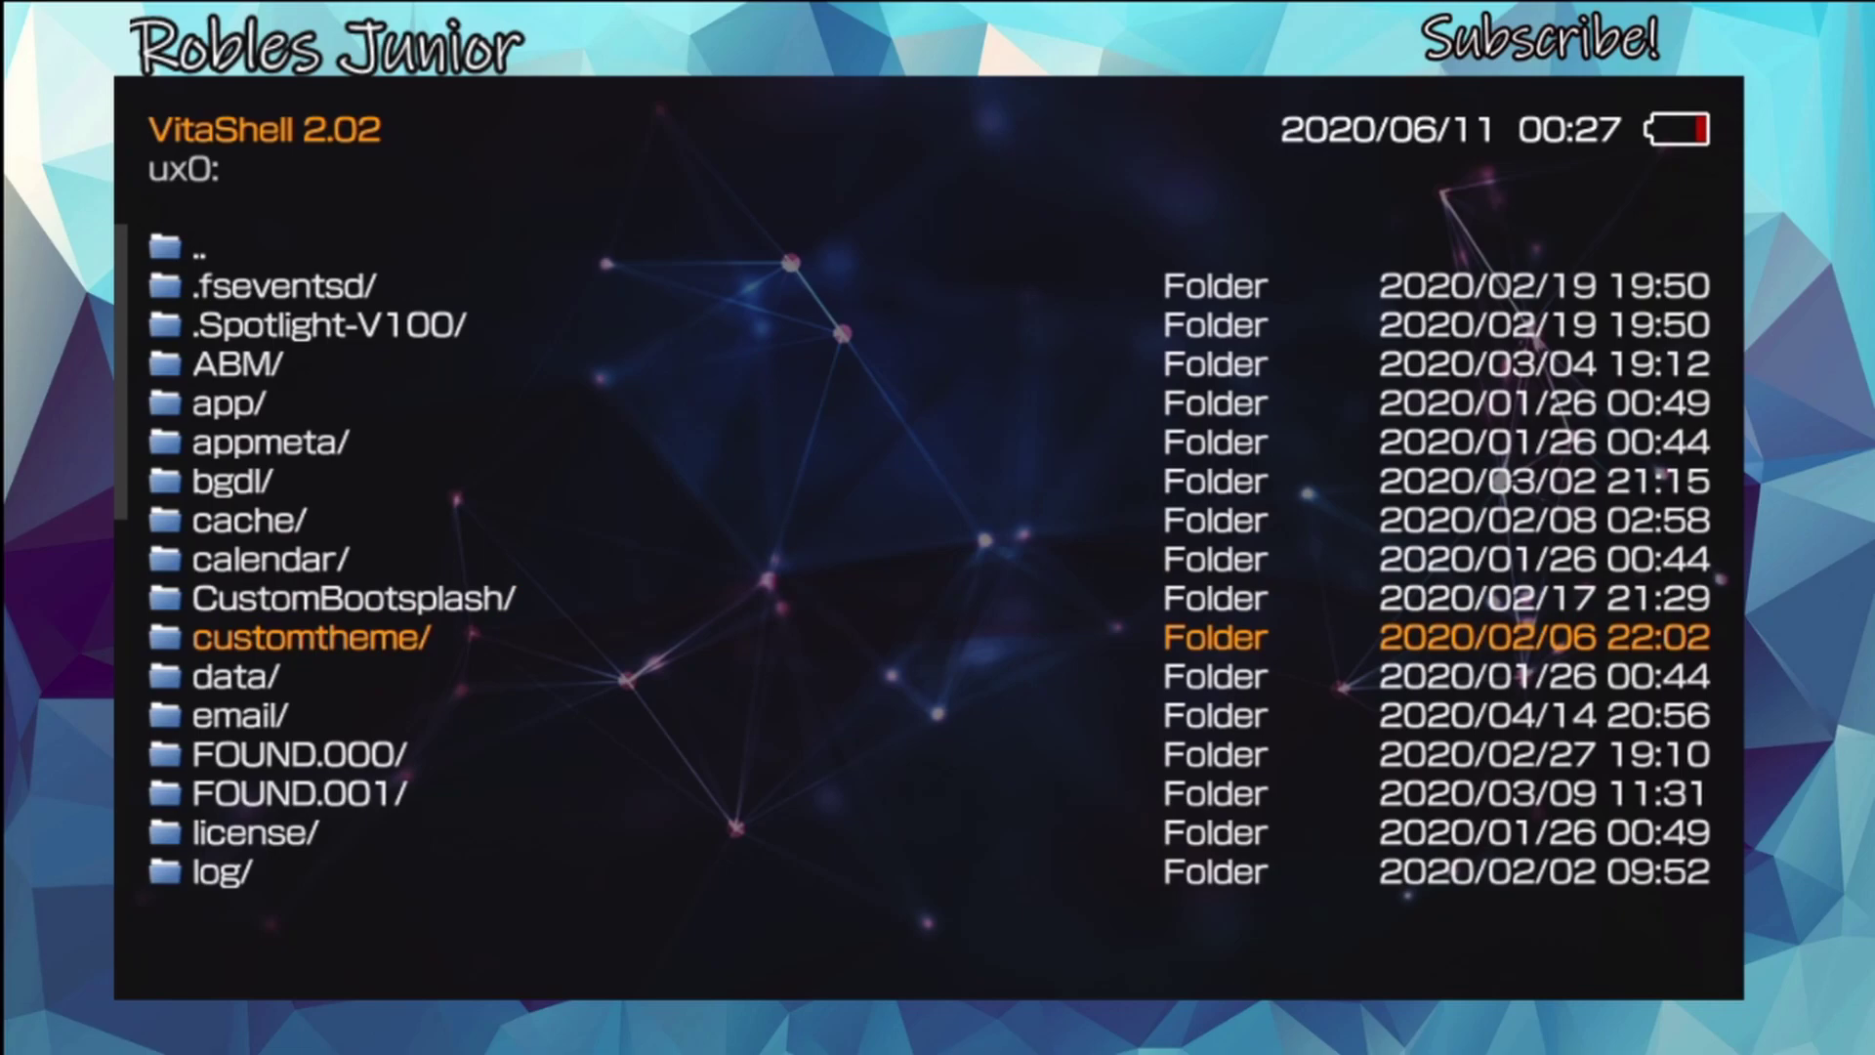
key(Return)
key(Down)
key(Down)
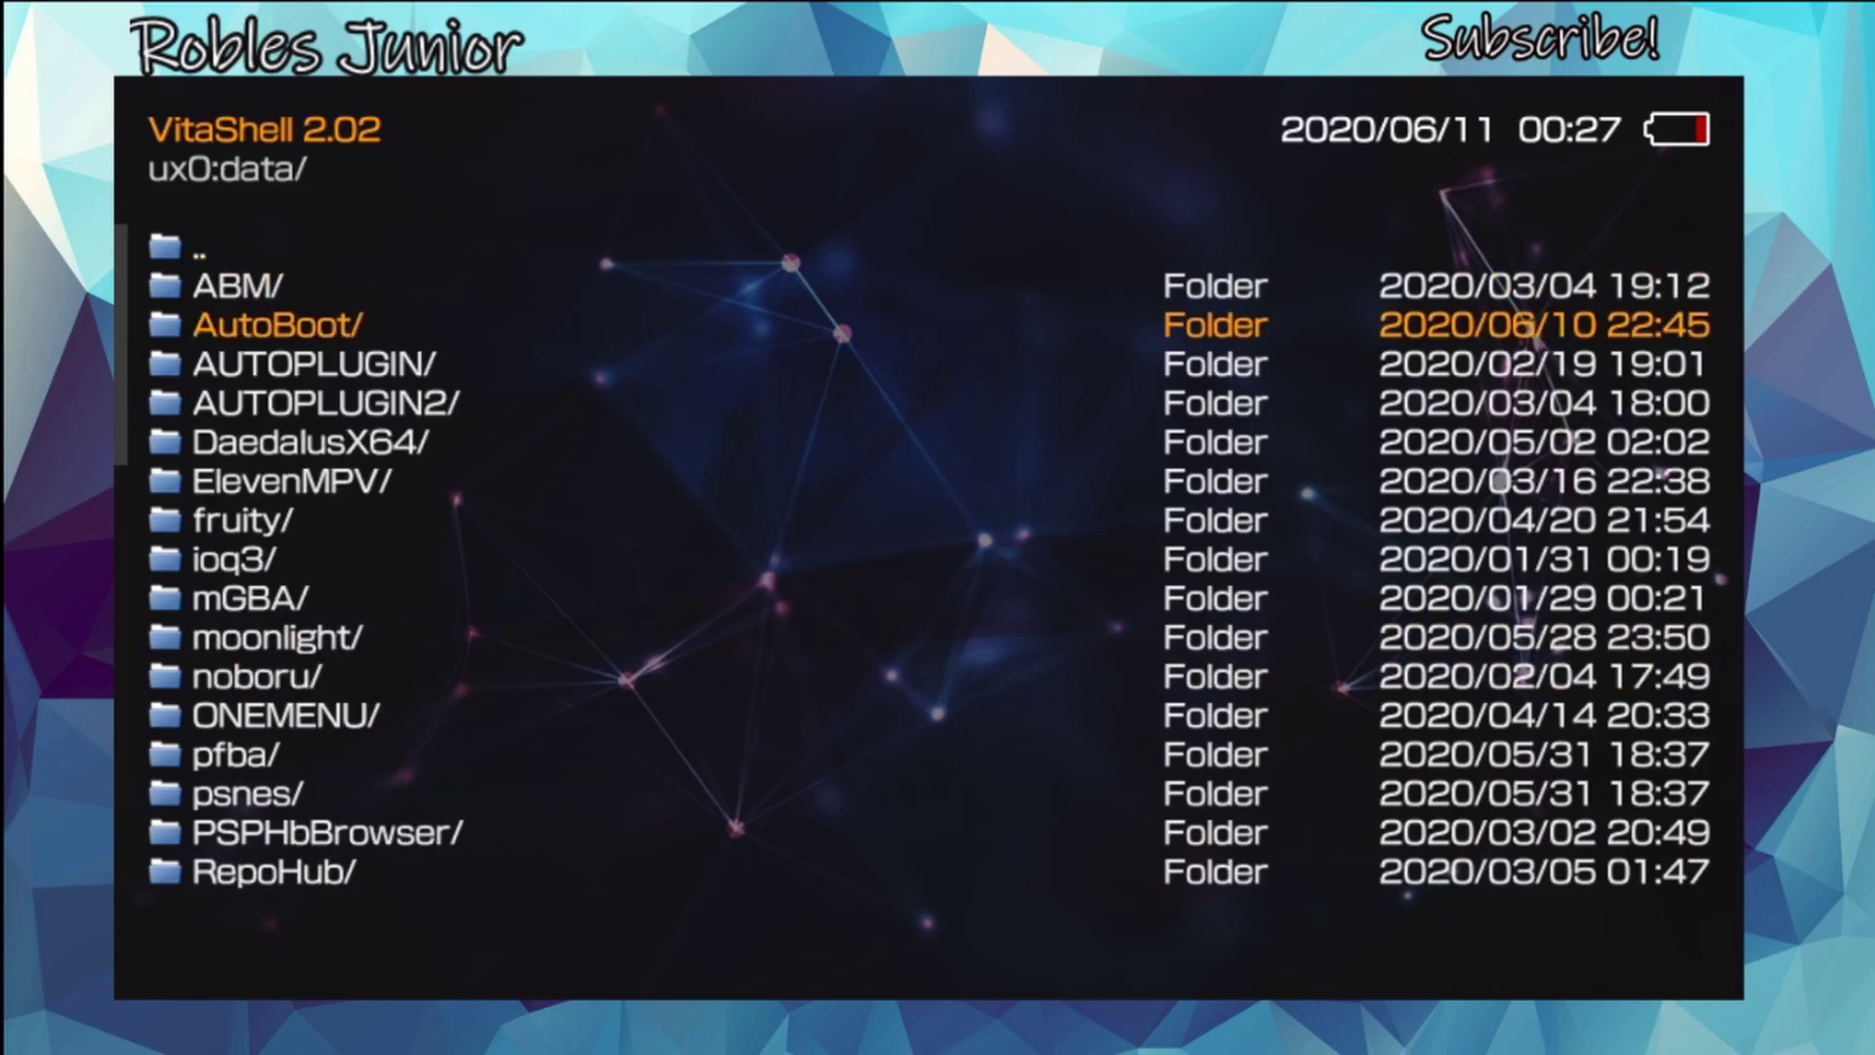
key(Return)
key(Down)
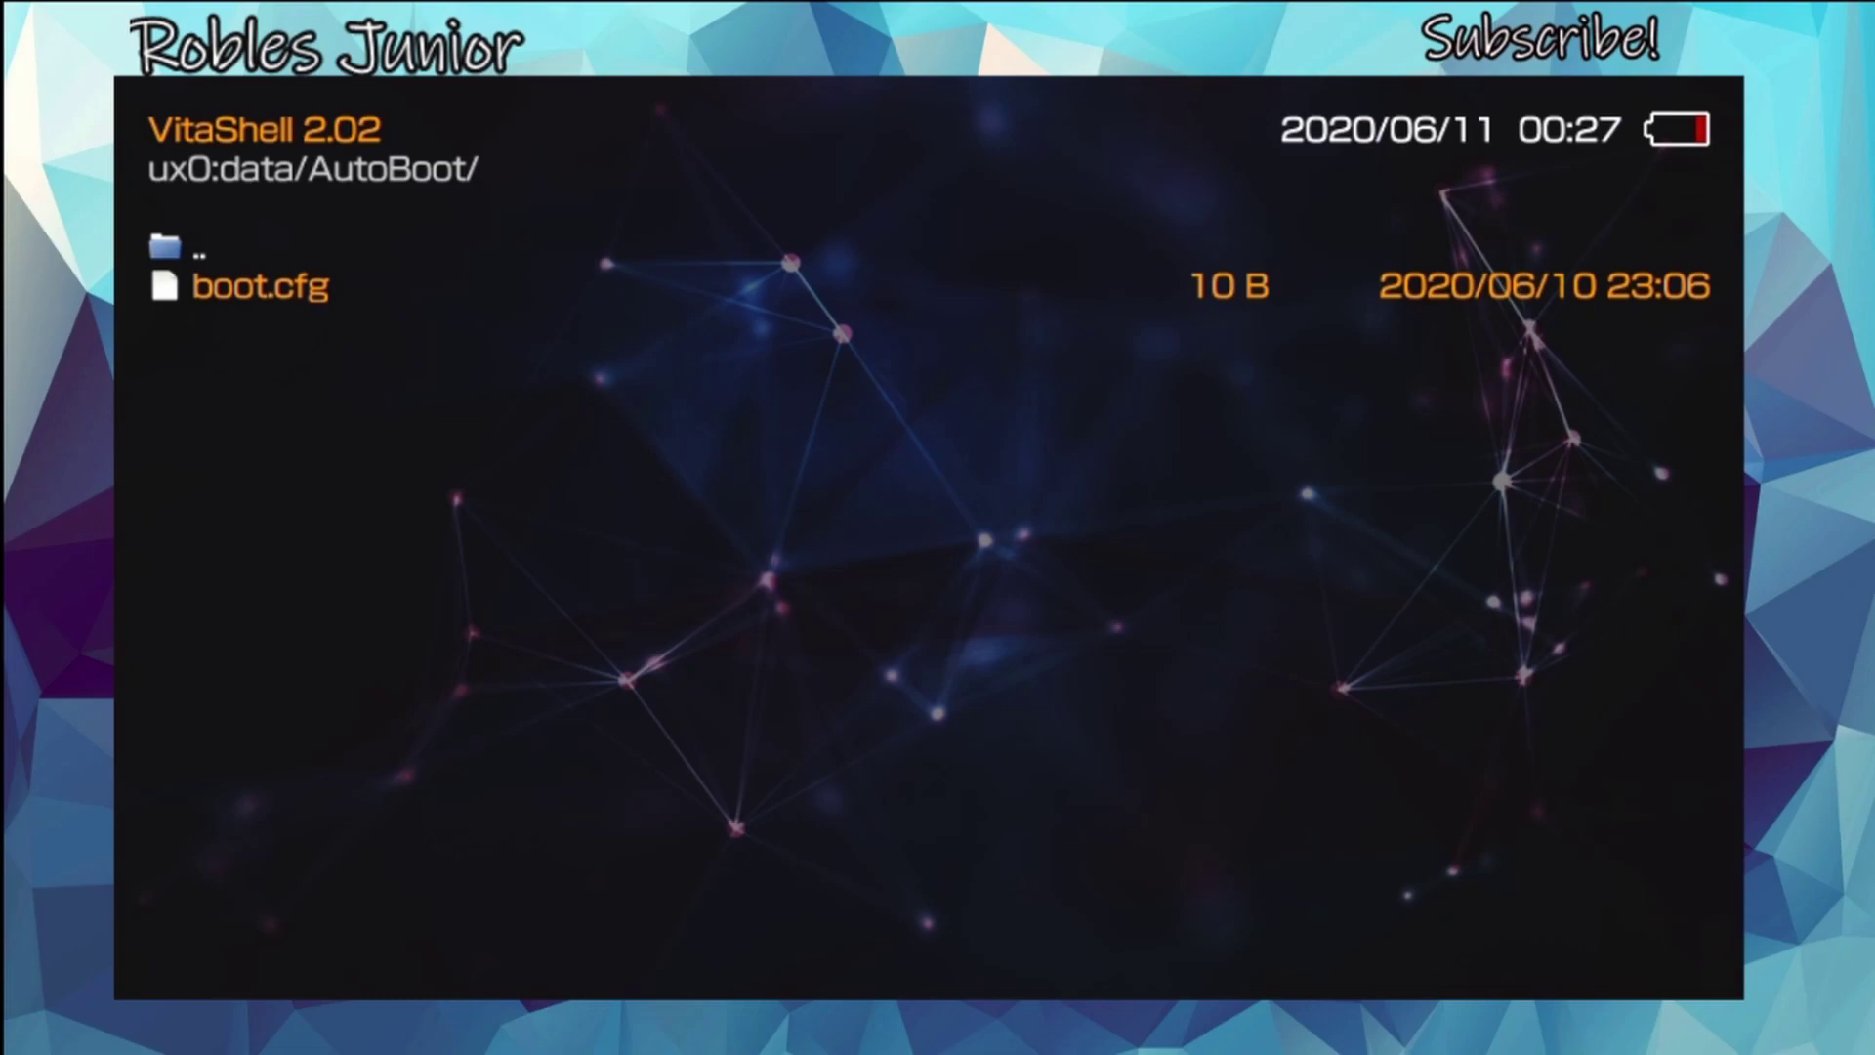
key(Return)
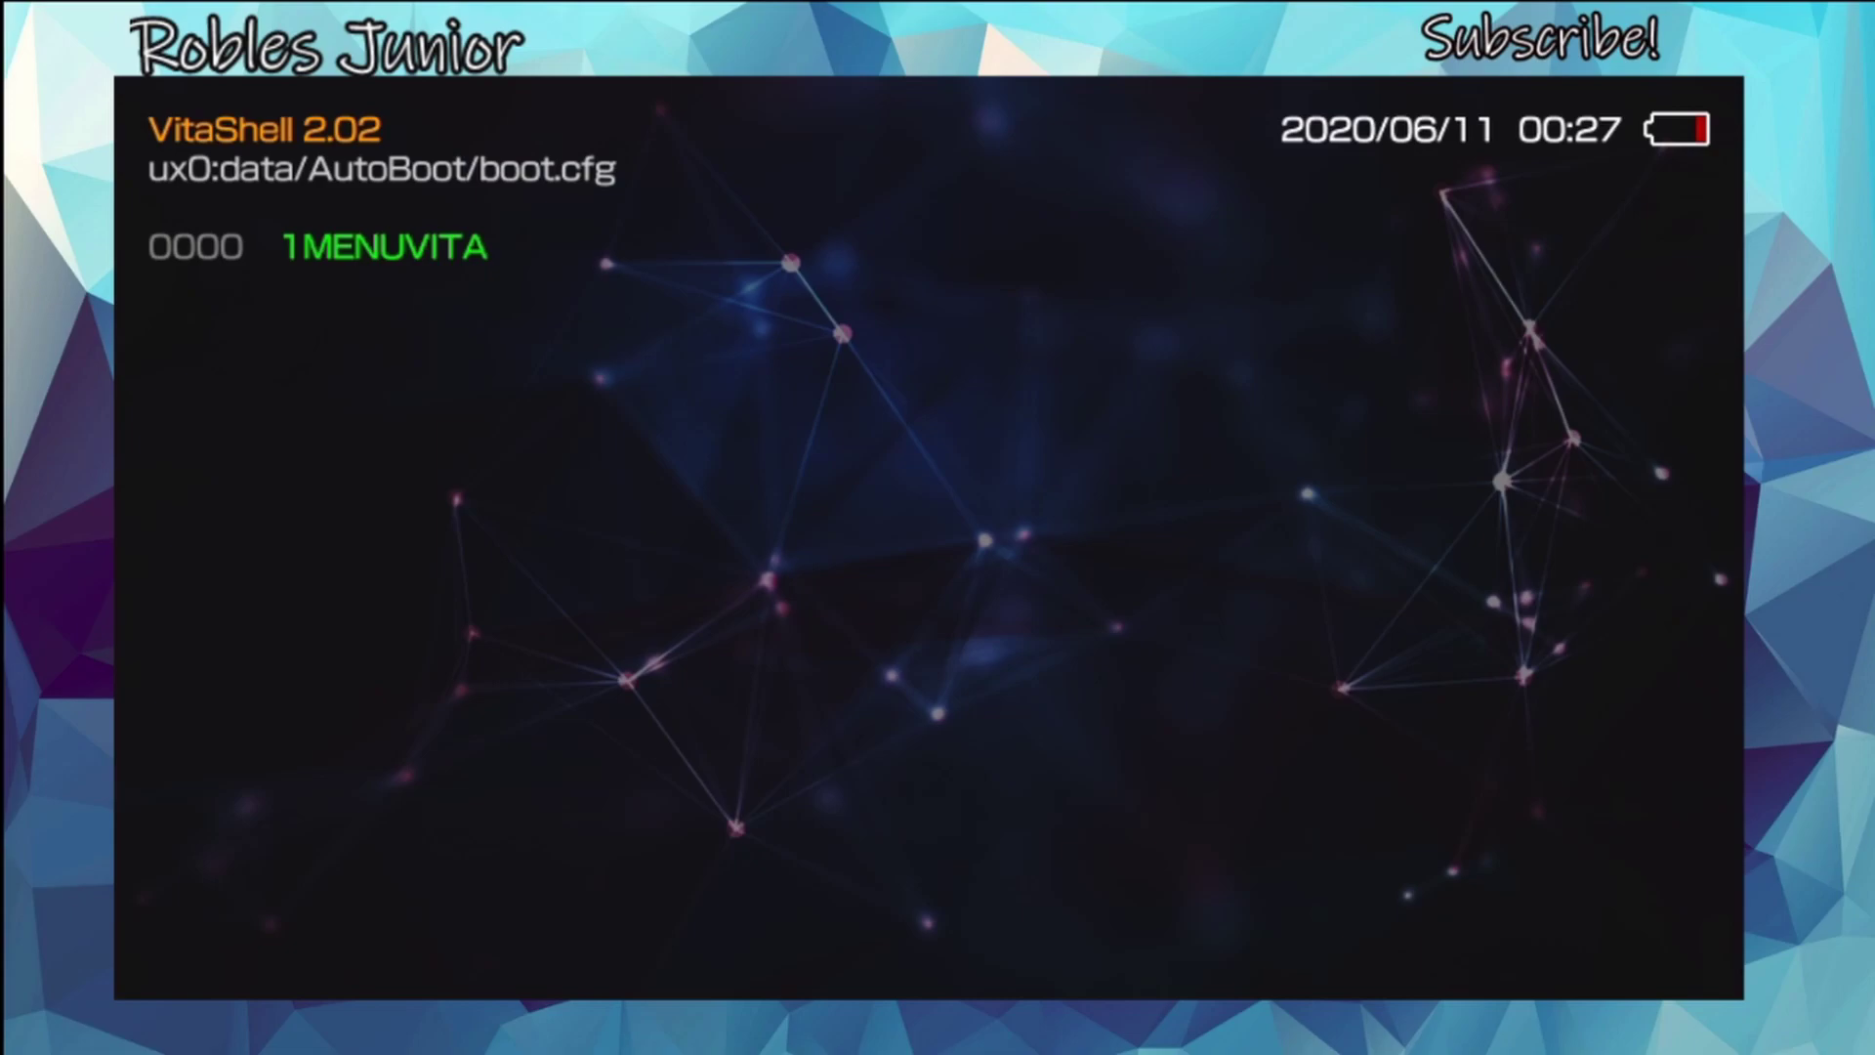
Replace the title ID line in boot.cfg with SVEW00001.
key(Return)
key(BackSpace)
key(BackSpace)
key(BackSpace)
key(BackSpace)
key(BackSpace)
key(BackSpace)
key(BackSpace)
key(BackSpace)
key(BackSpace)
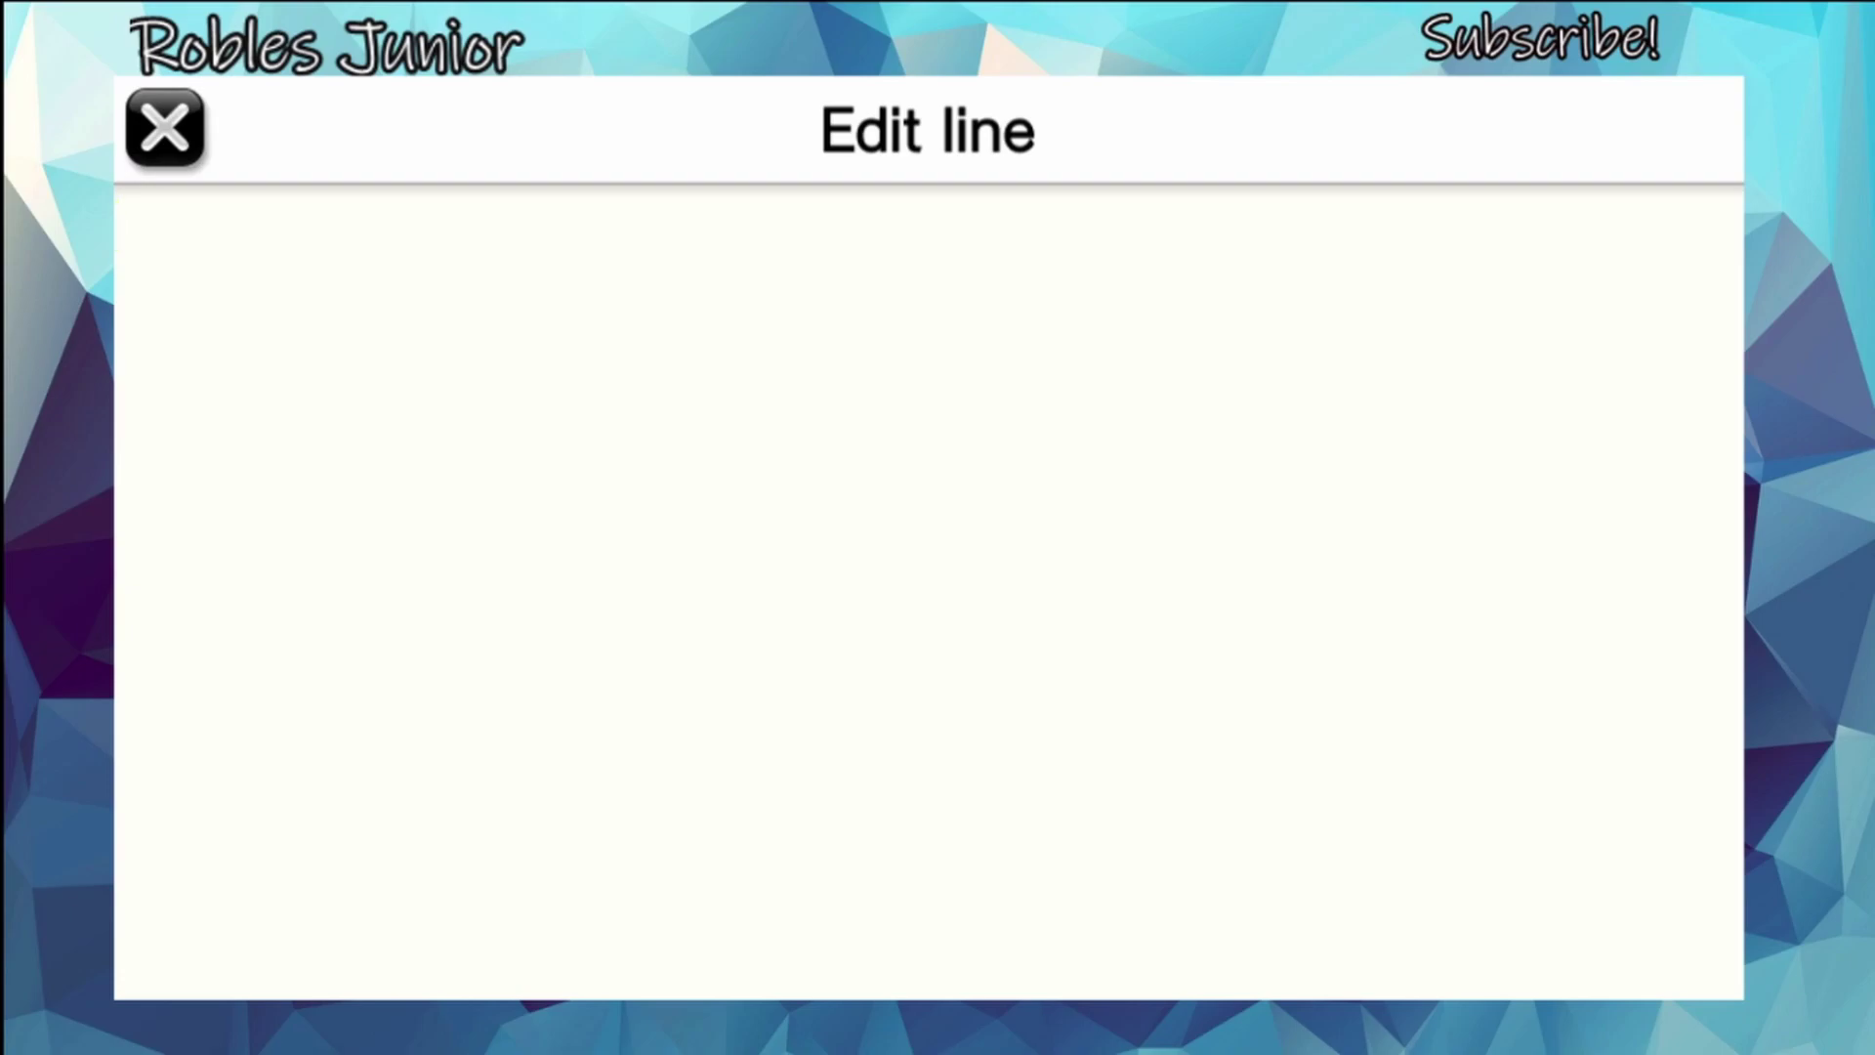
text(SVEW)
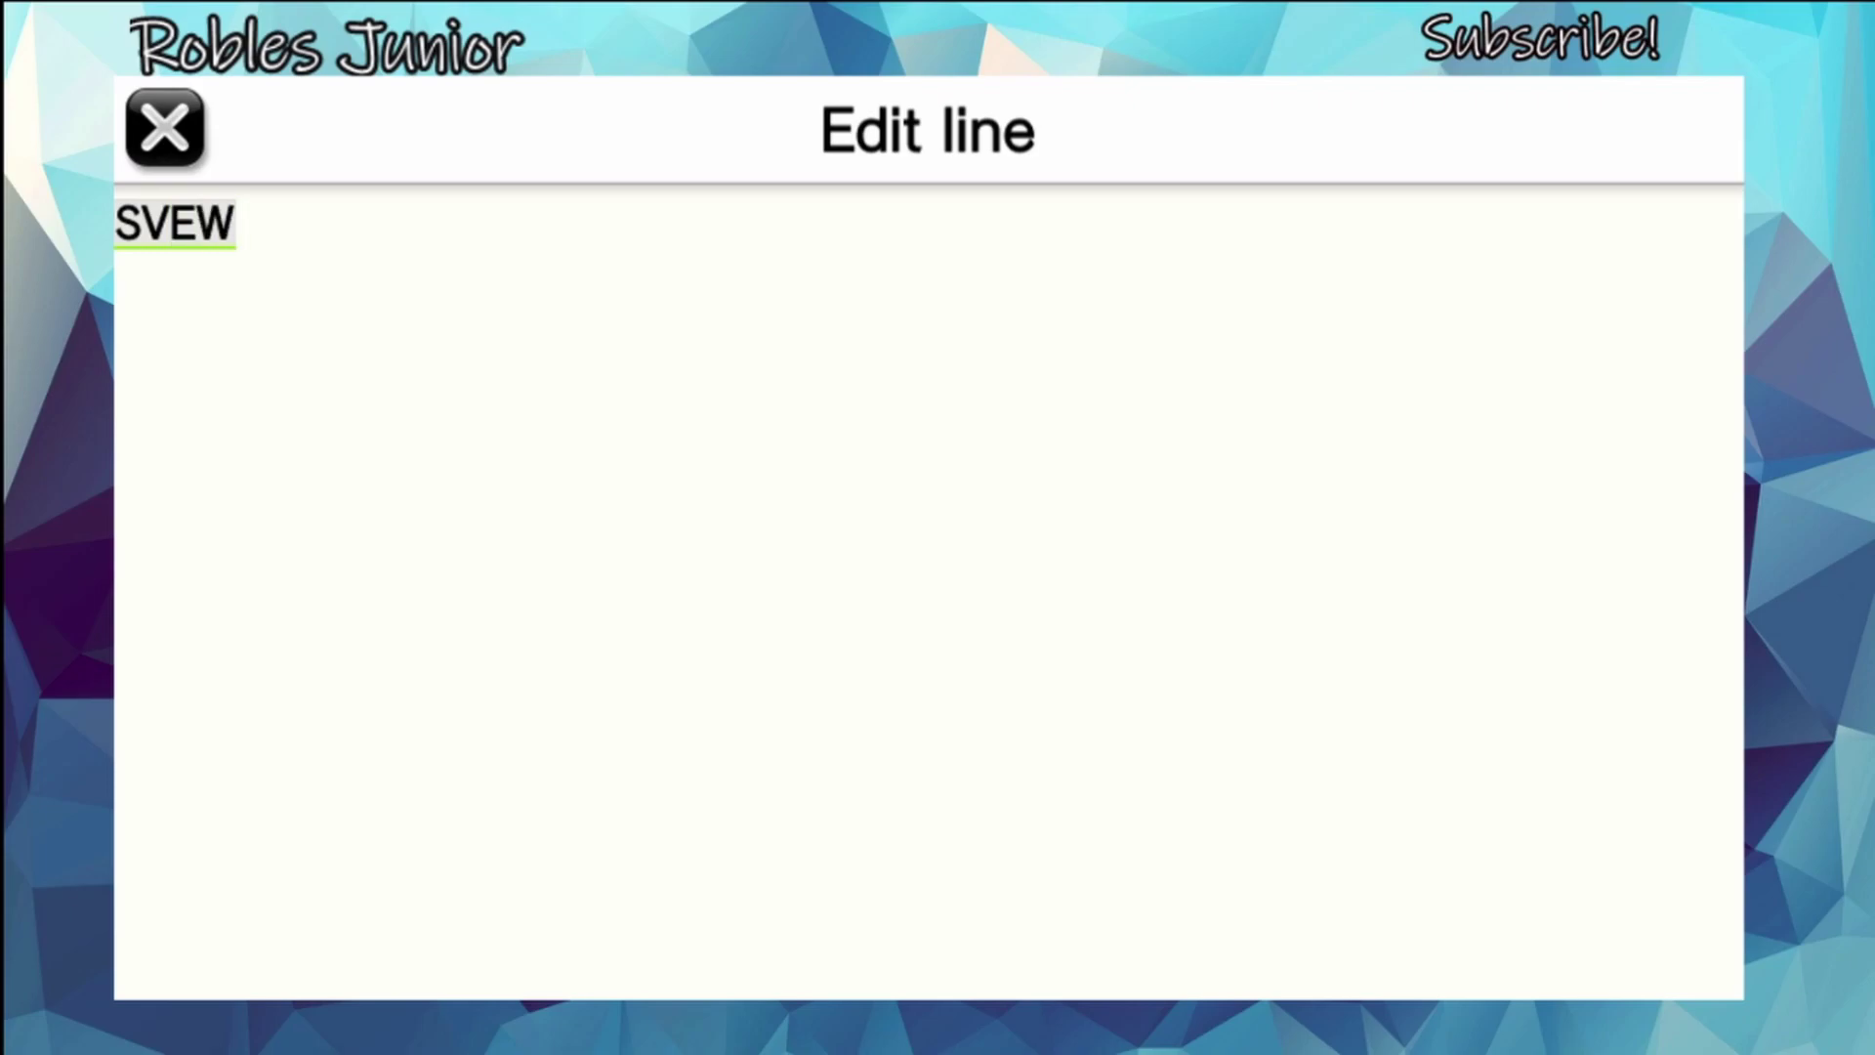
text(00)
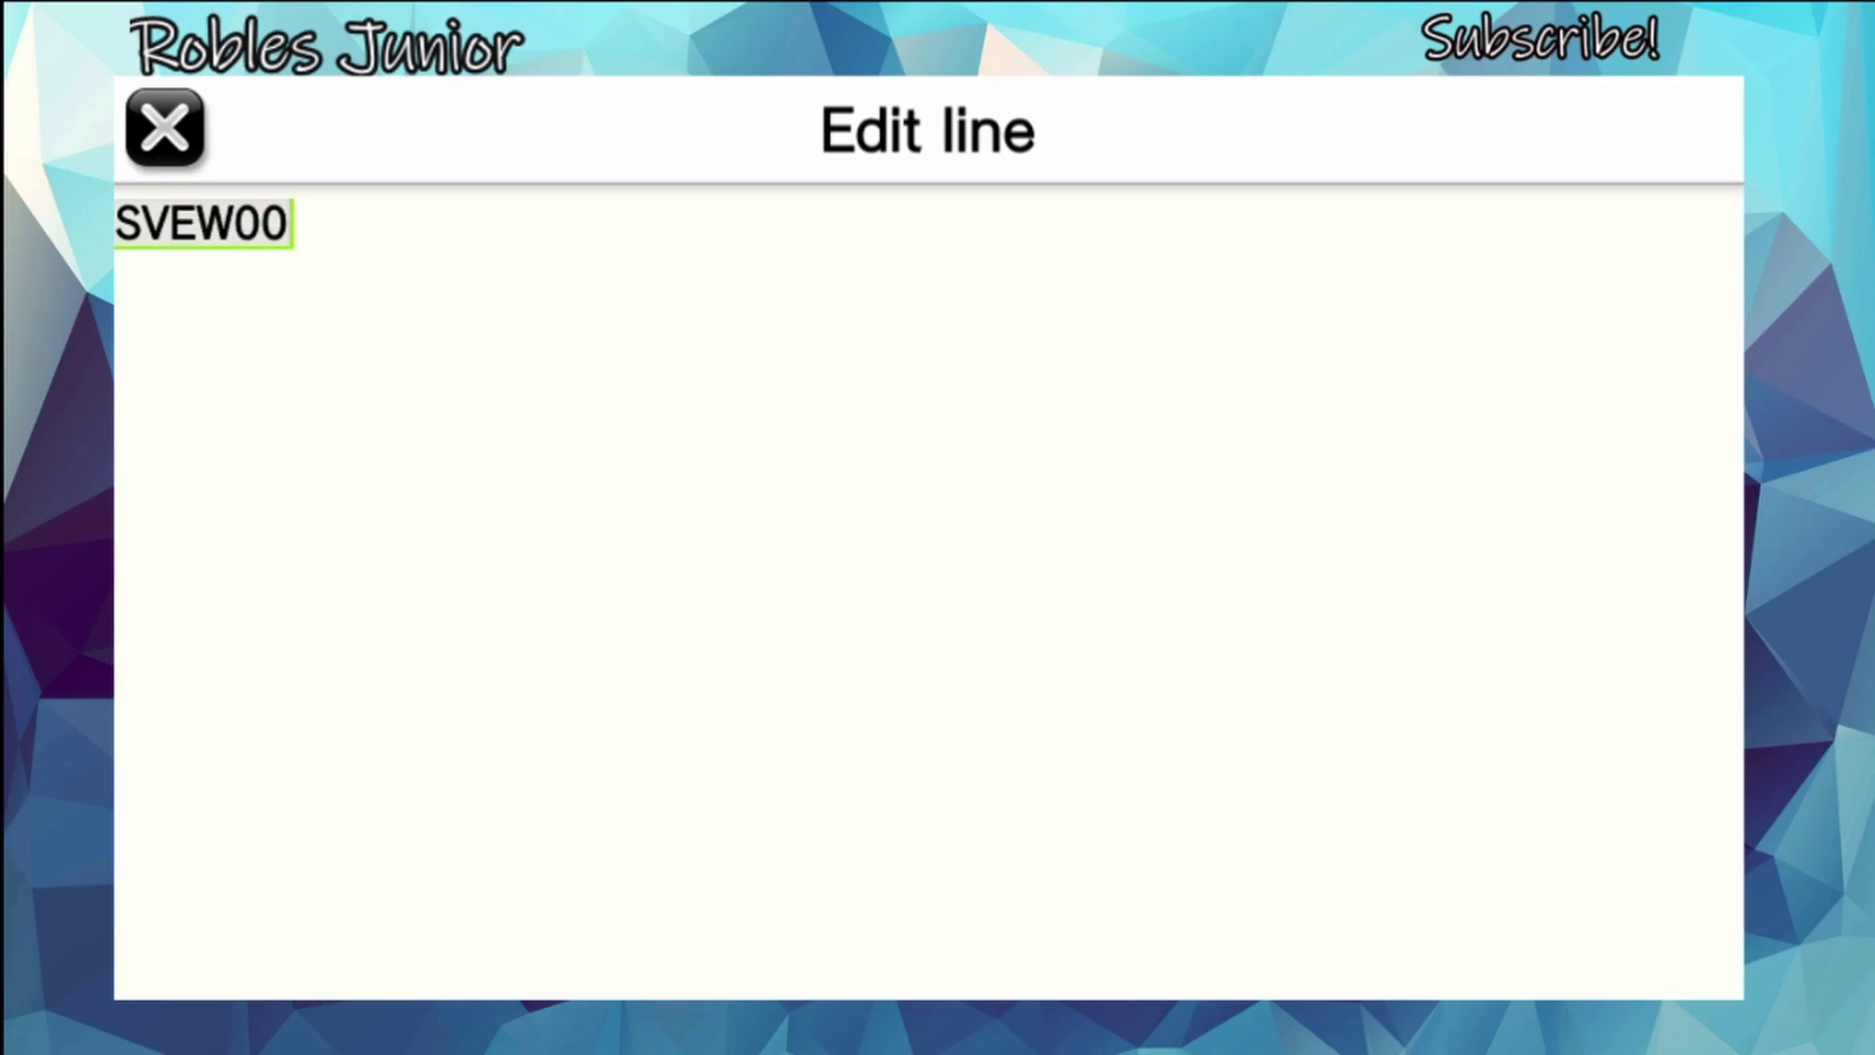
text(001)
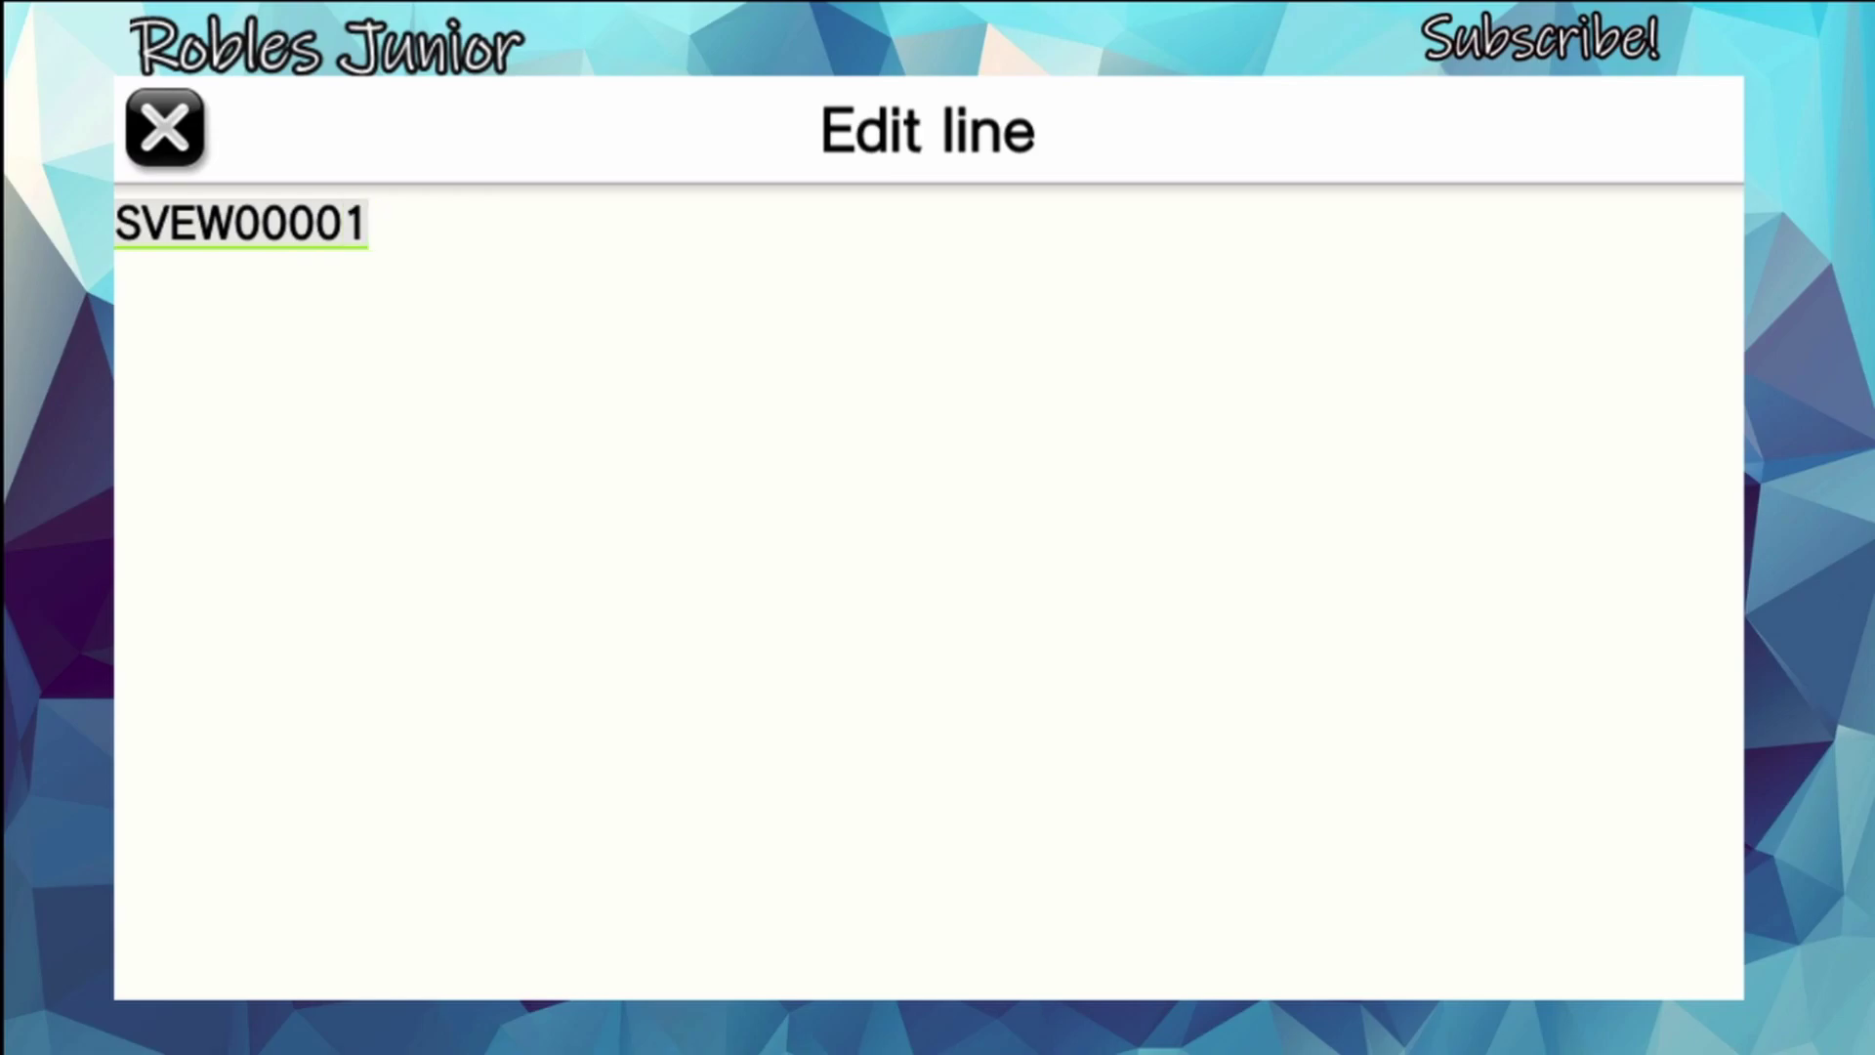
key(Return)
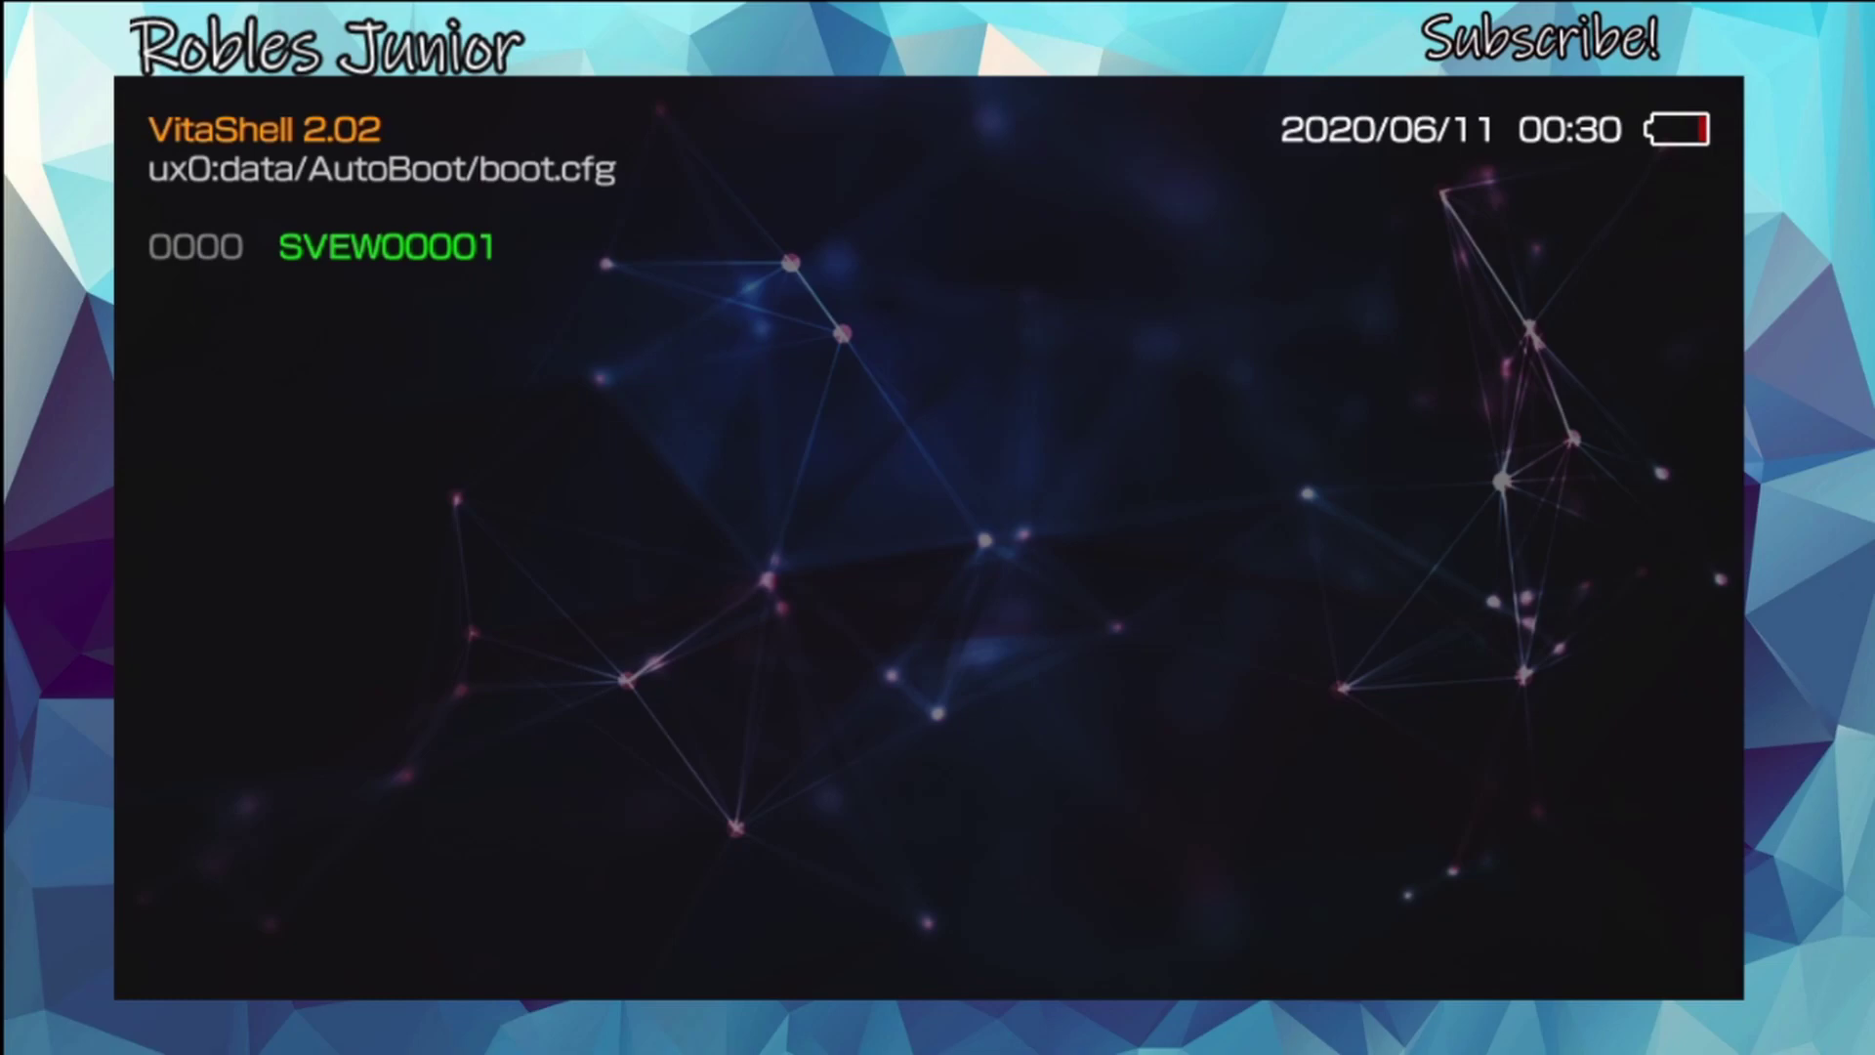
Close boot.cfg with its modifications saved and go back to the home partition list.
key(Escape)
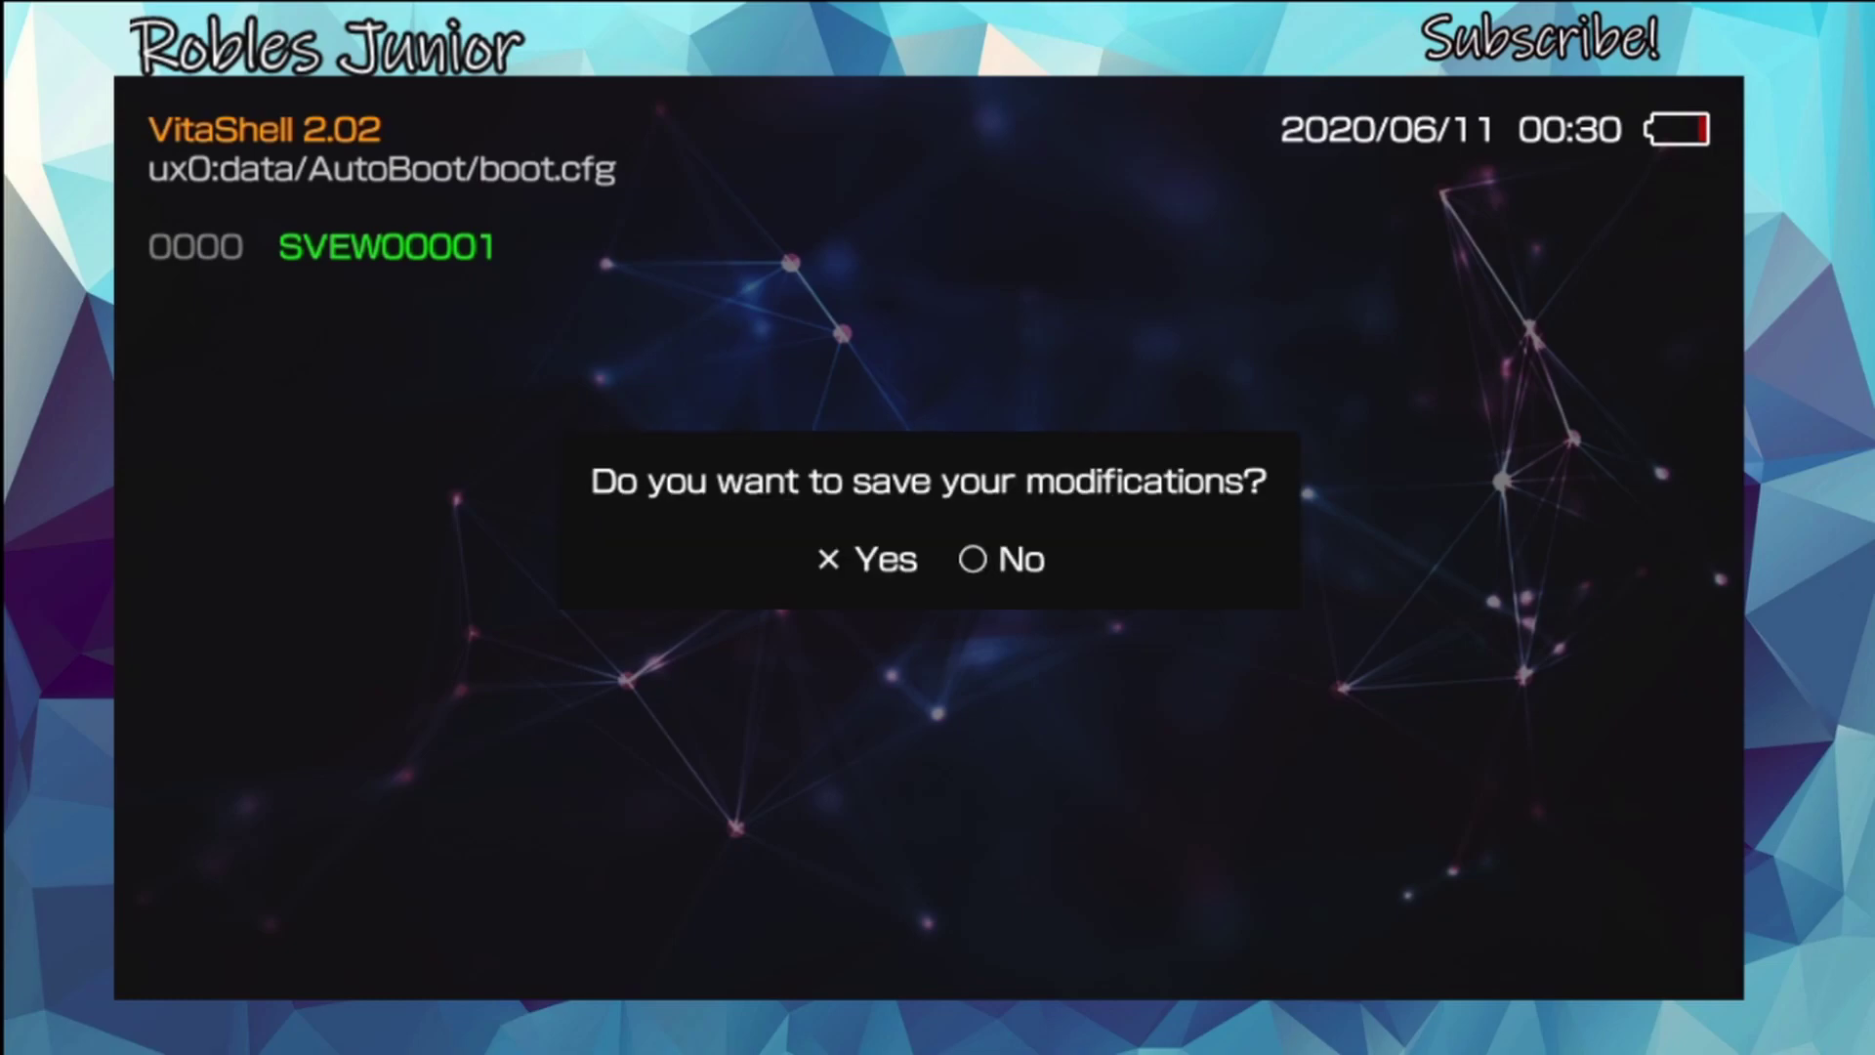
key(Return)
key(Escape)
key(Escape)
key(Escape)
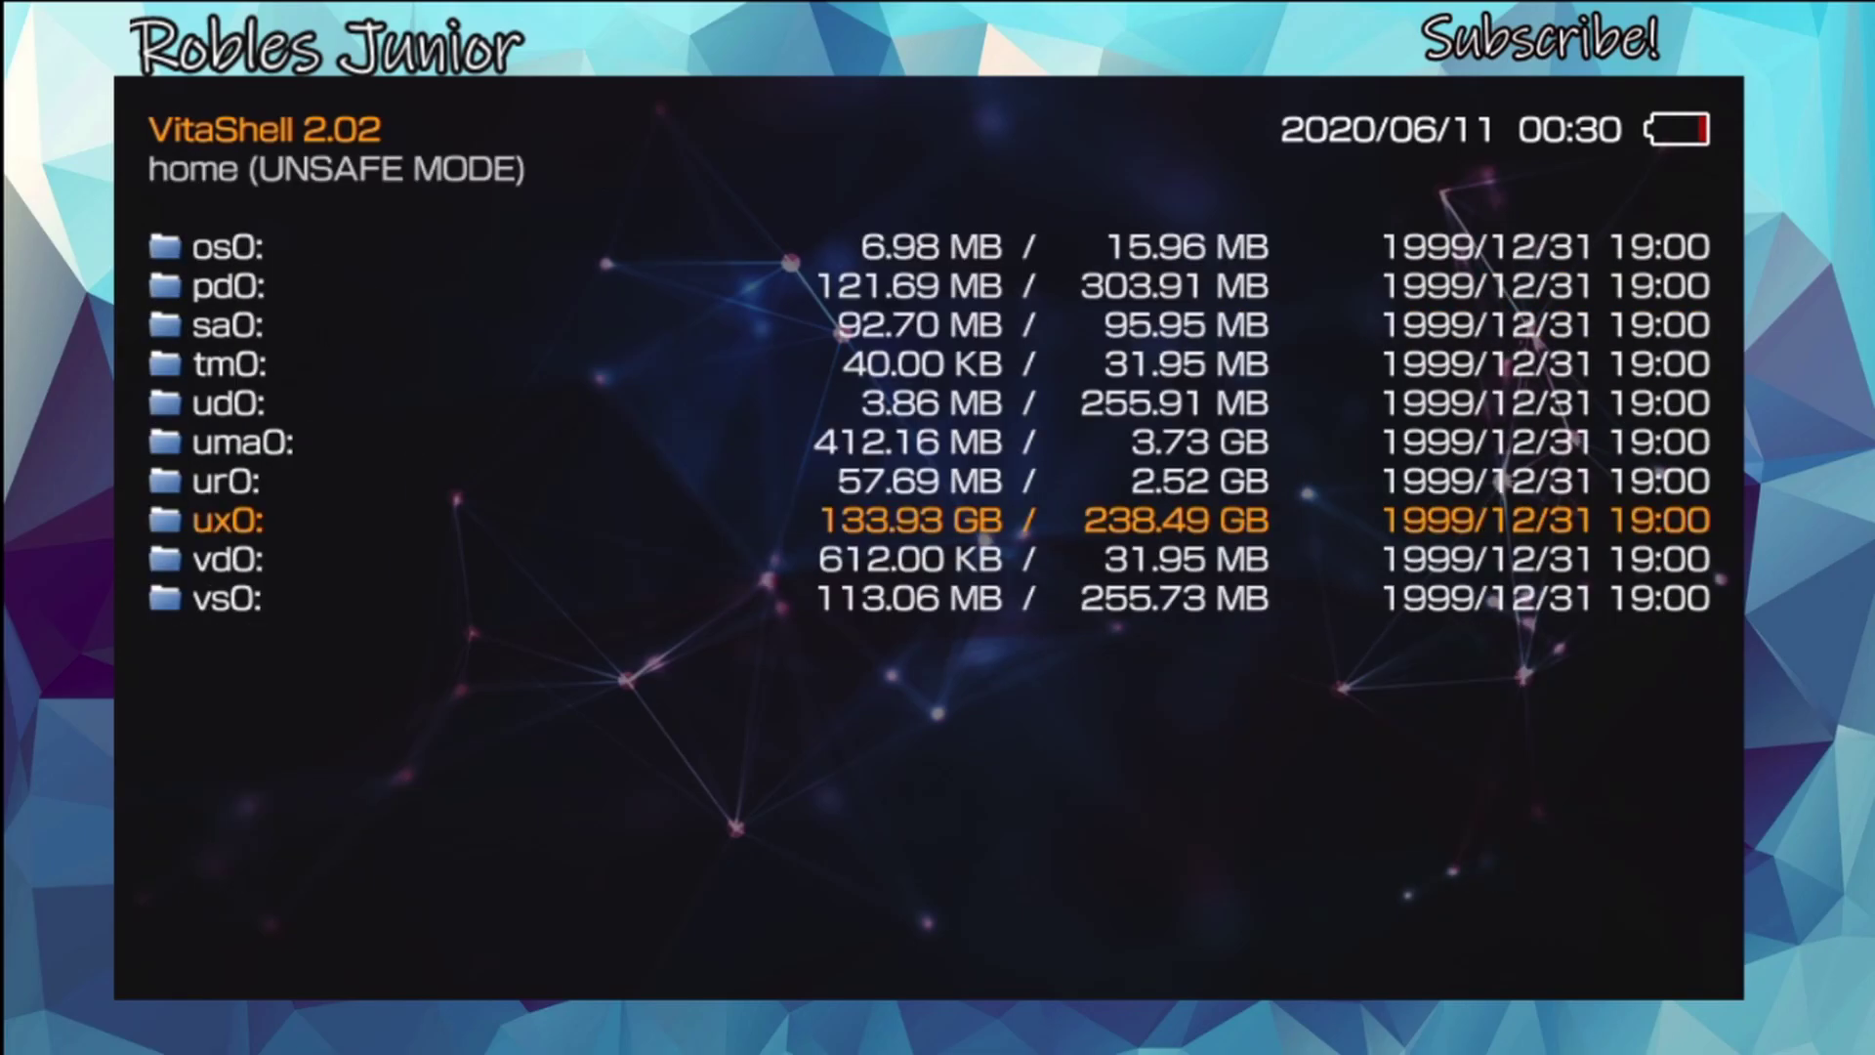
Reboot the console from the main settings and get past the lock screen.
key(Return)
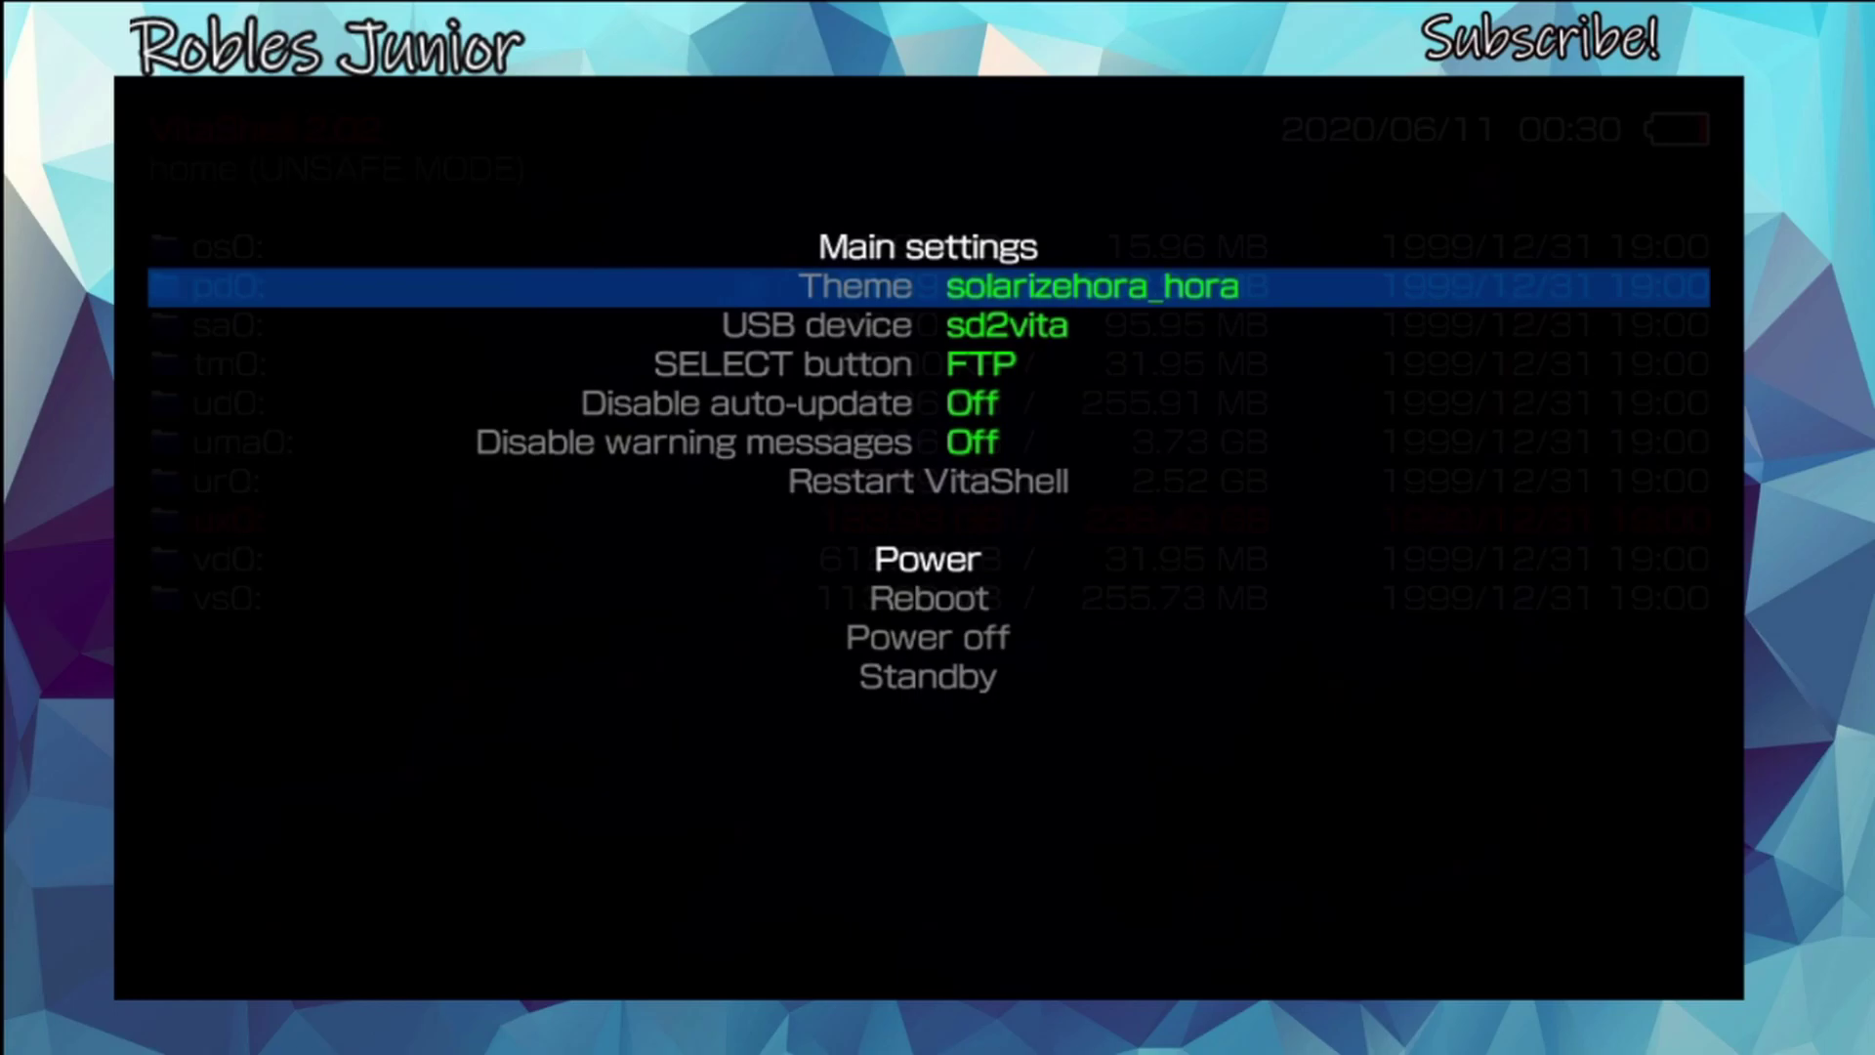
key(Down)
key(Down)
key(Down)
key(Down)
key(Down)
key(Down)
key(Return)
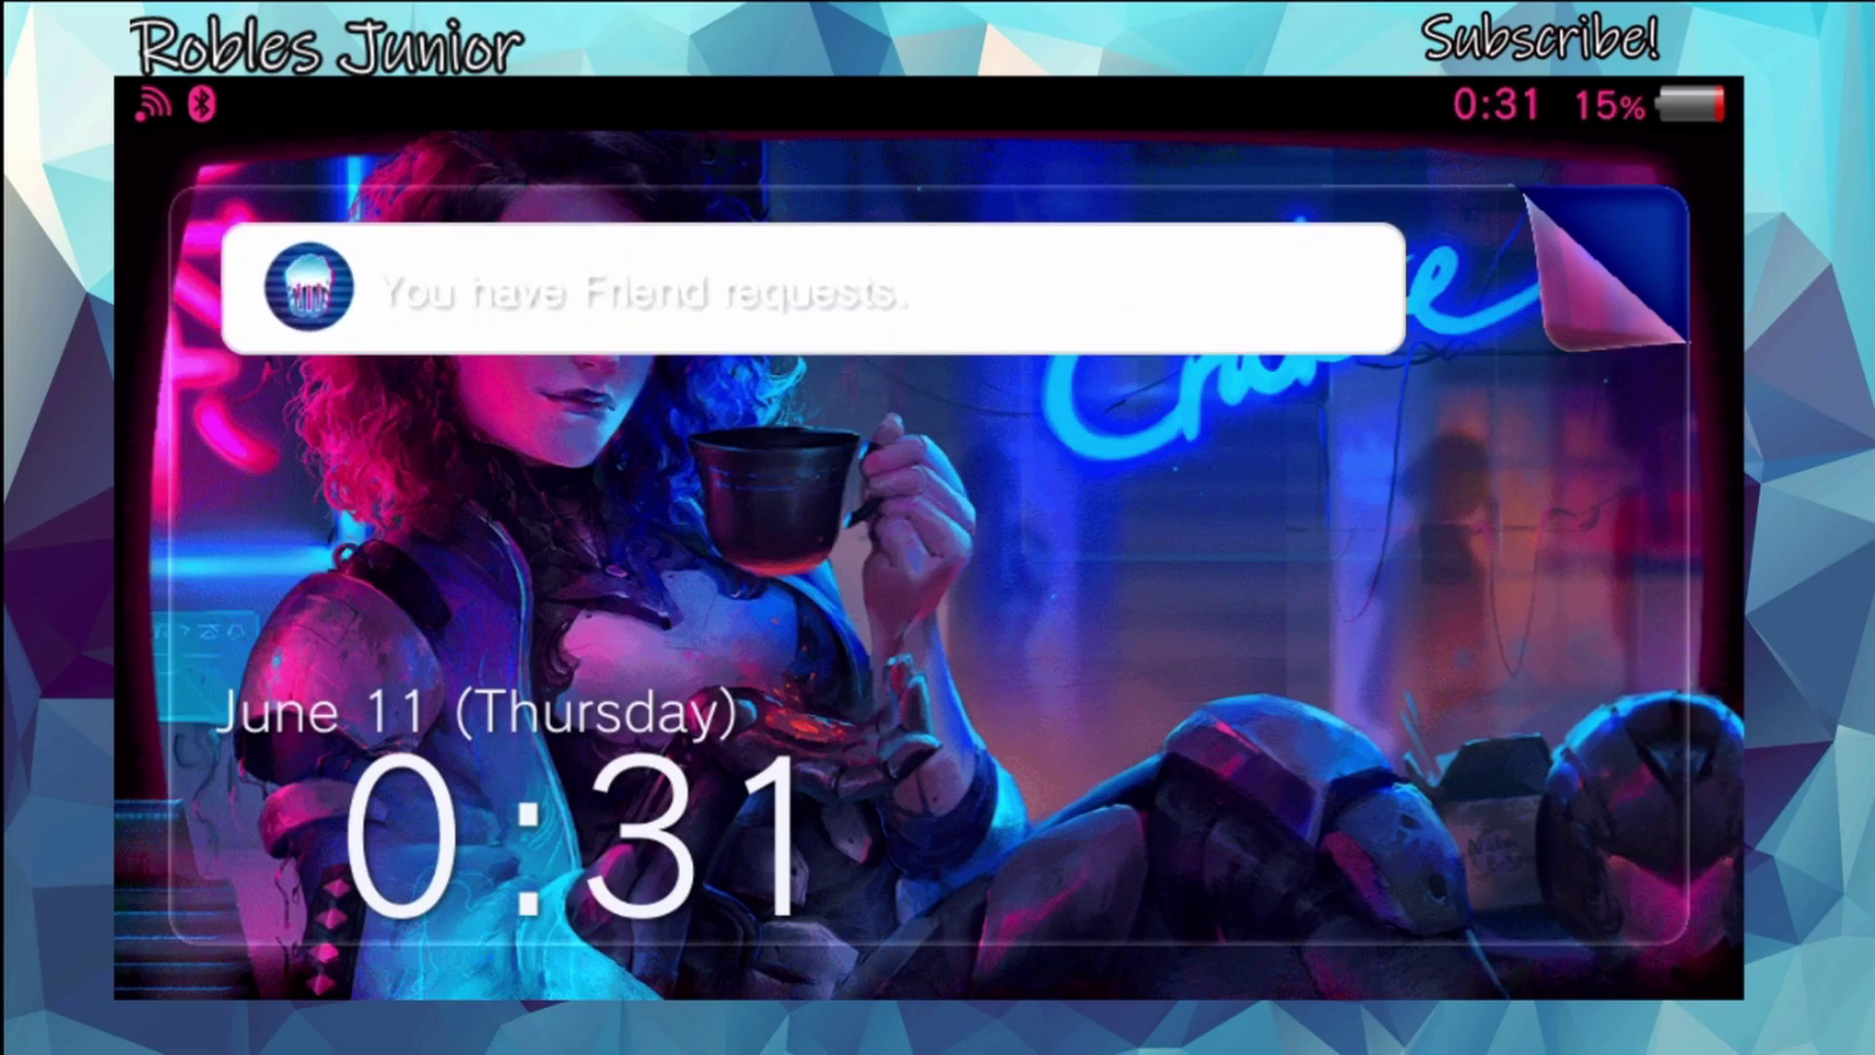
key(Home)
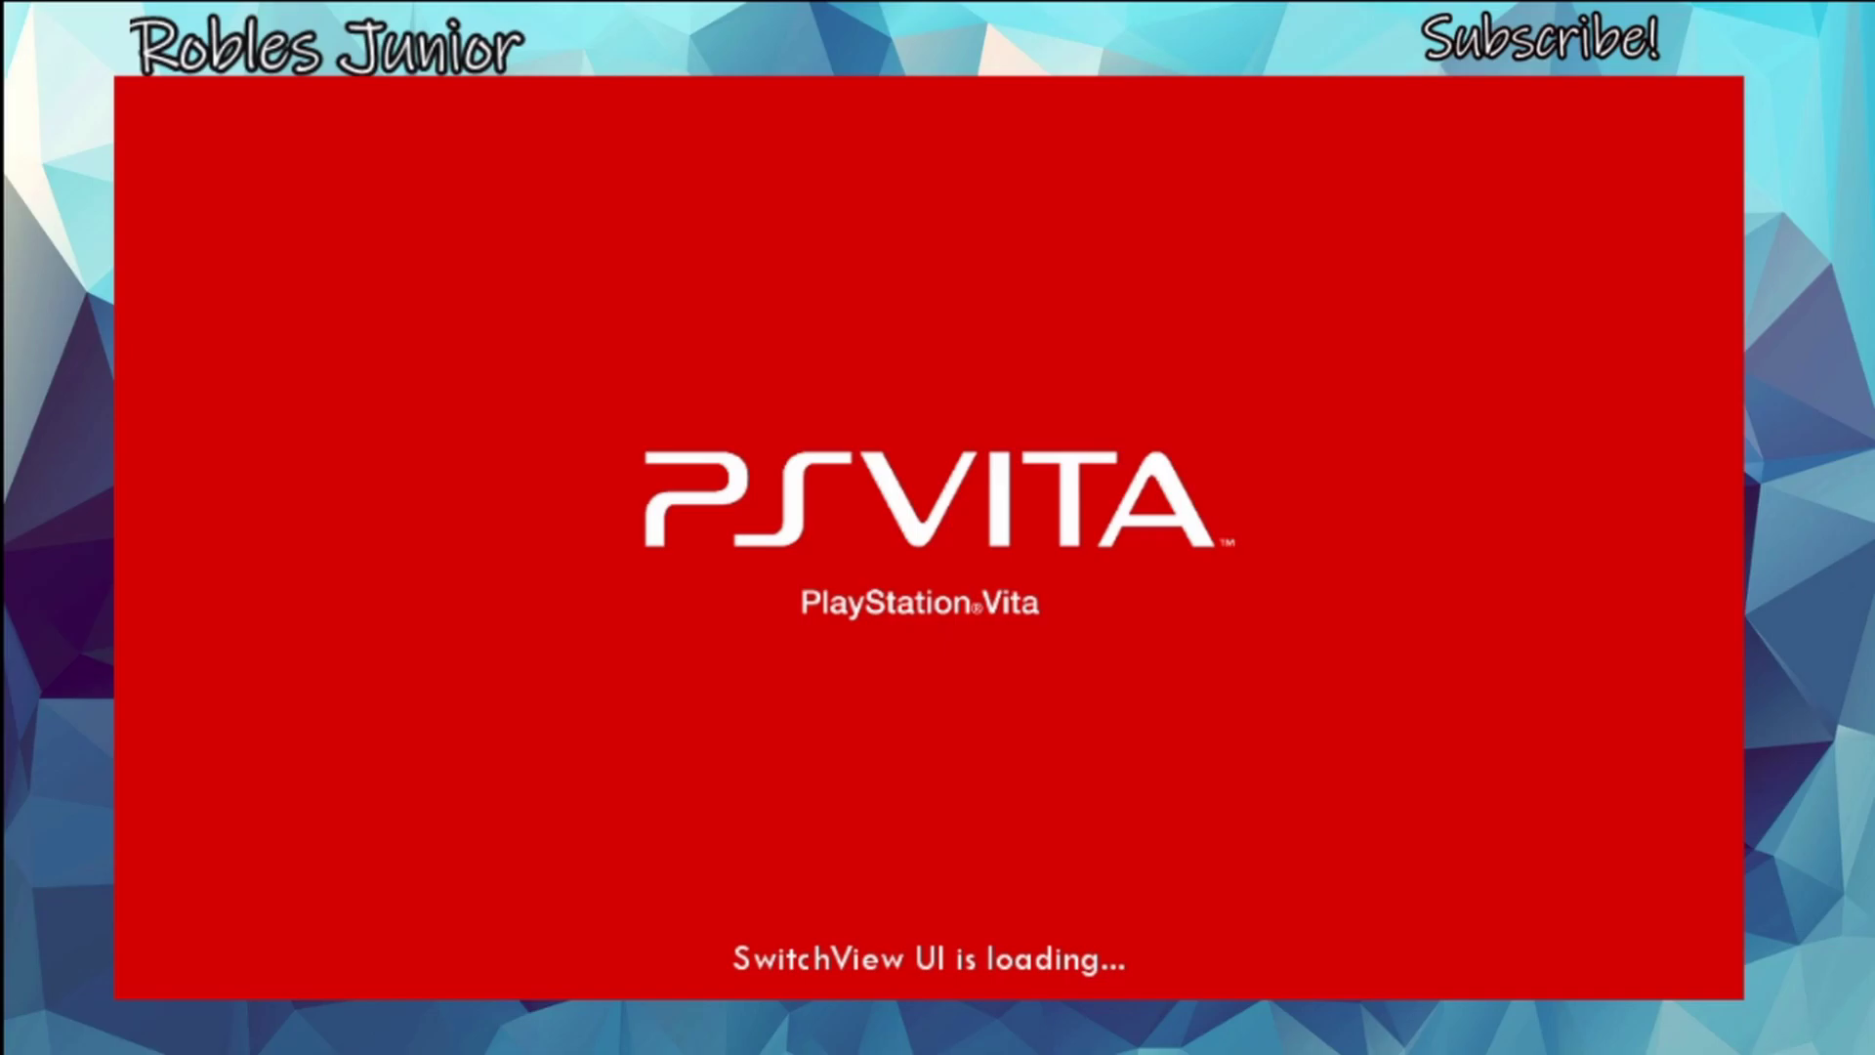
Browse through the games and applications in the SwitchView carousel.
key(Right)
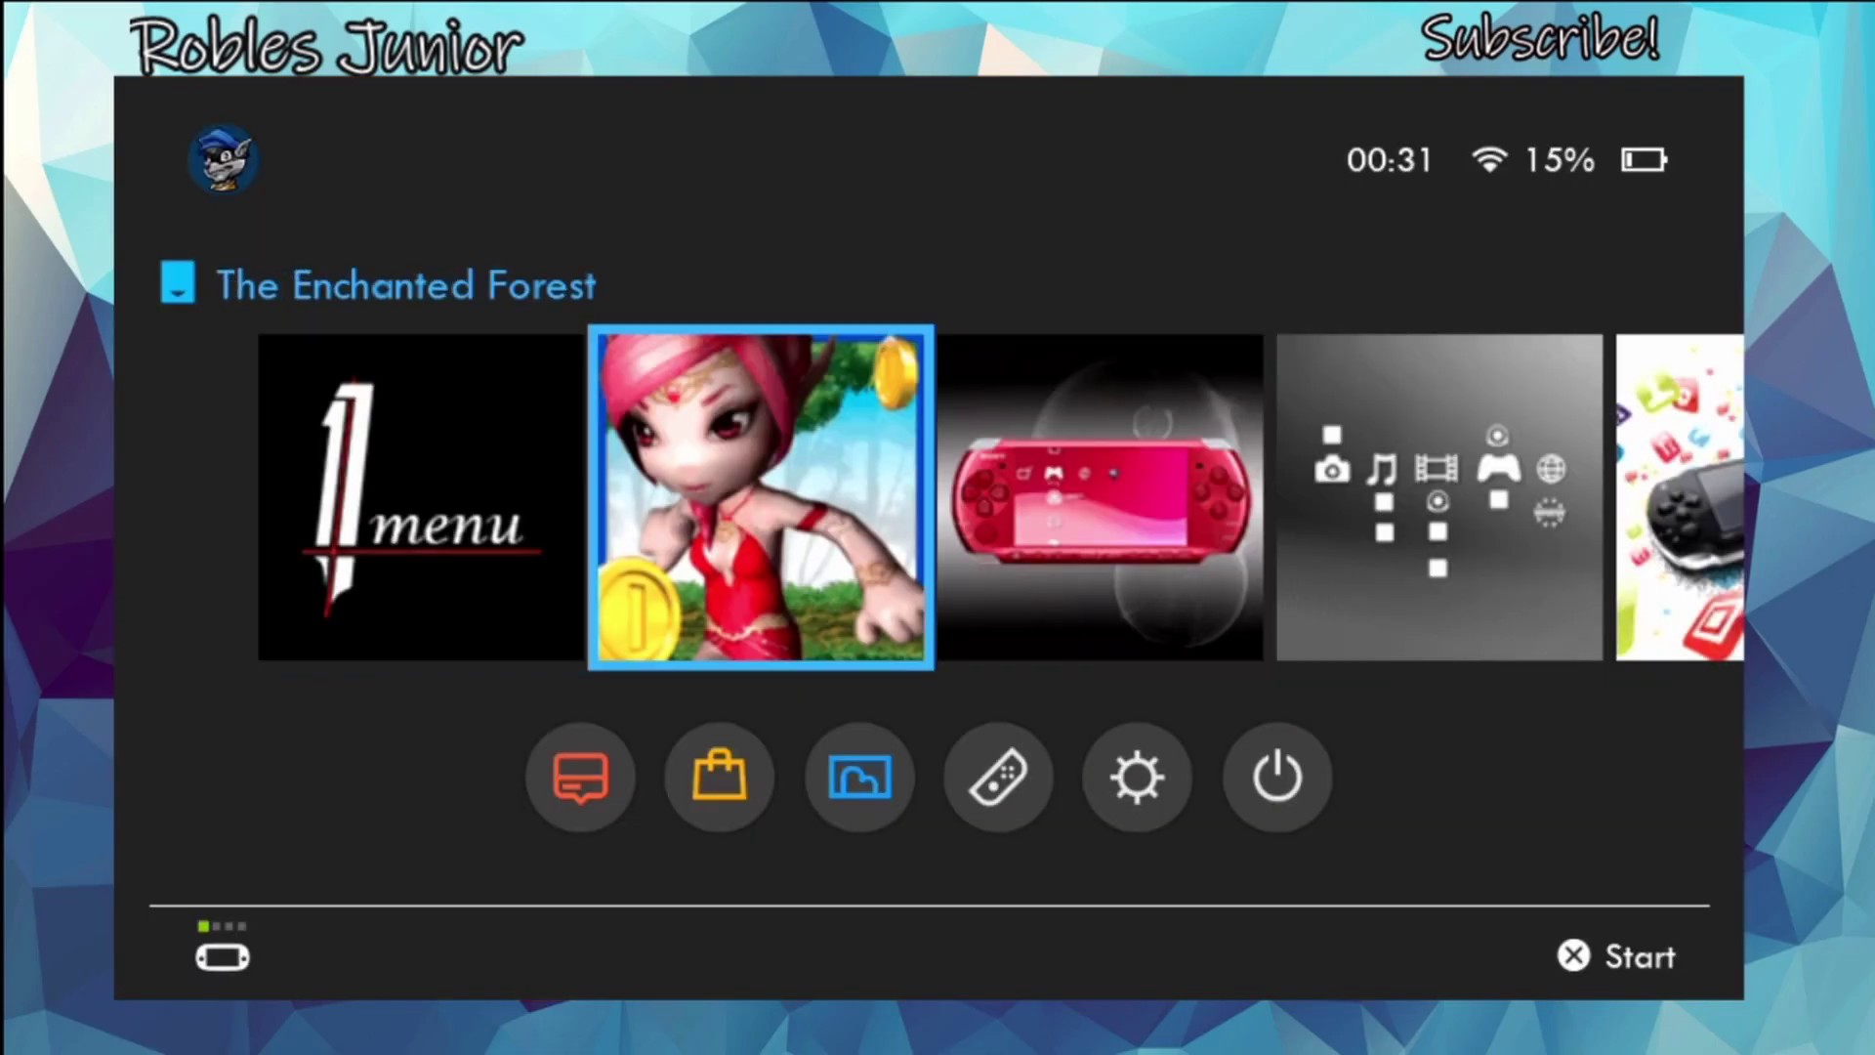
key(Right)
key(Right)
key(Right)
key(Right)
key(Right)
key(Right)
key(Right)
key(Right)
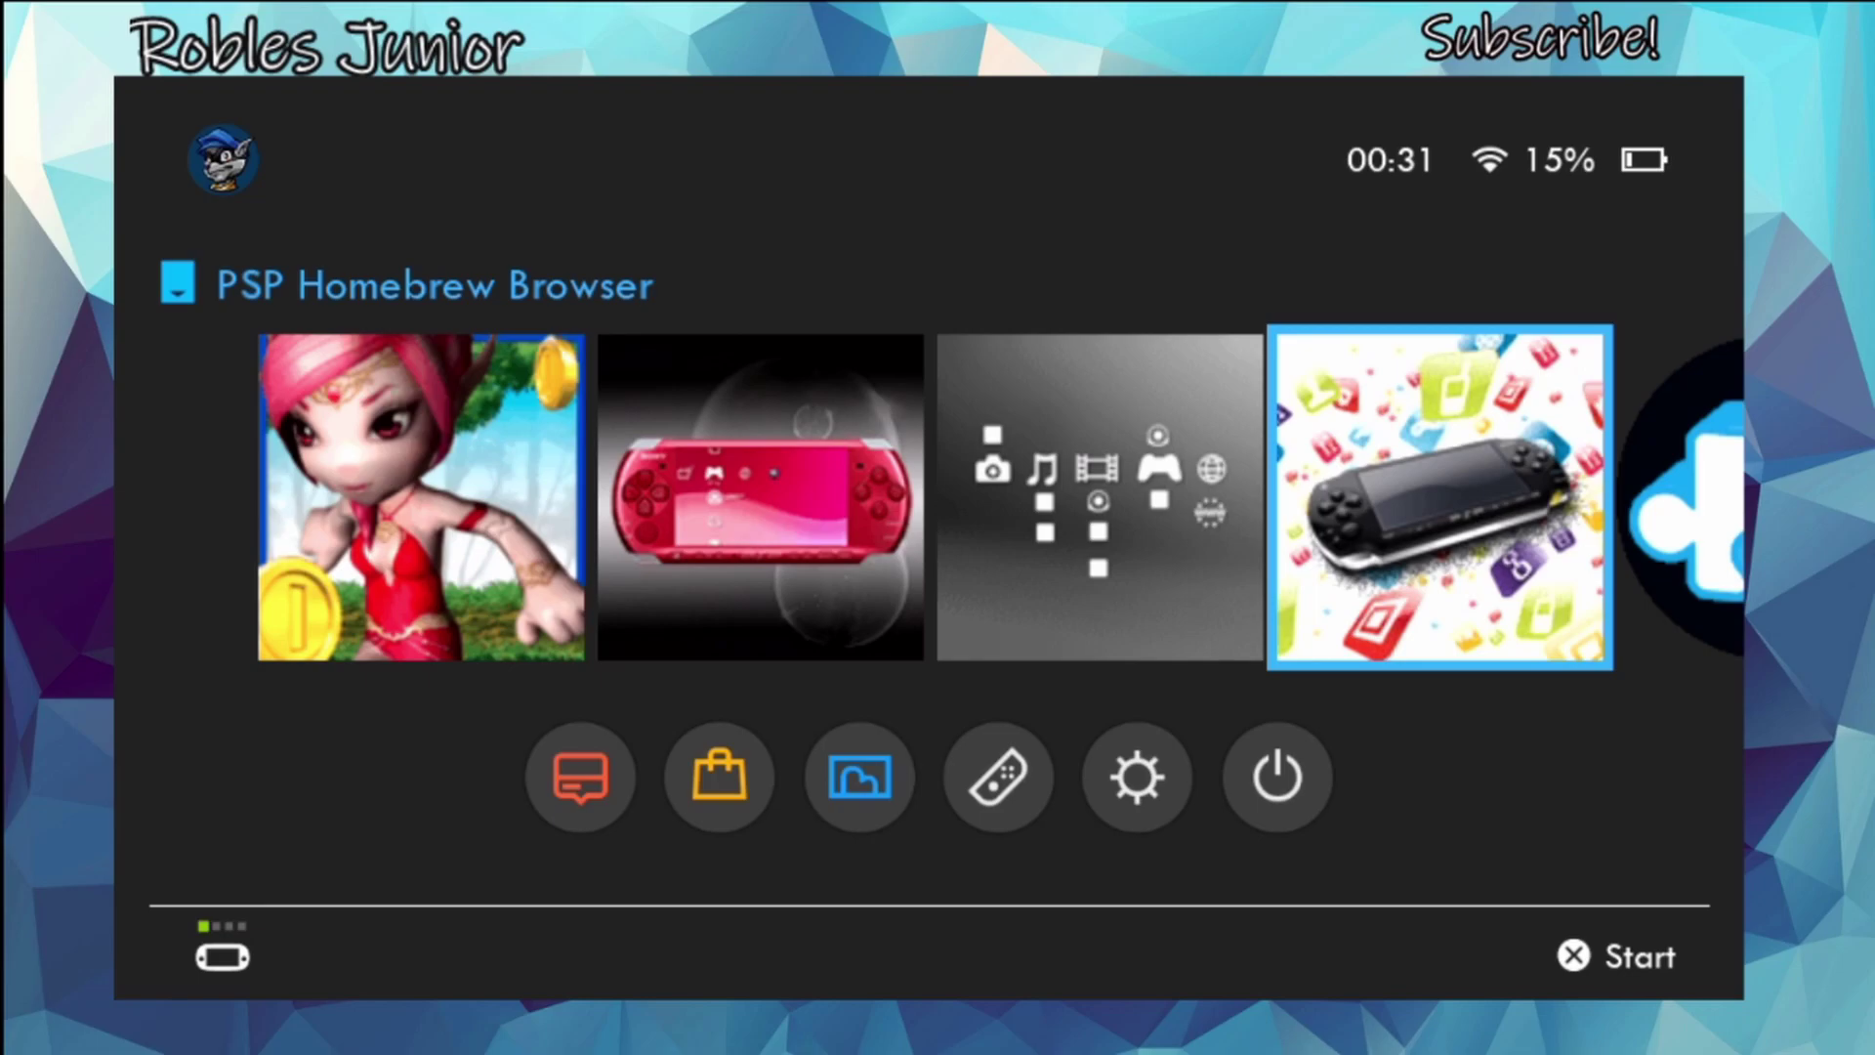
key(Right)
key(Right)
key(Right)
key(Right)
key(Right)
key(Right)
key(Right)
key(Right)
key(Right)
key(Right)
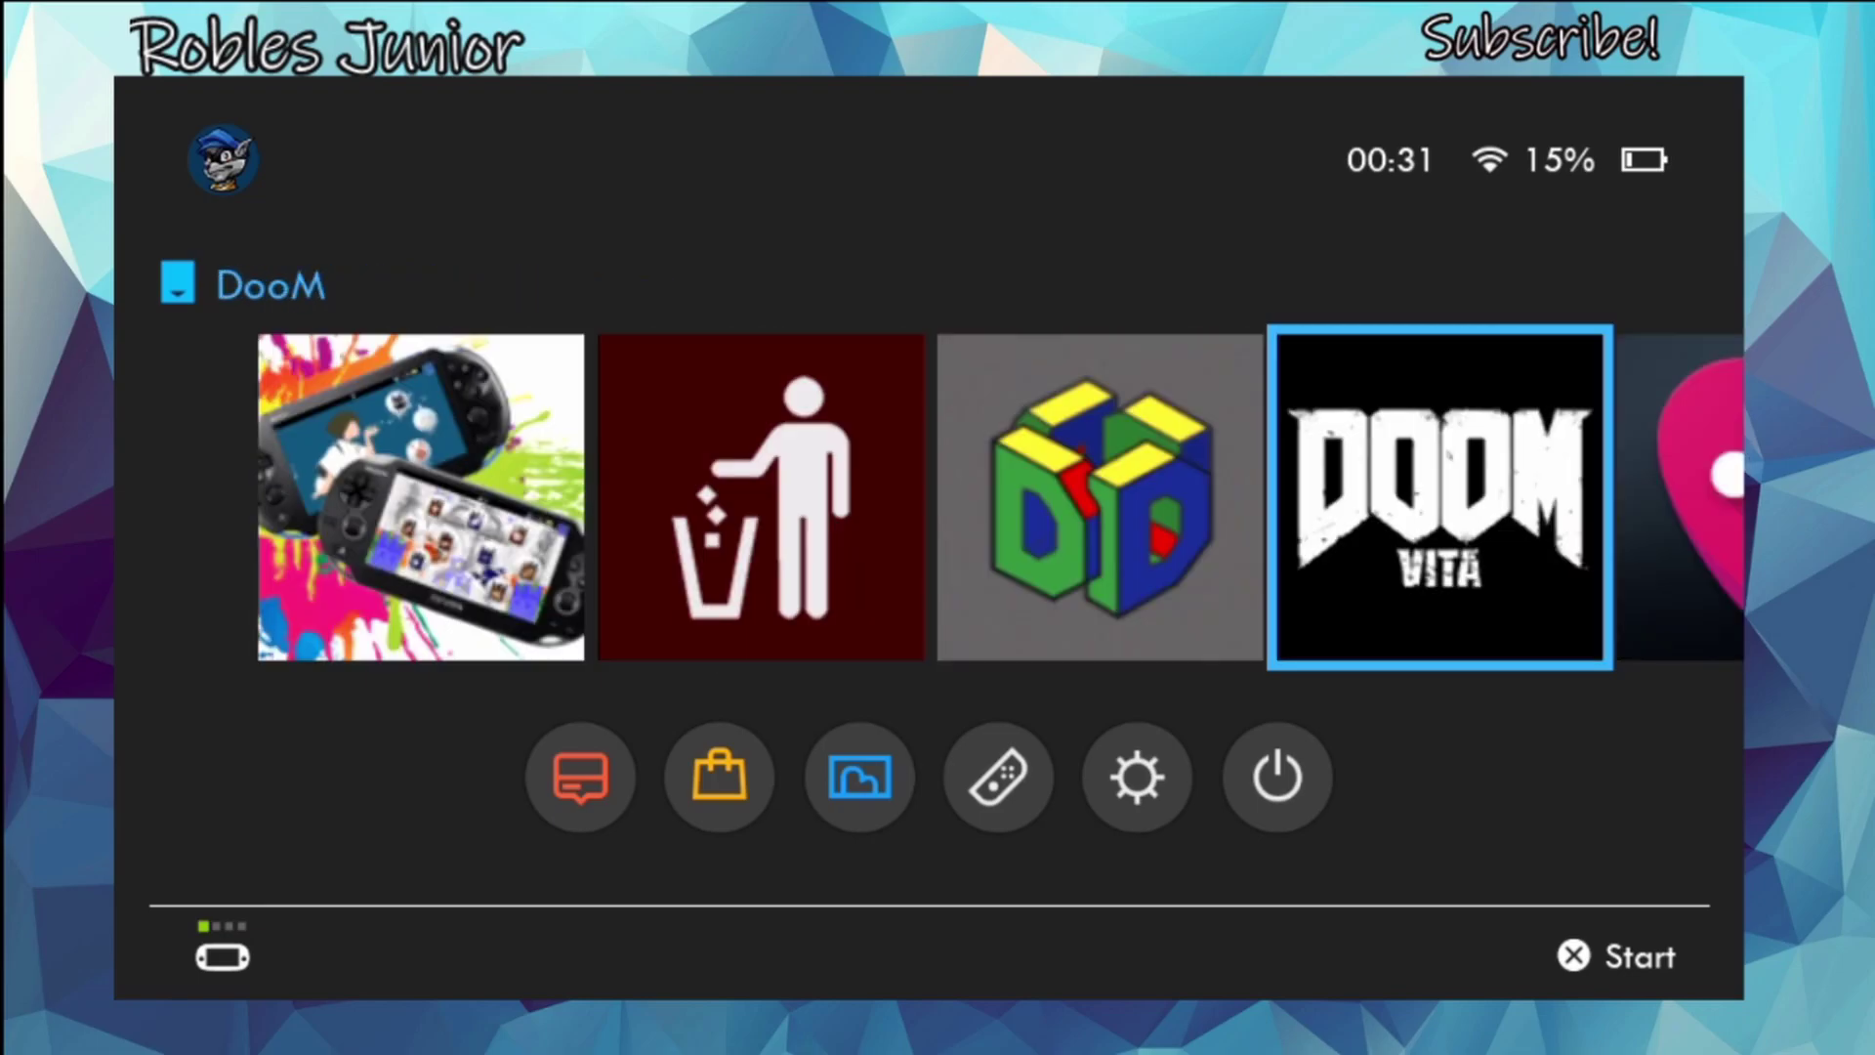
key(Right)
key(Right)
key(Right)
key(Right)
key(Right)
key(Right)
key(Right)
key(Right)
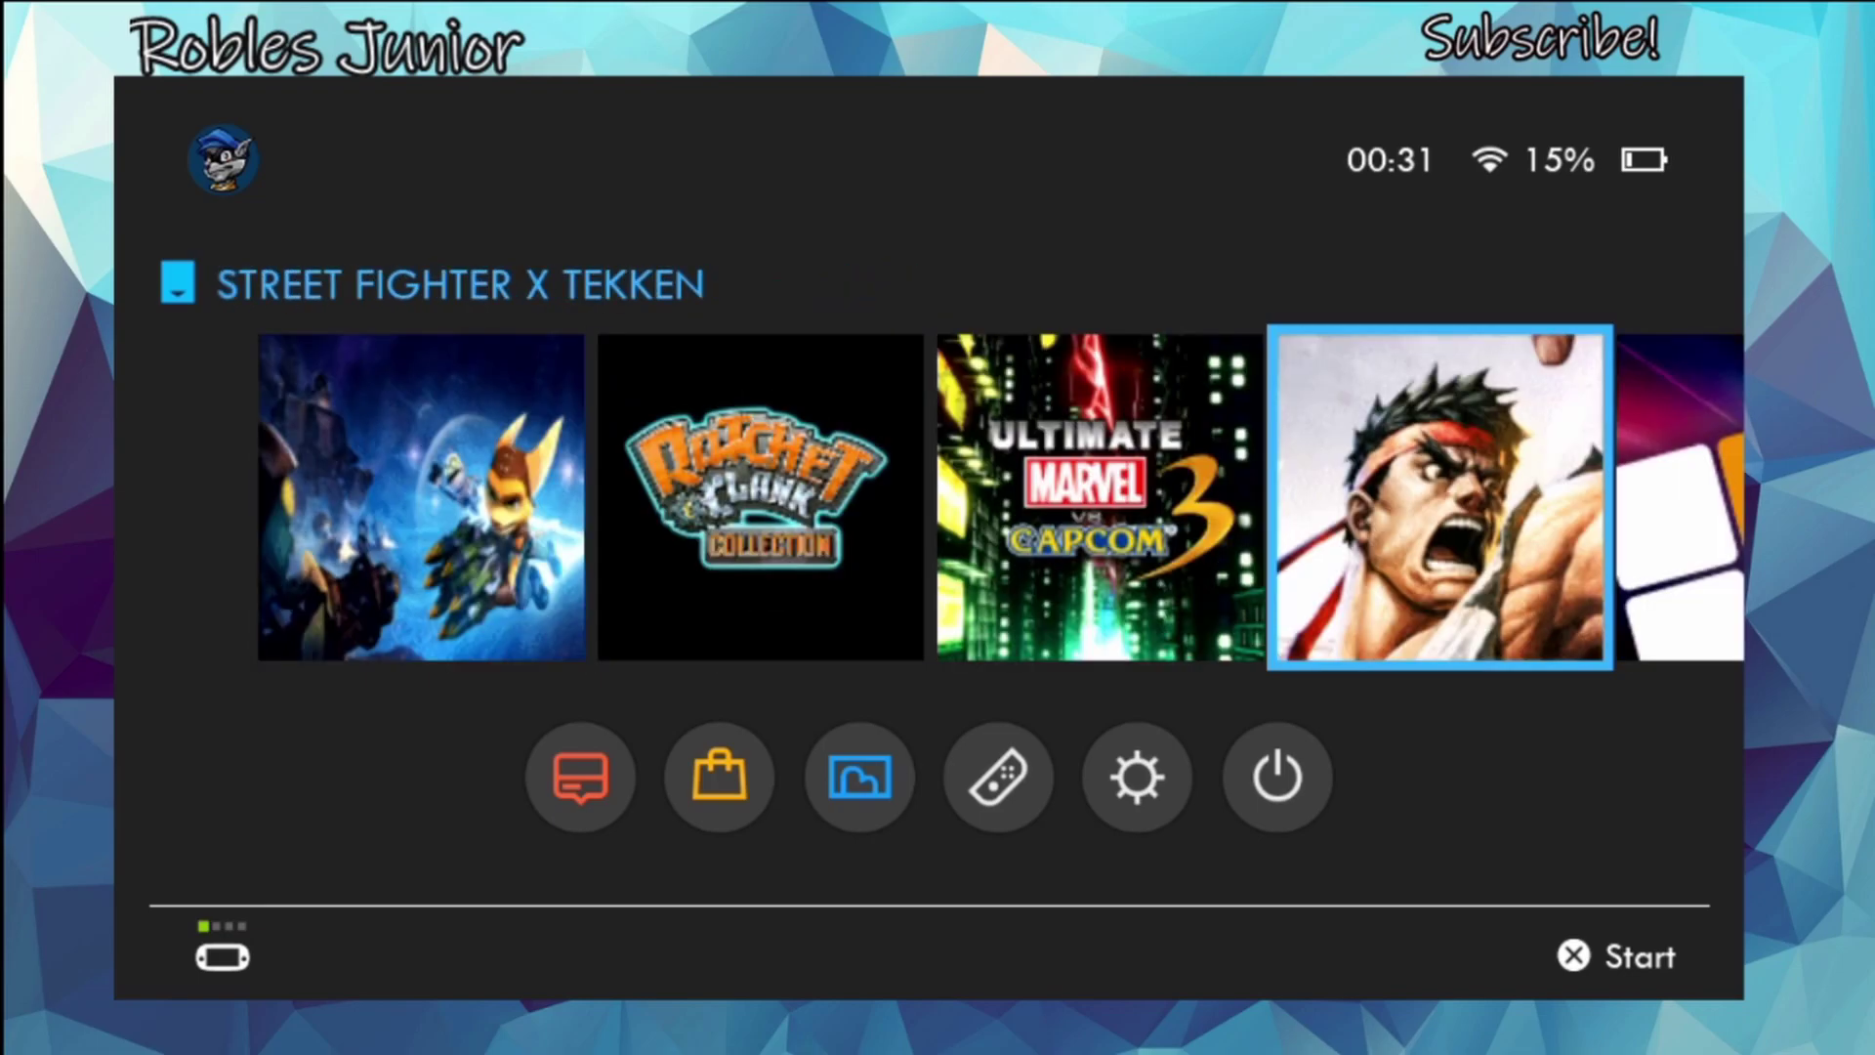
key(Down)
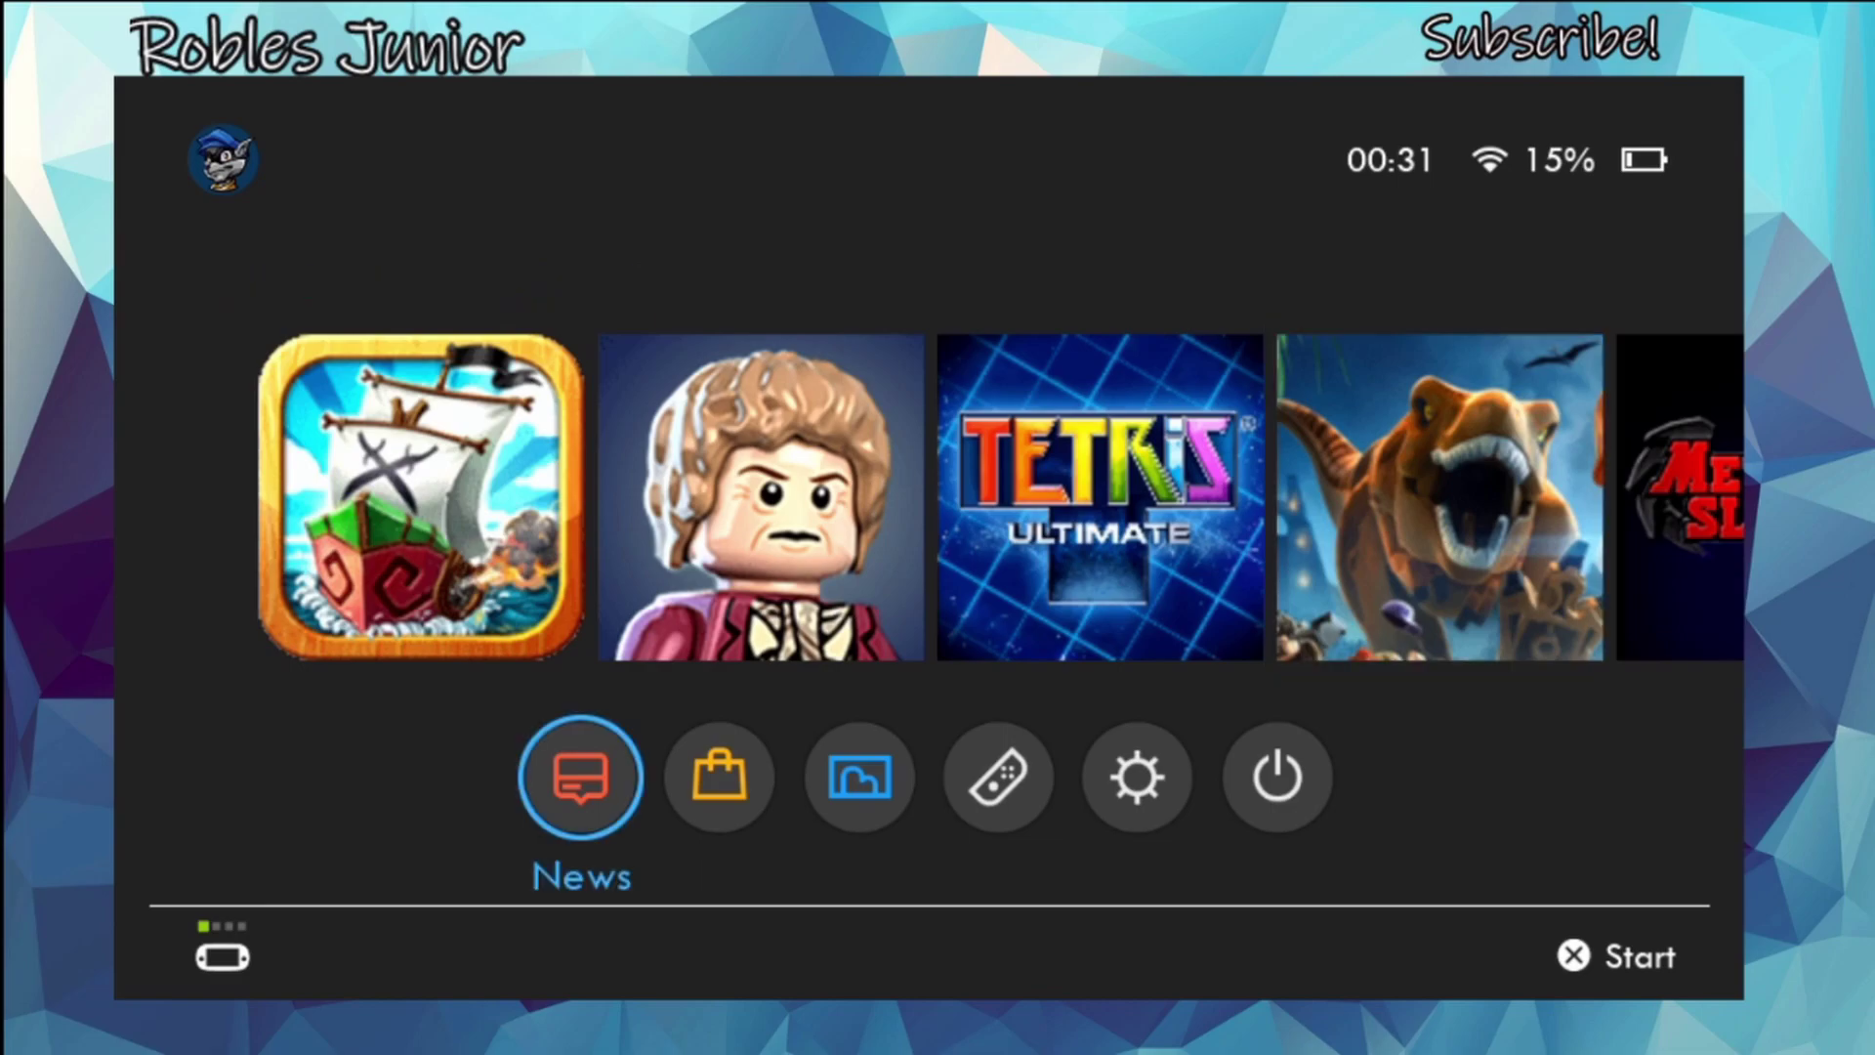
key(Up)
key(Right)
key(Right)
key(Right)
key(Right)
key(Right)
key(Right)
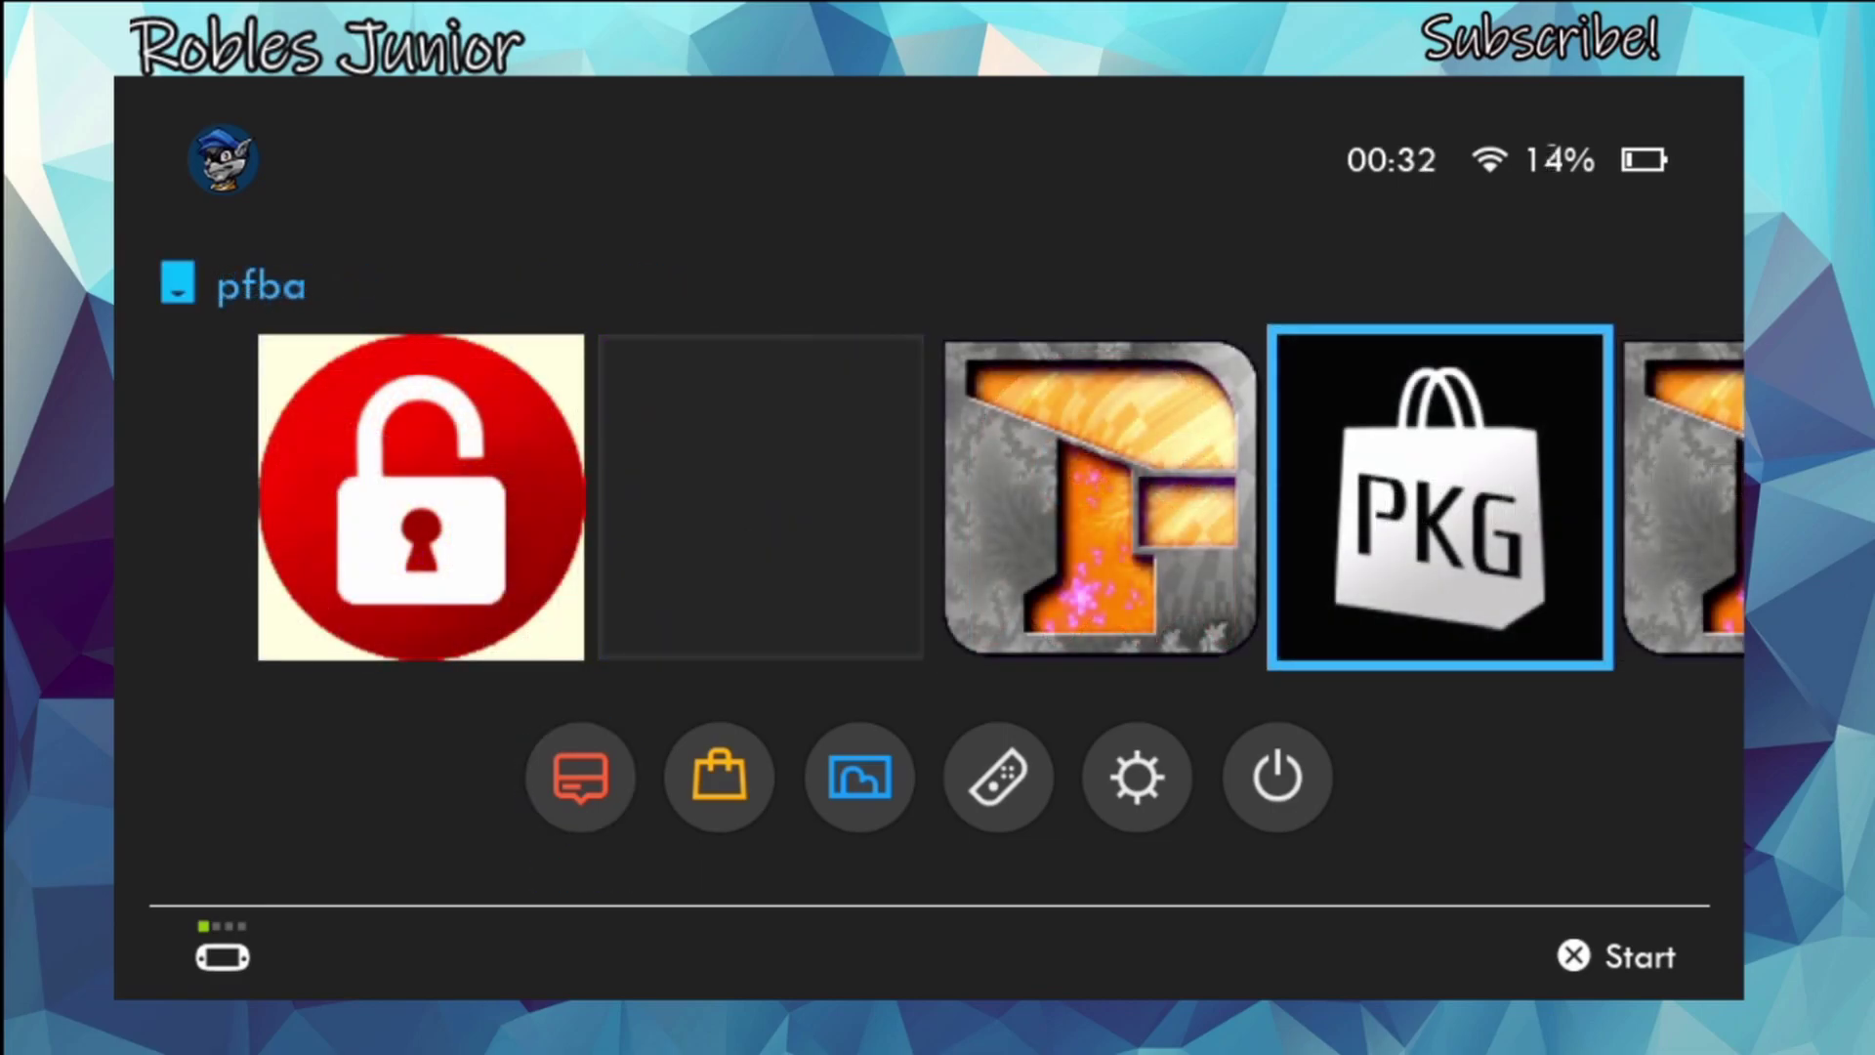
Close SwitchView and launch AutoPlugin II from the home screen.
key(Home)
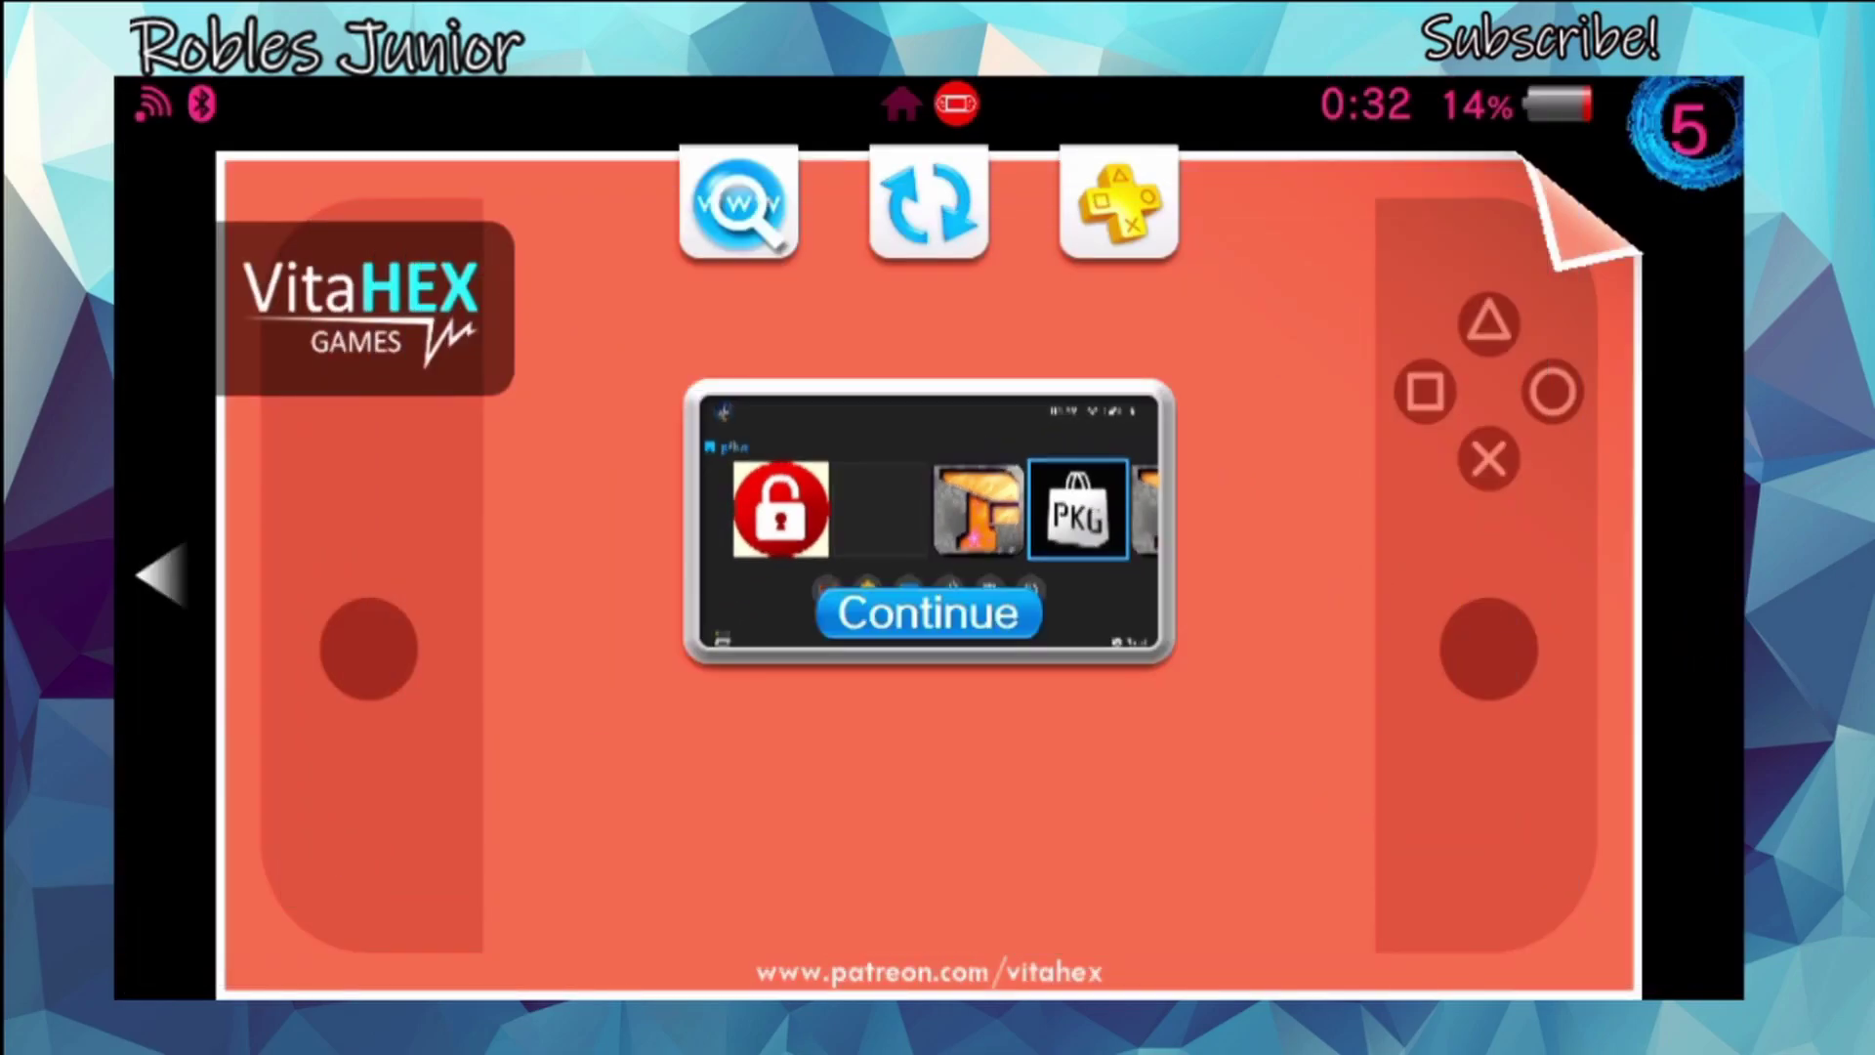
drag(1587, 219, 390, 879)
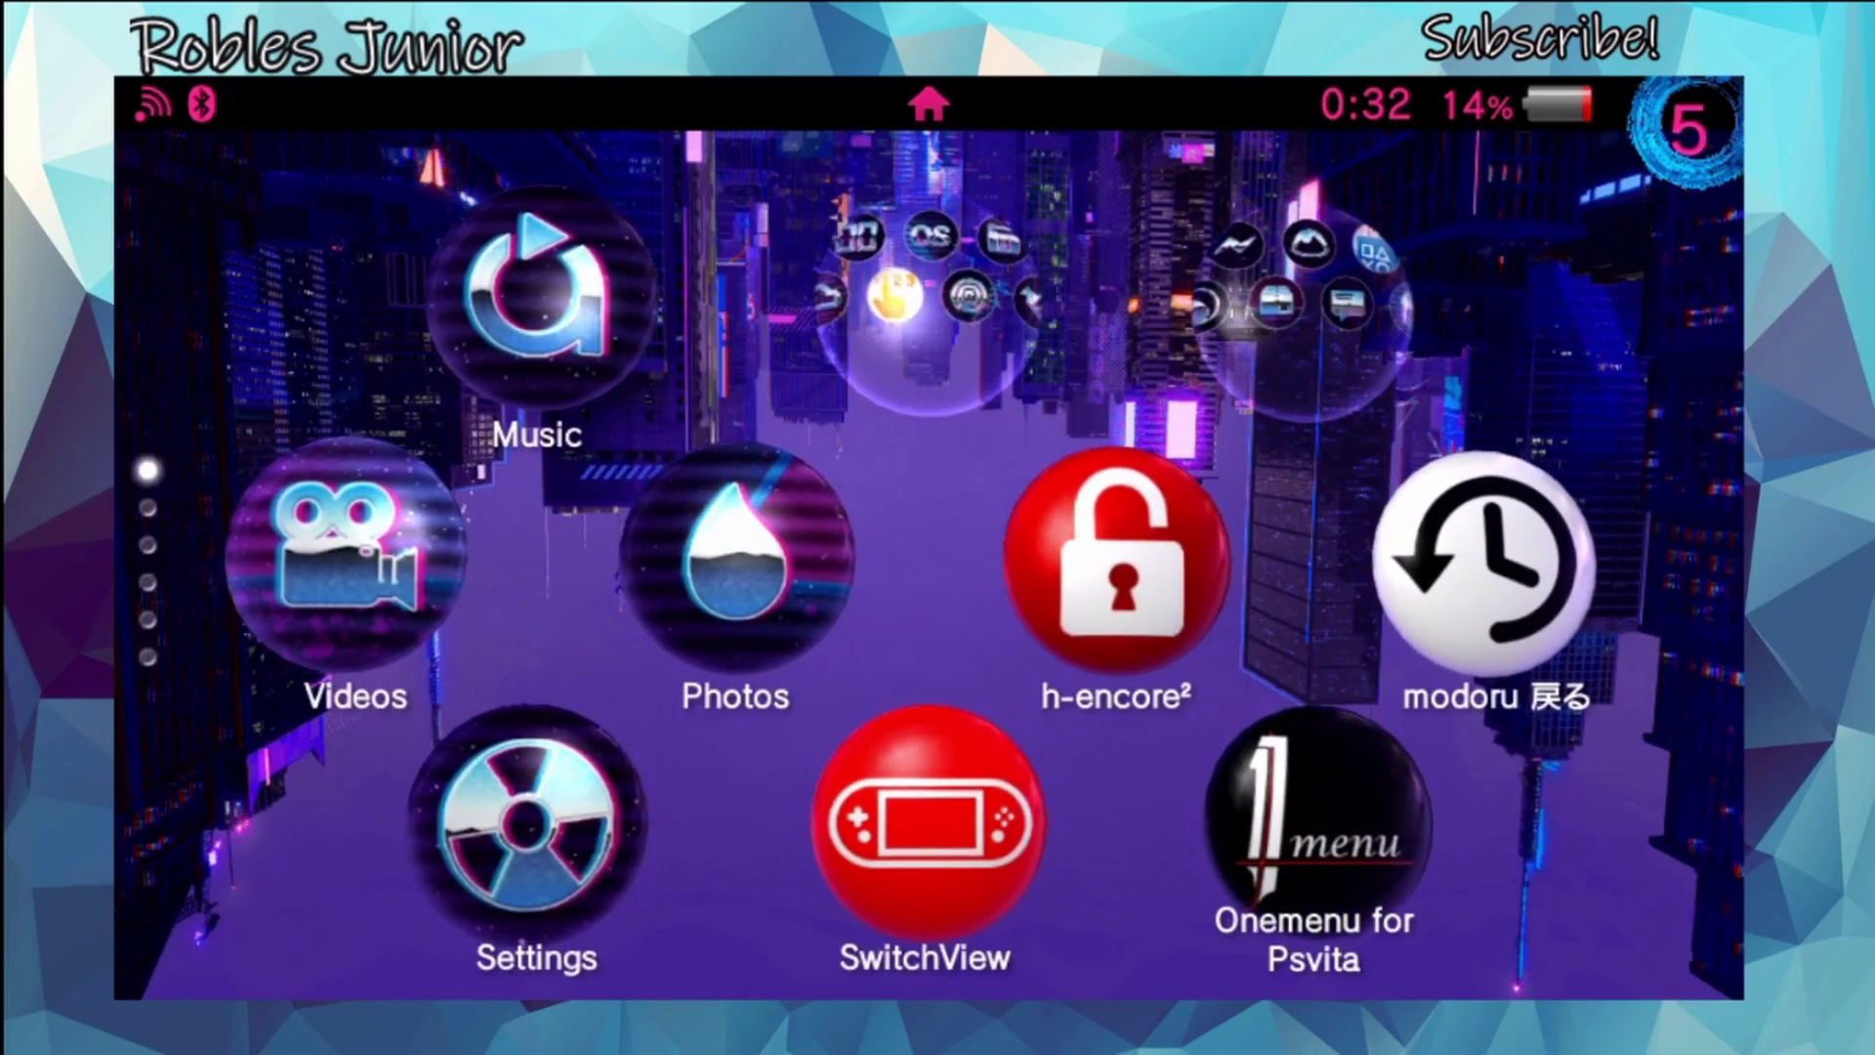
scroll(929, 565, down, 5)
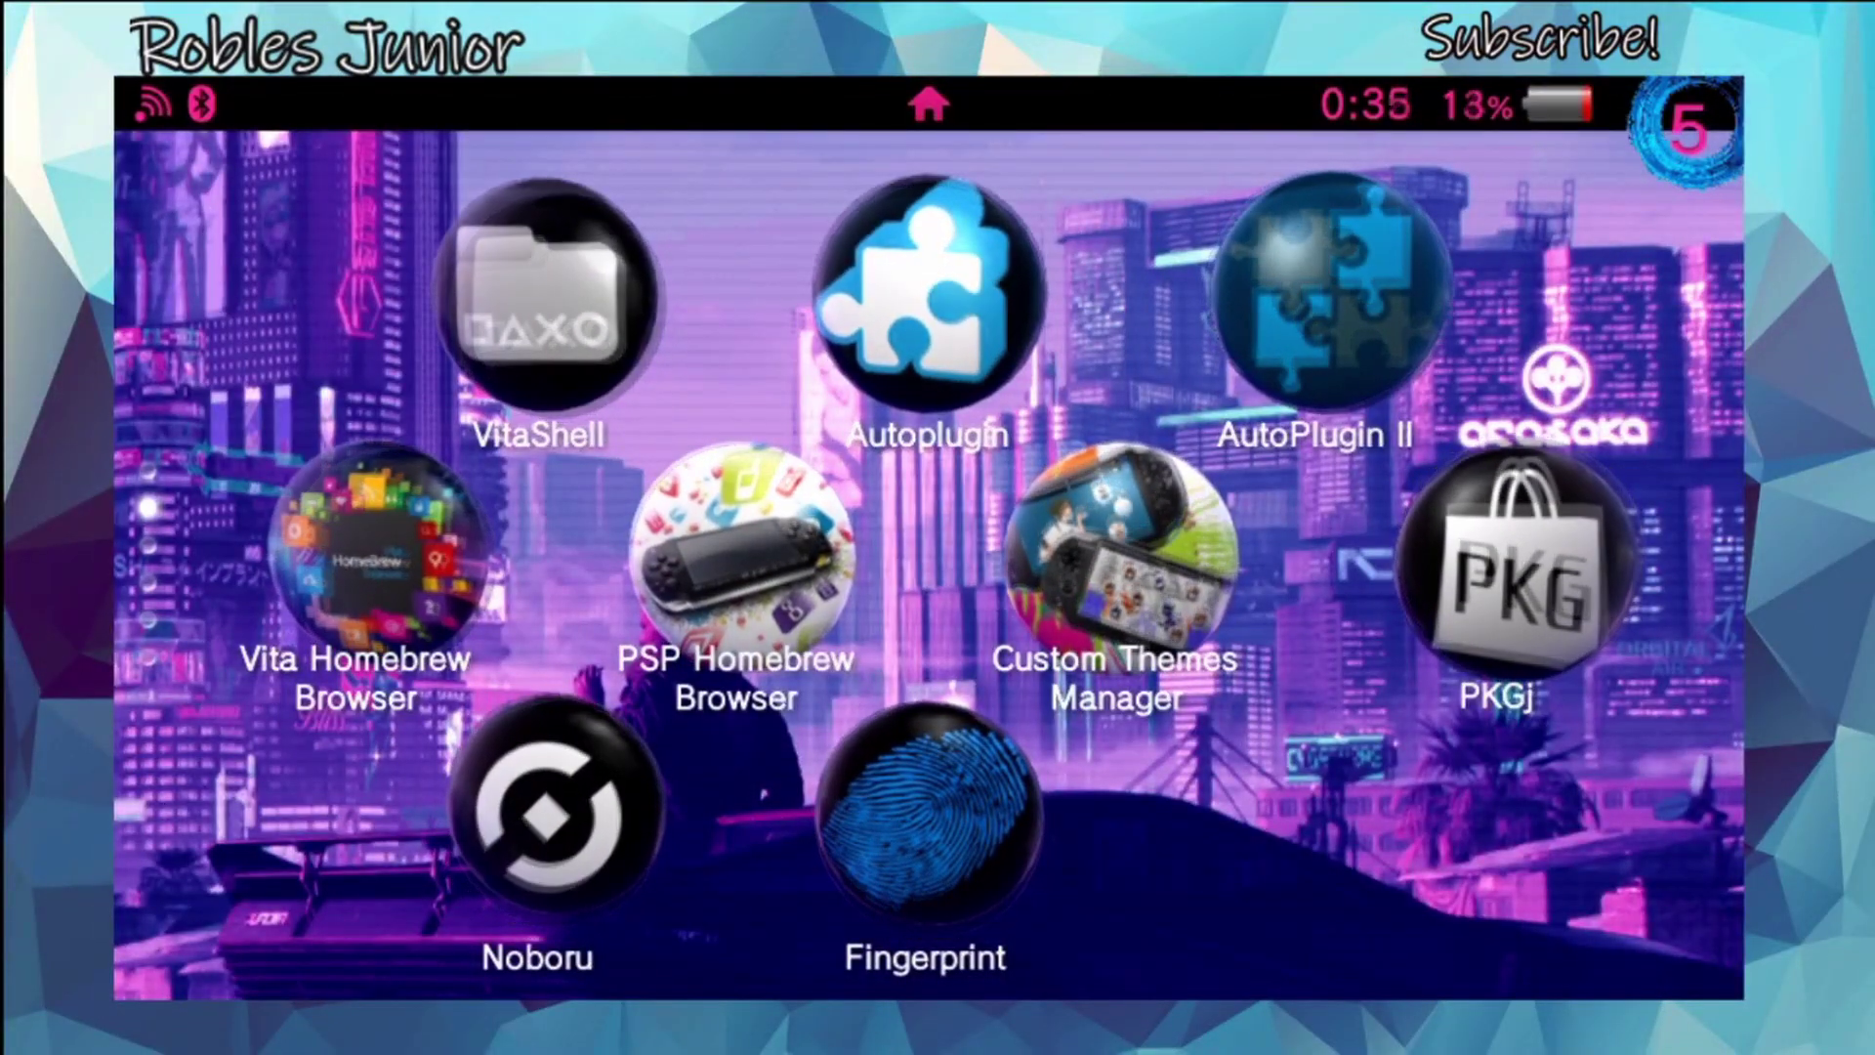
click(1329, 293)
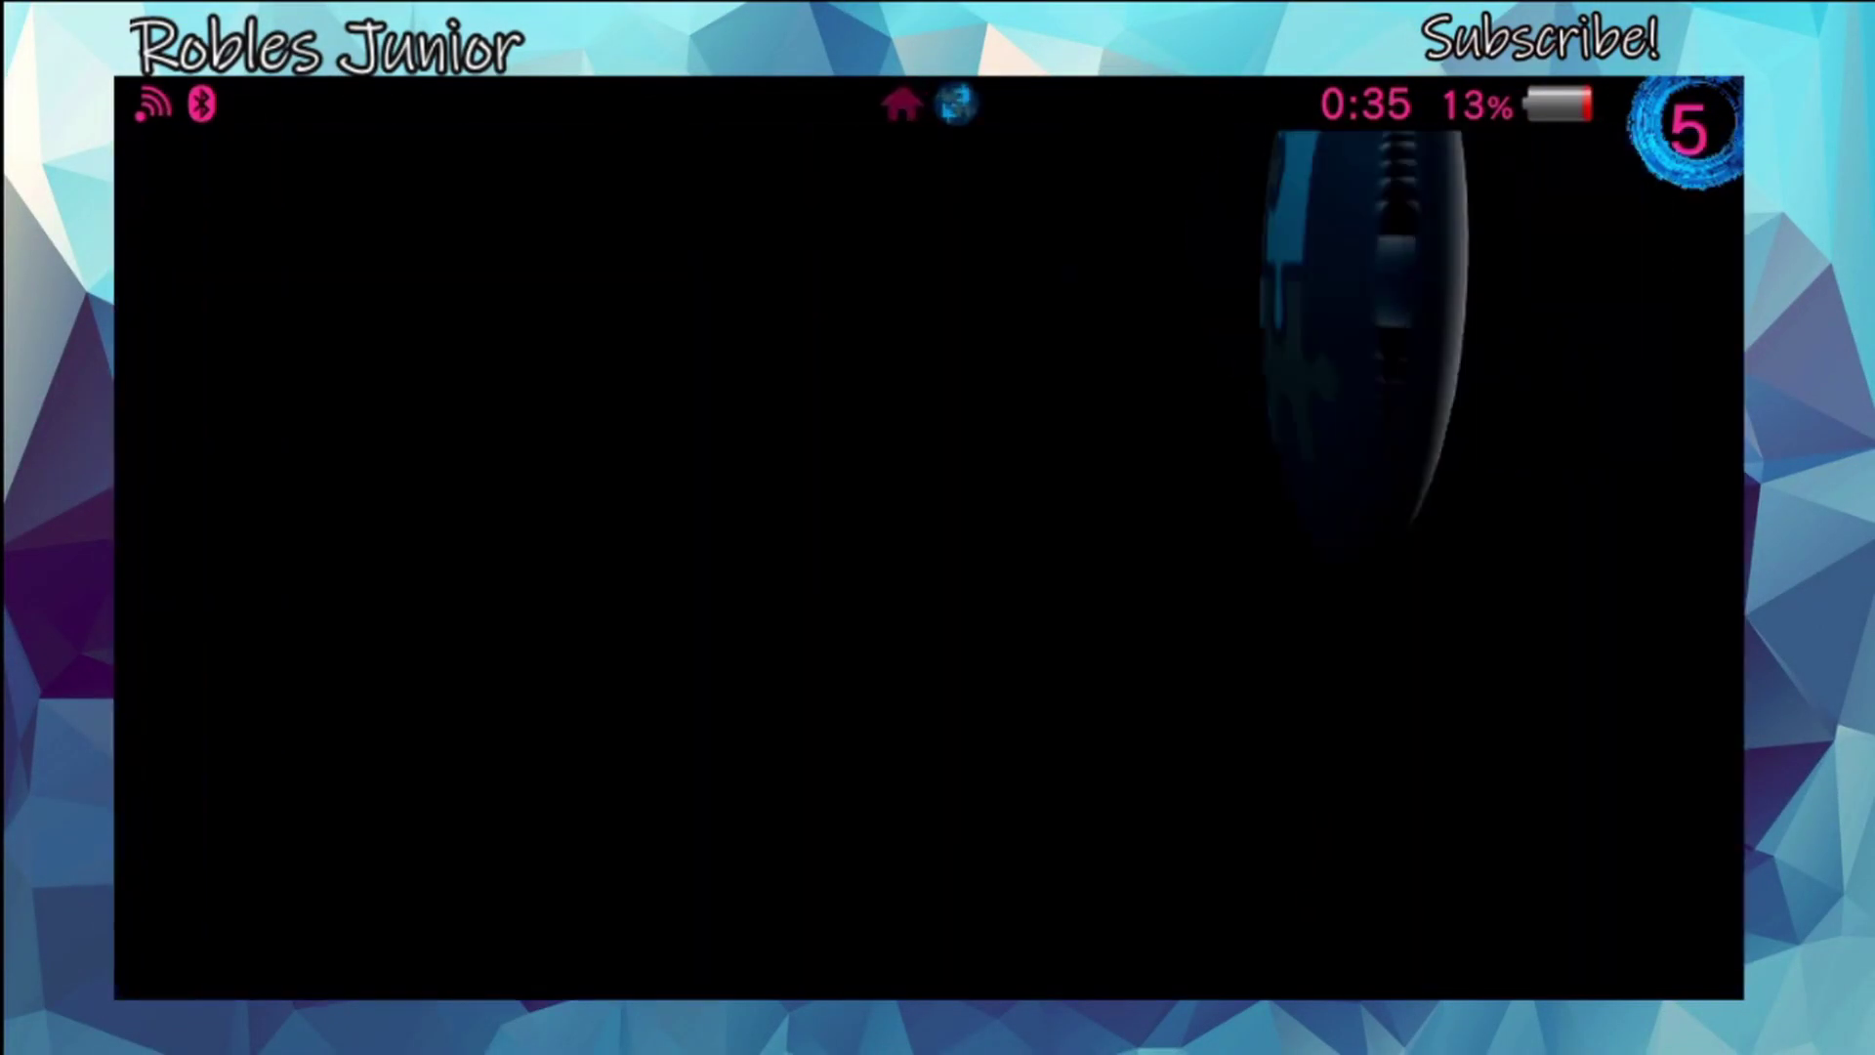
click(1336, 640)
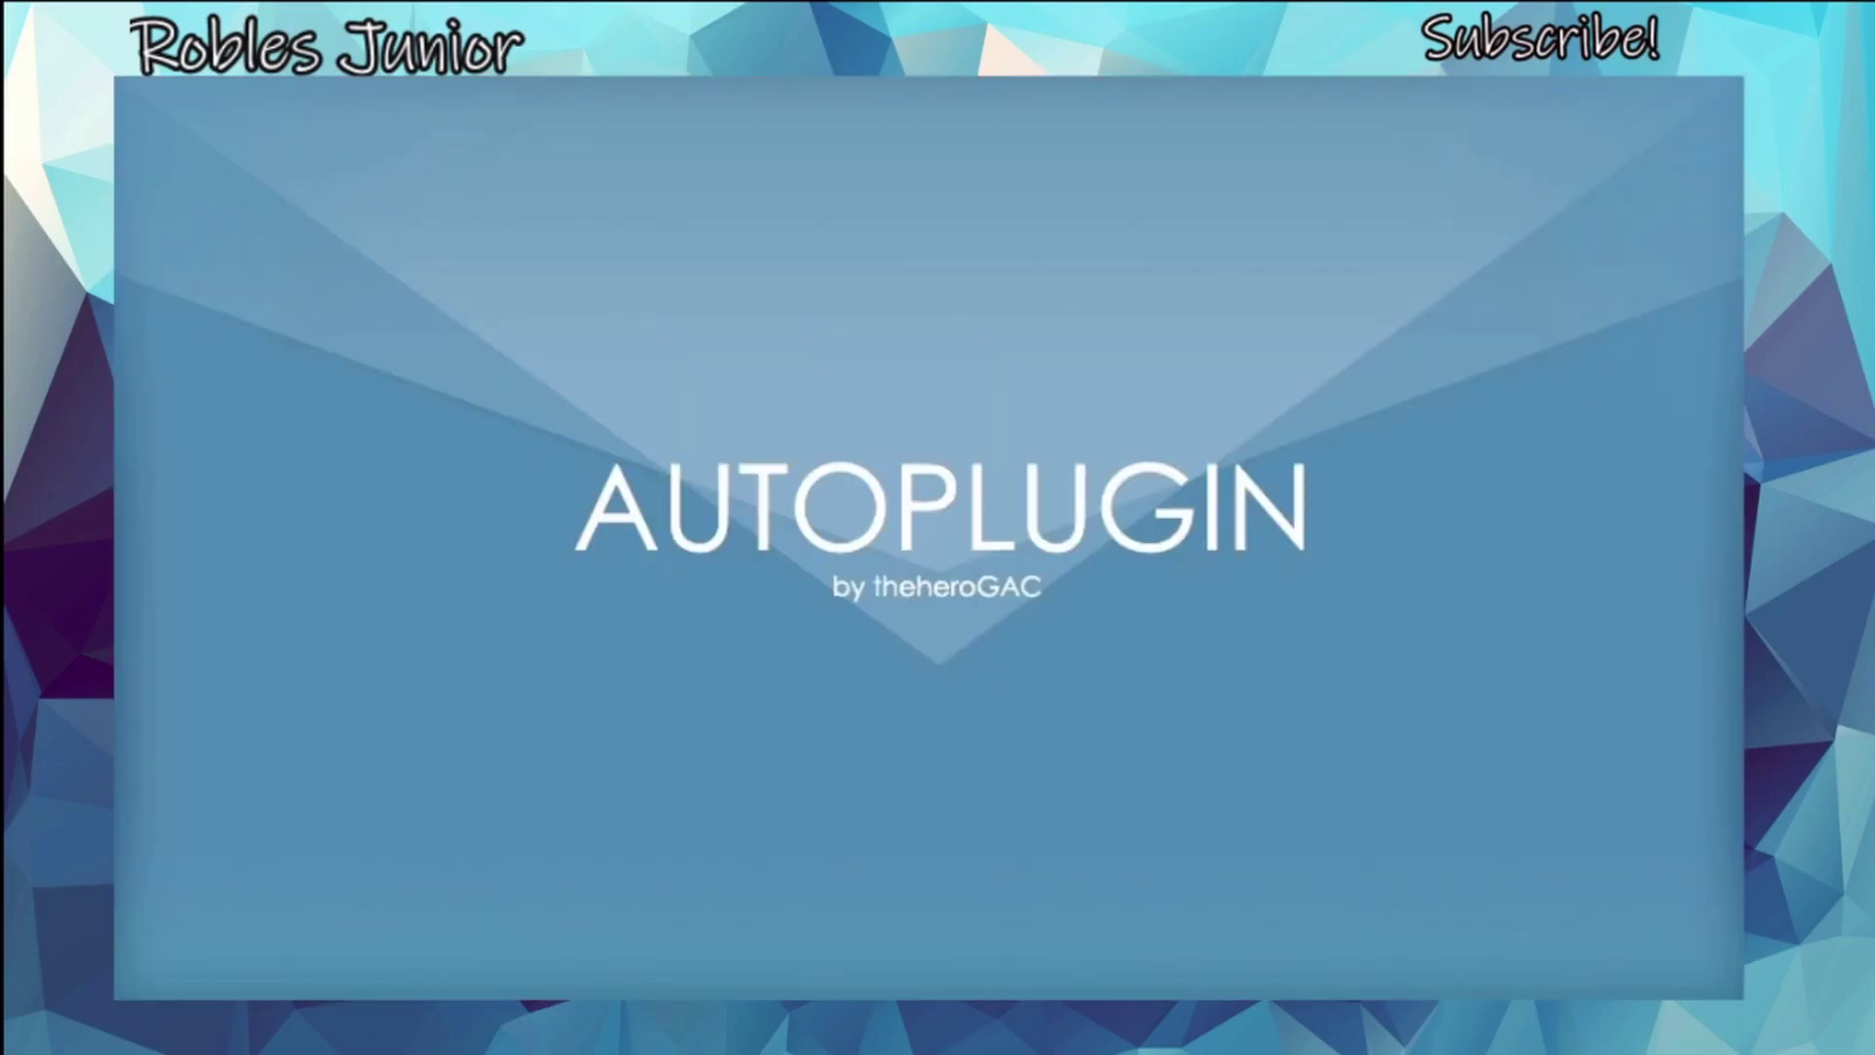
Open the list for uninstalling Vita plugins and select ur0:/tai/autoboot.suprx in the *main section.
key(Return)
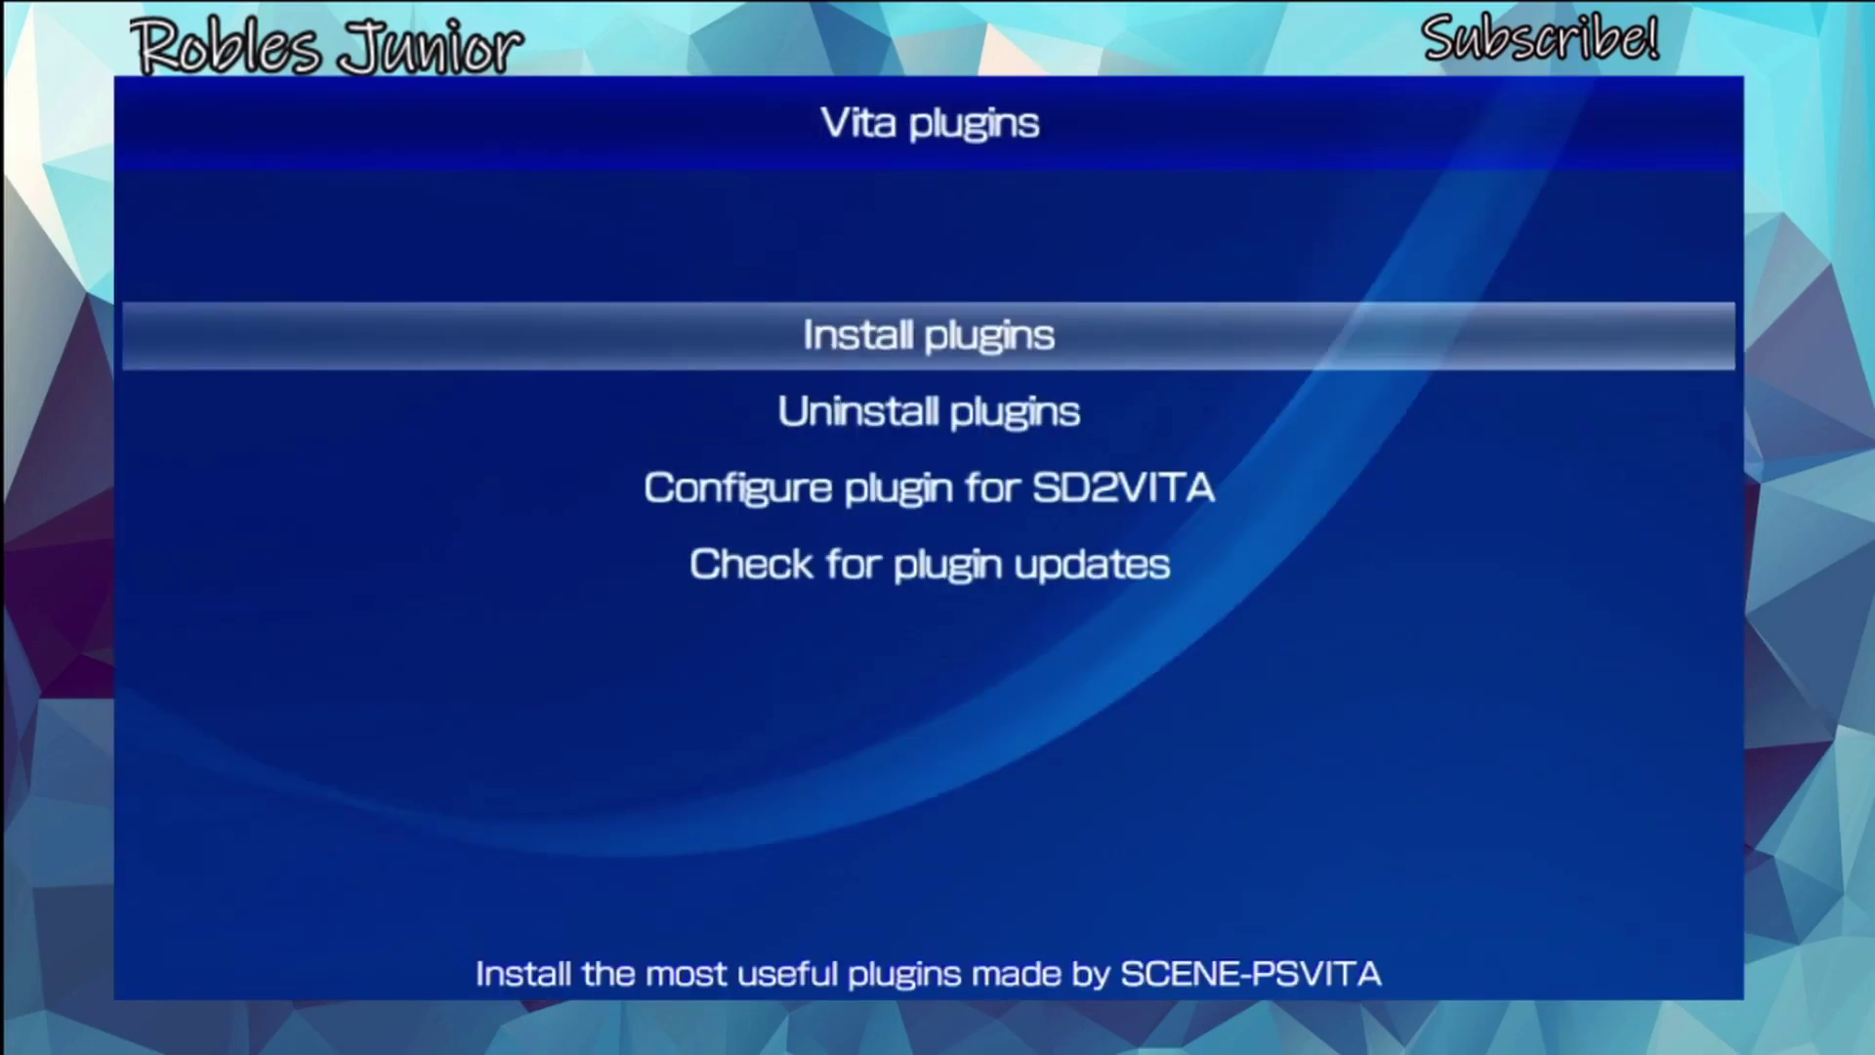
key(Down)
key(Return)
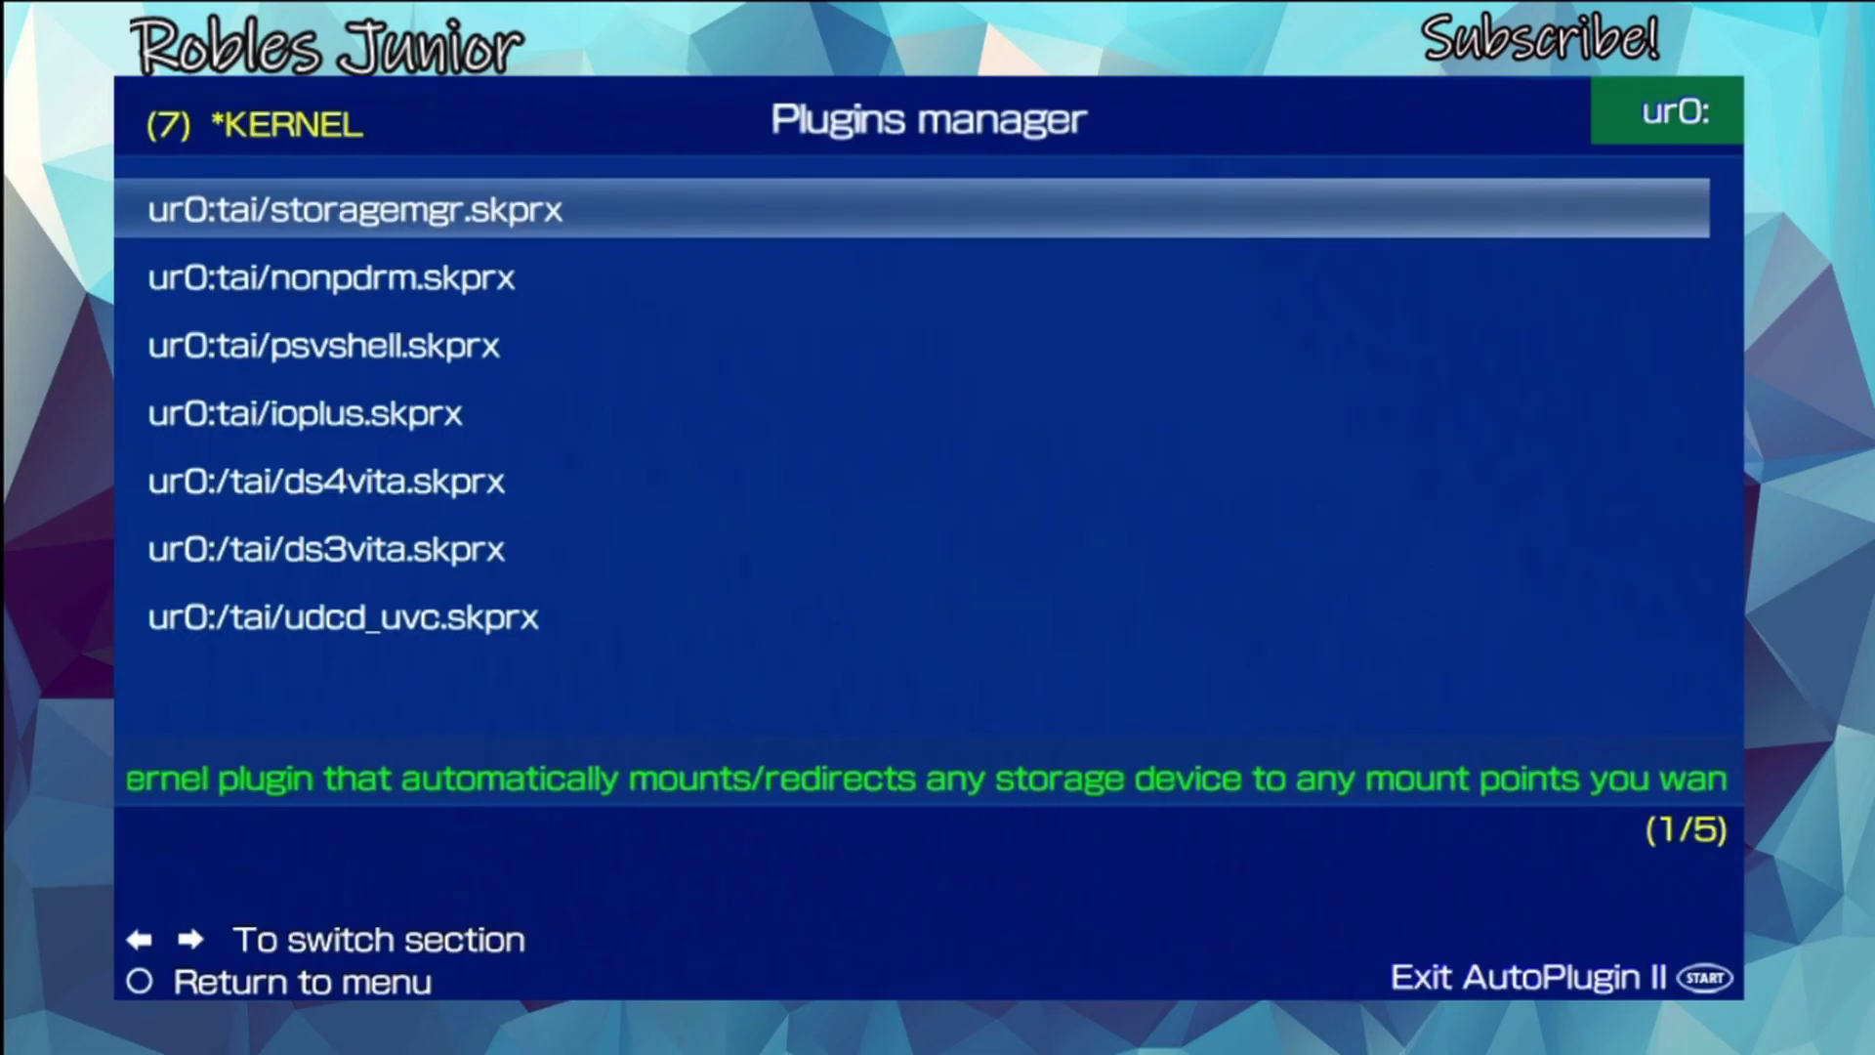
key(Right)
key(Left)
key(Right)
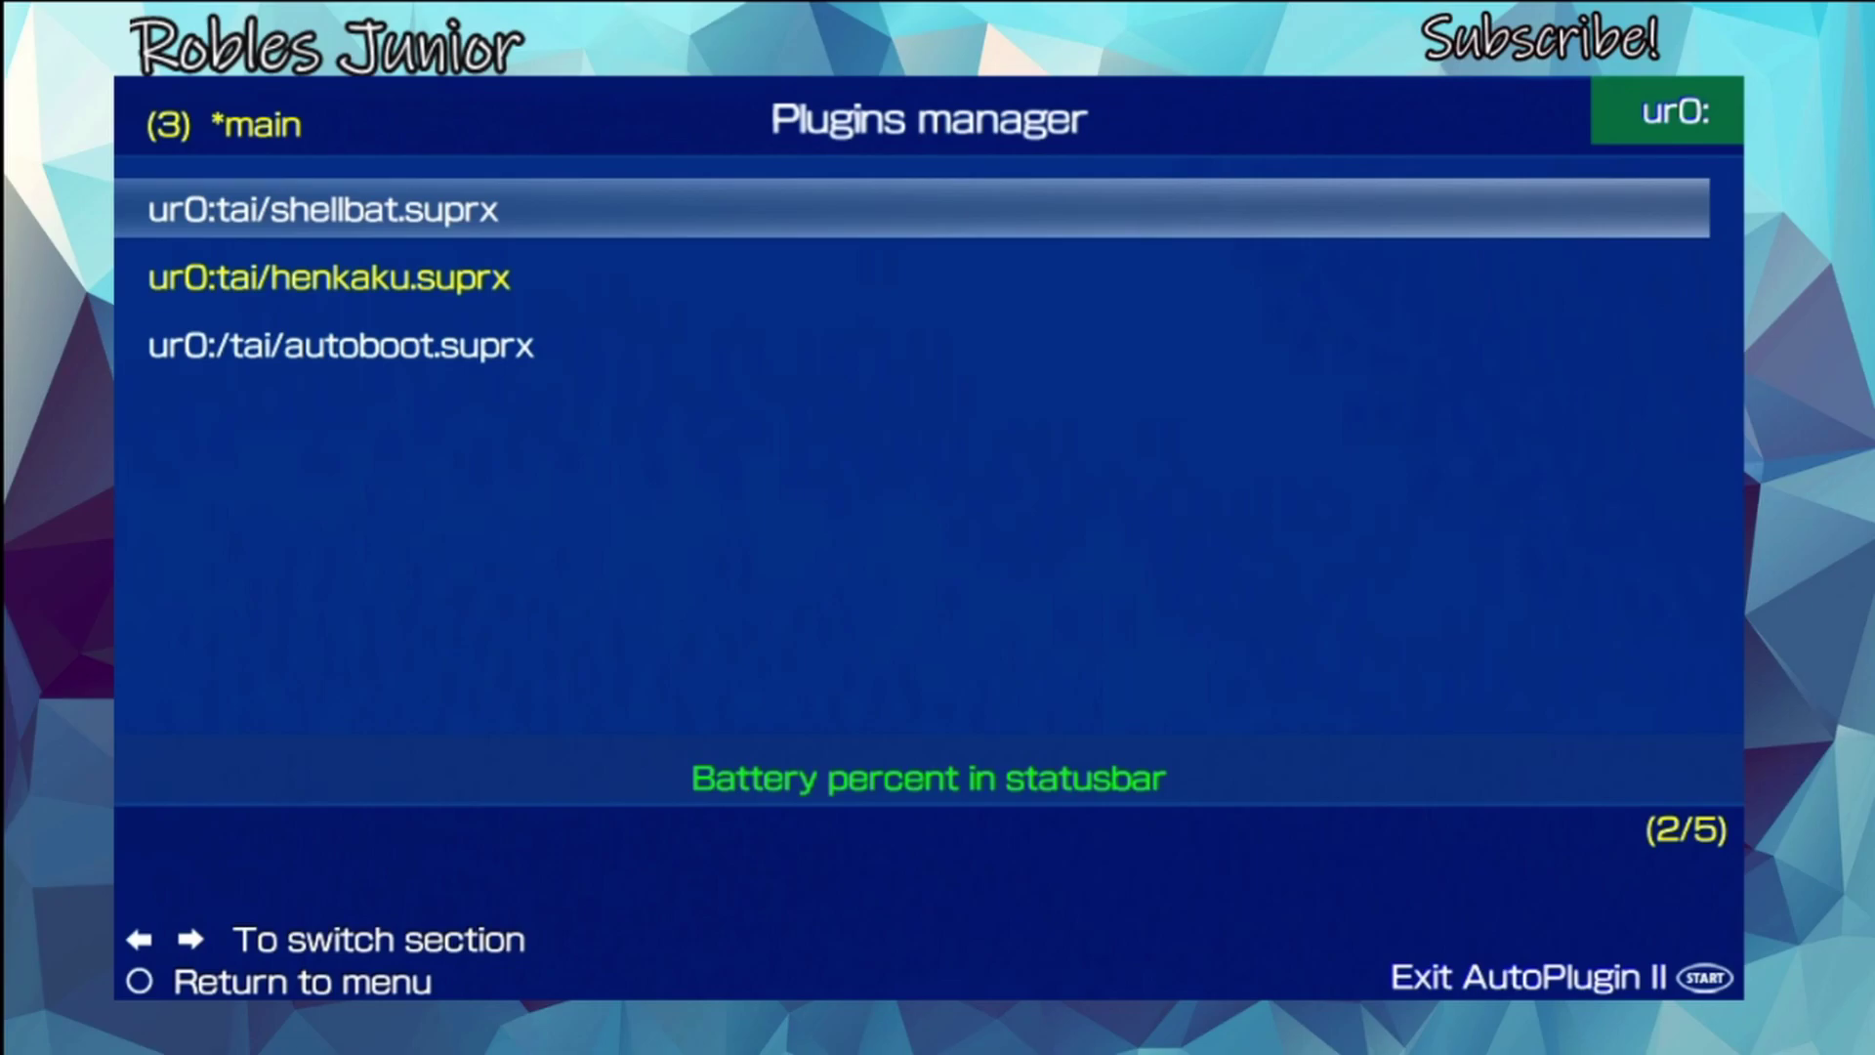
key(Down)
key(Down)
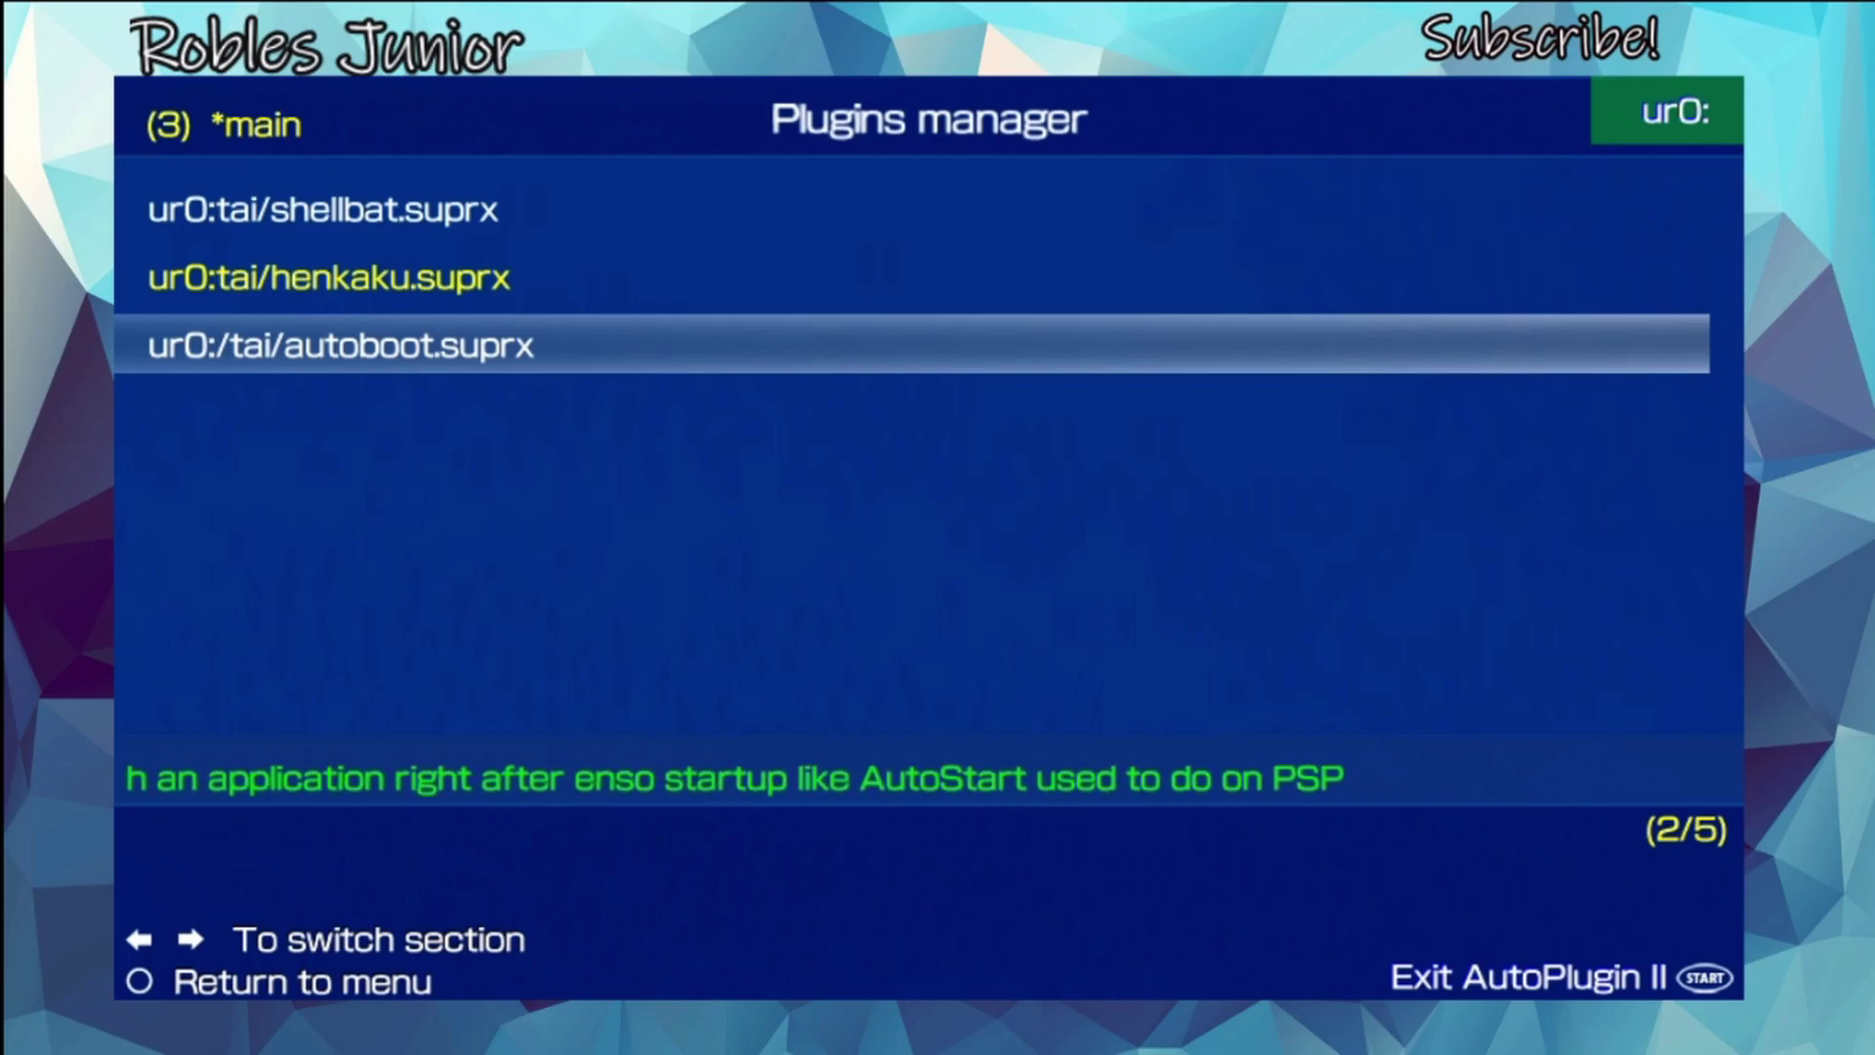
Close AutoPlugin II and start VitaShell from the home screen.
key(Home)
drag(1584, 210, 410, 879)
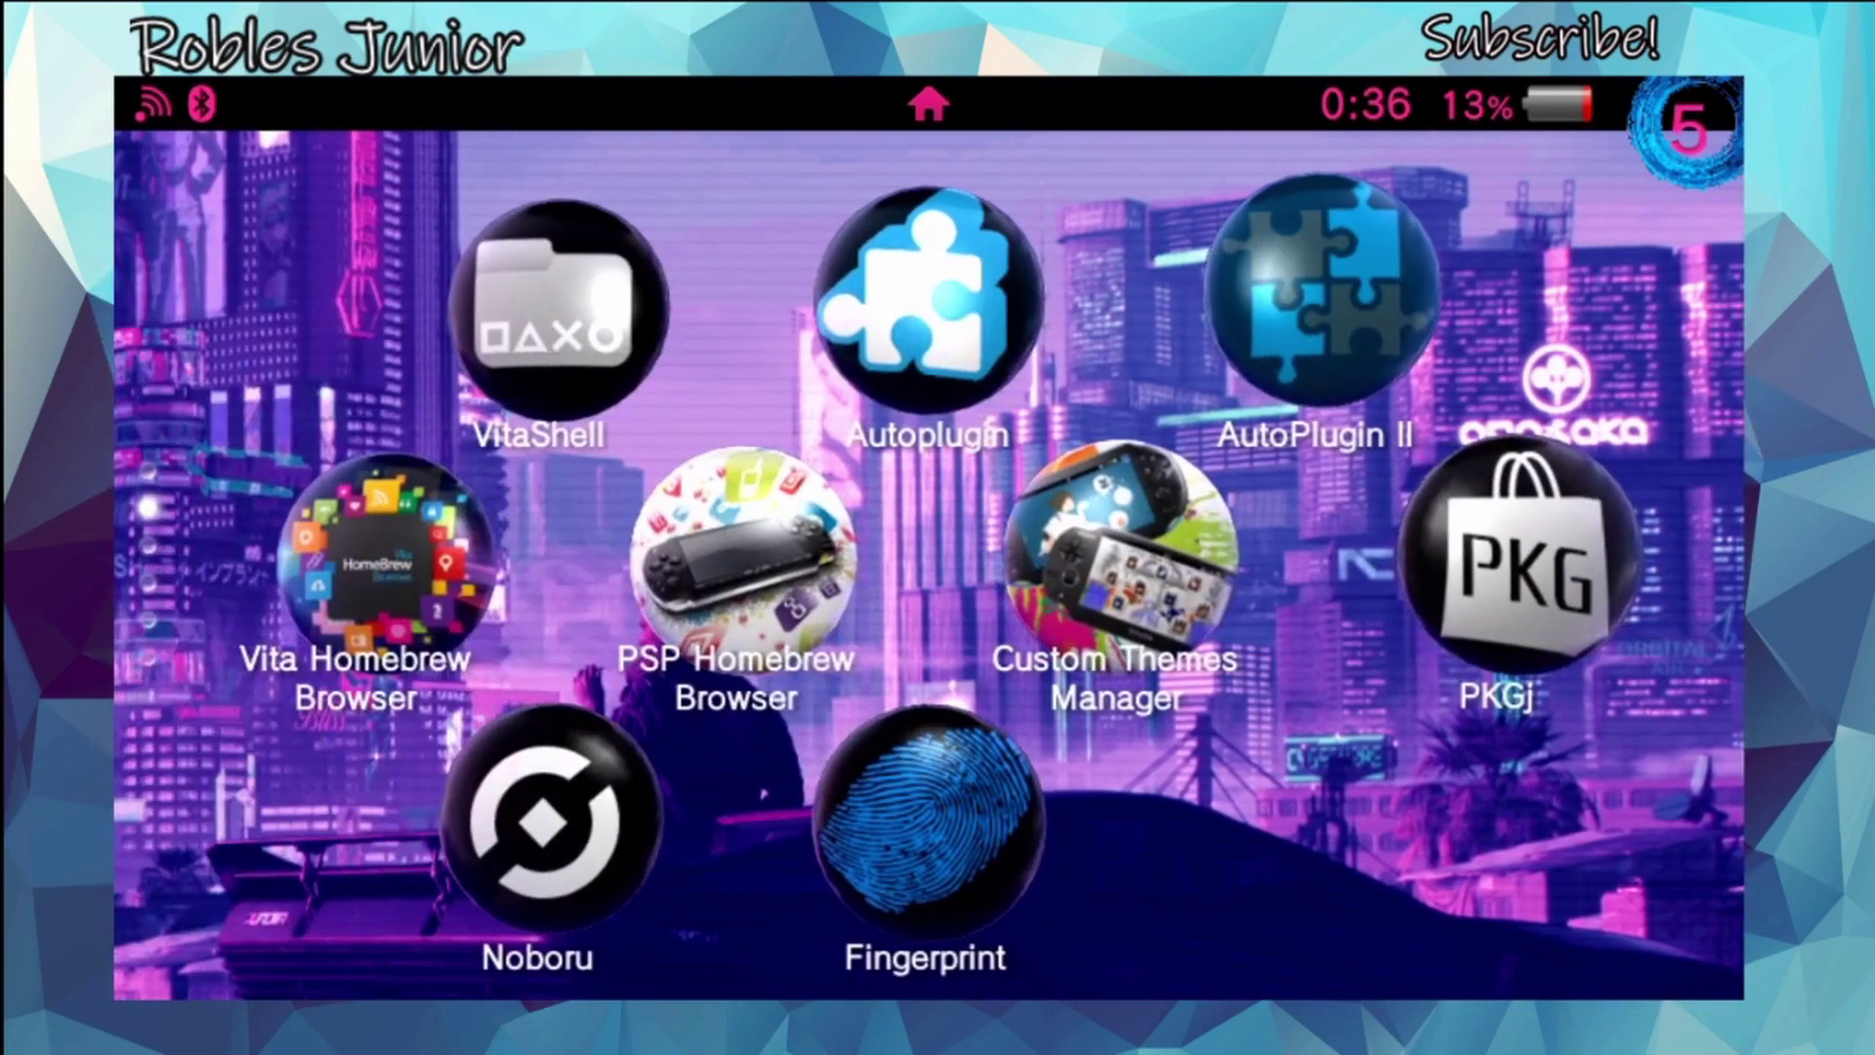
click(565, 293)
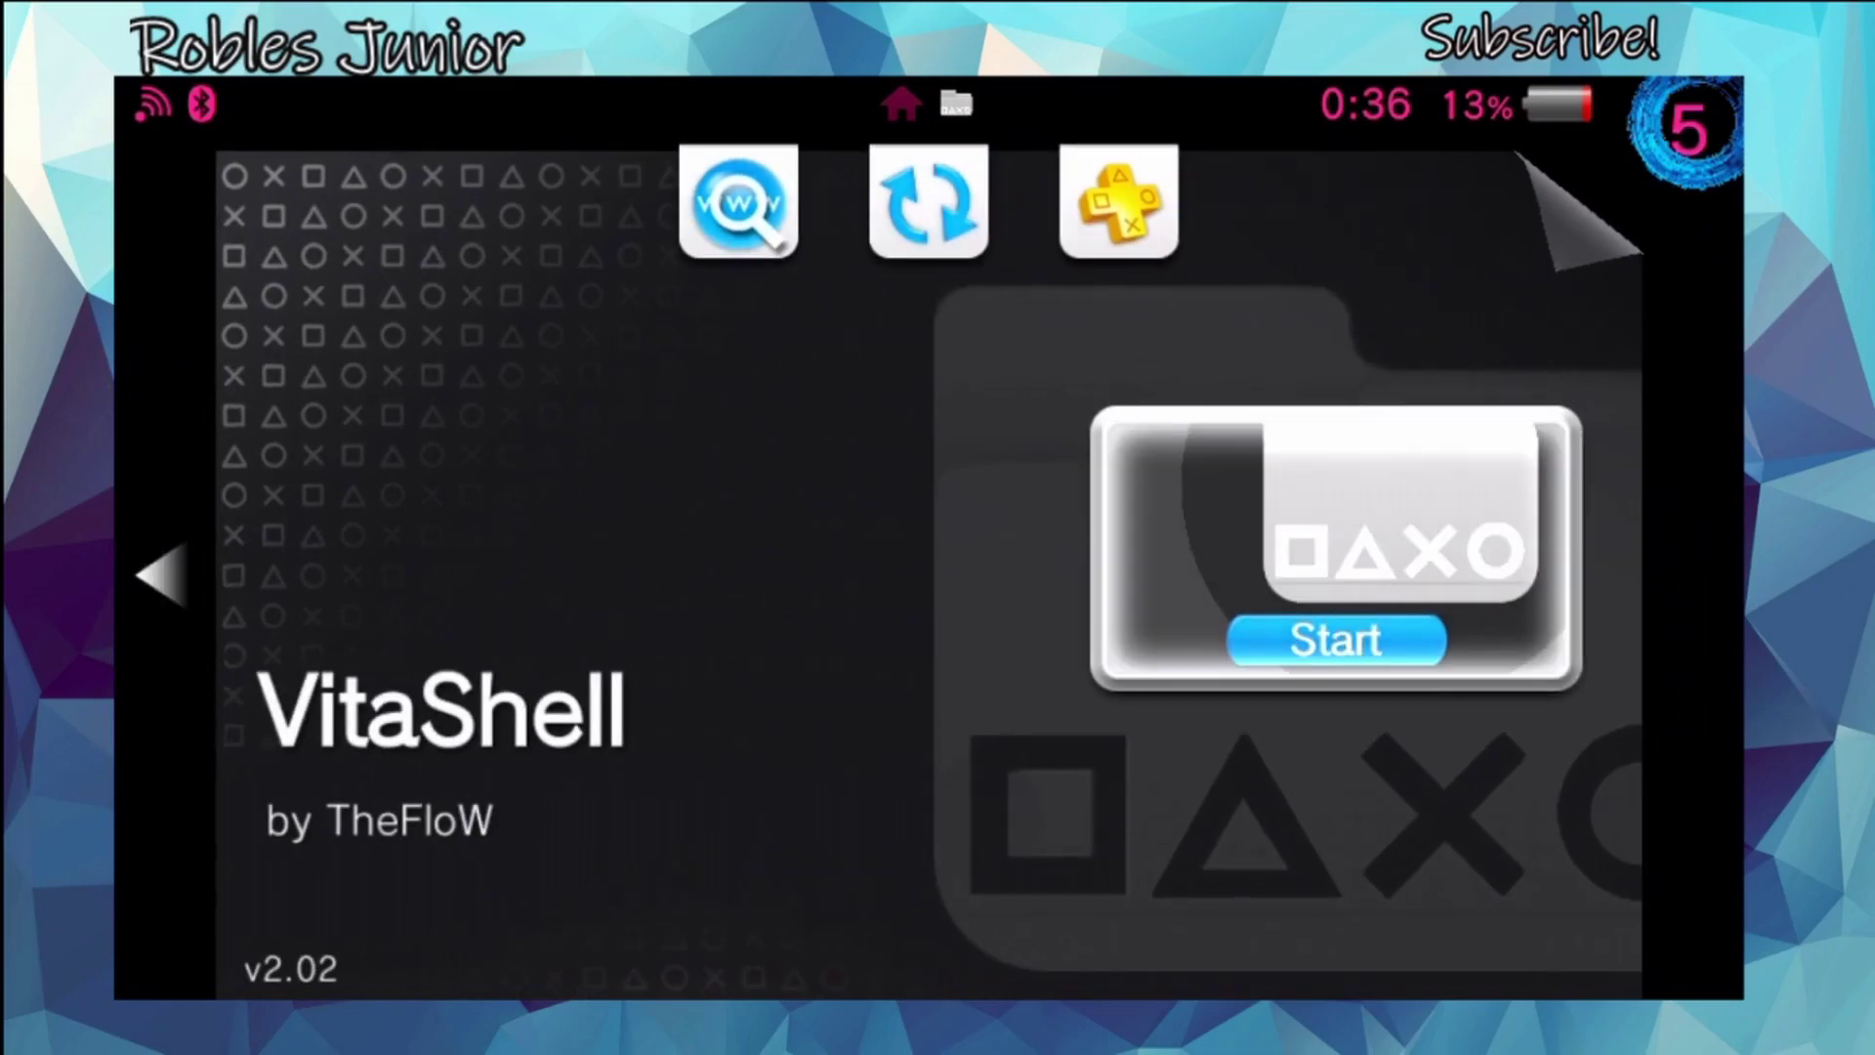
key(Return)
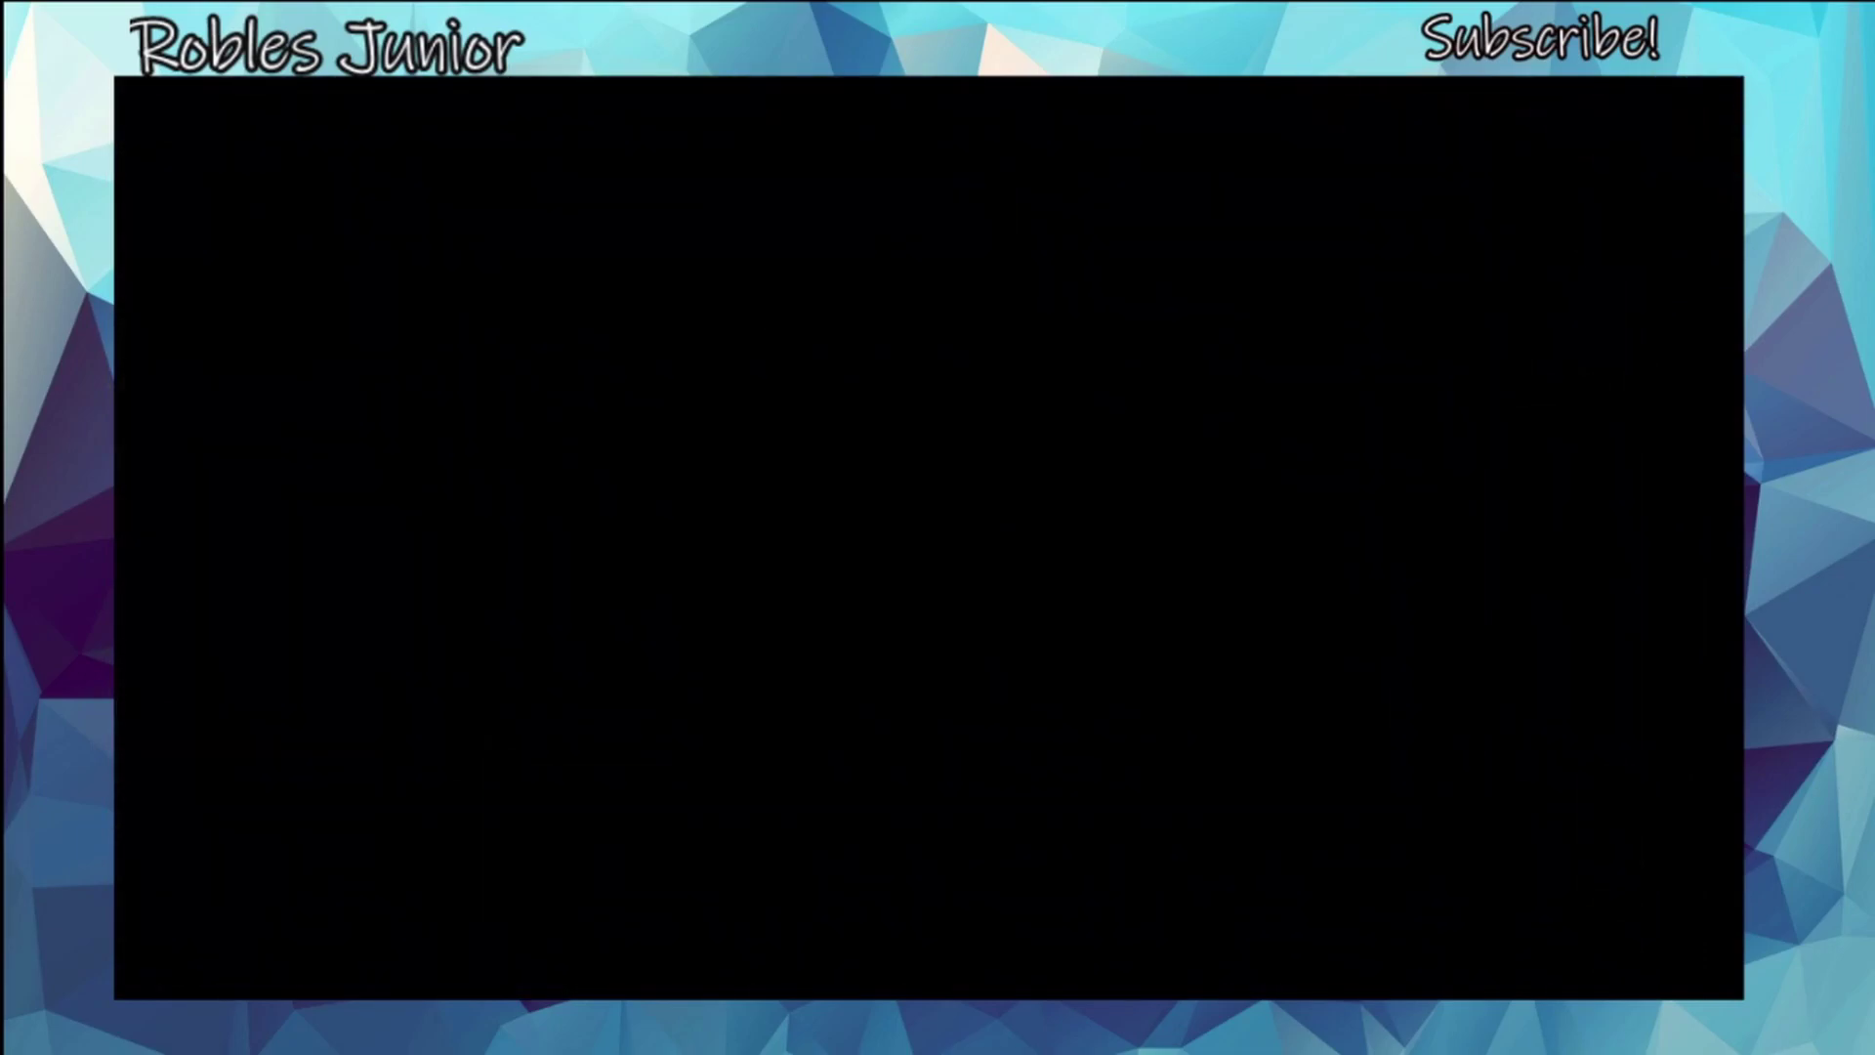
Open the boot.cfg file in the ux0:data/AutoBoot folder.
key(Down)
key(Down)
key(Down)
key(Down)
key(Down)
key(Down)
key(Down)
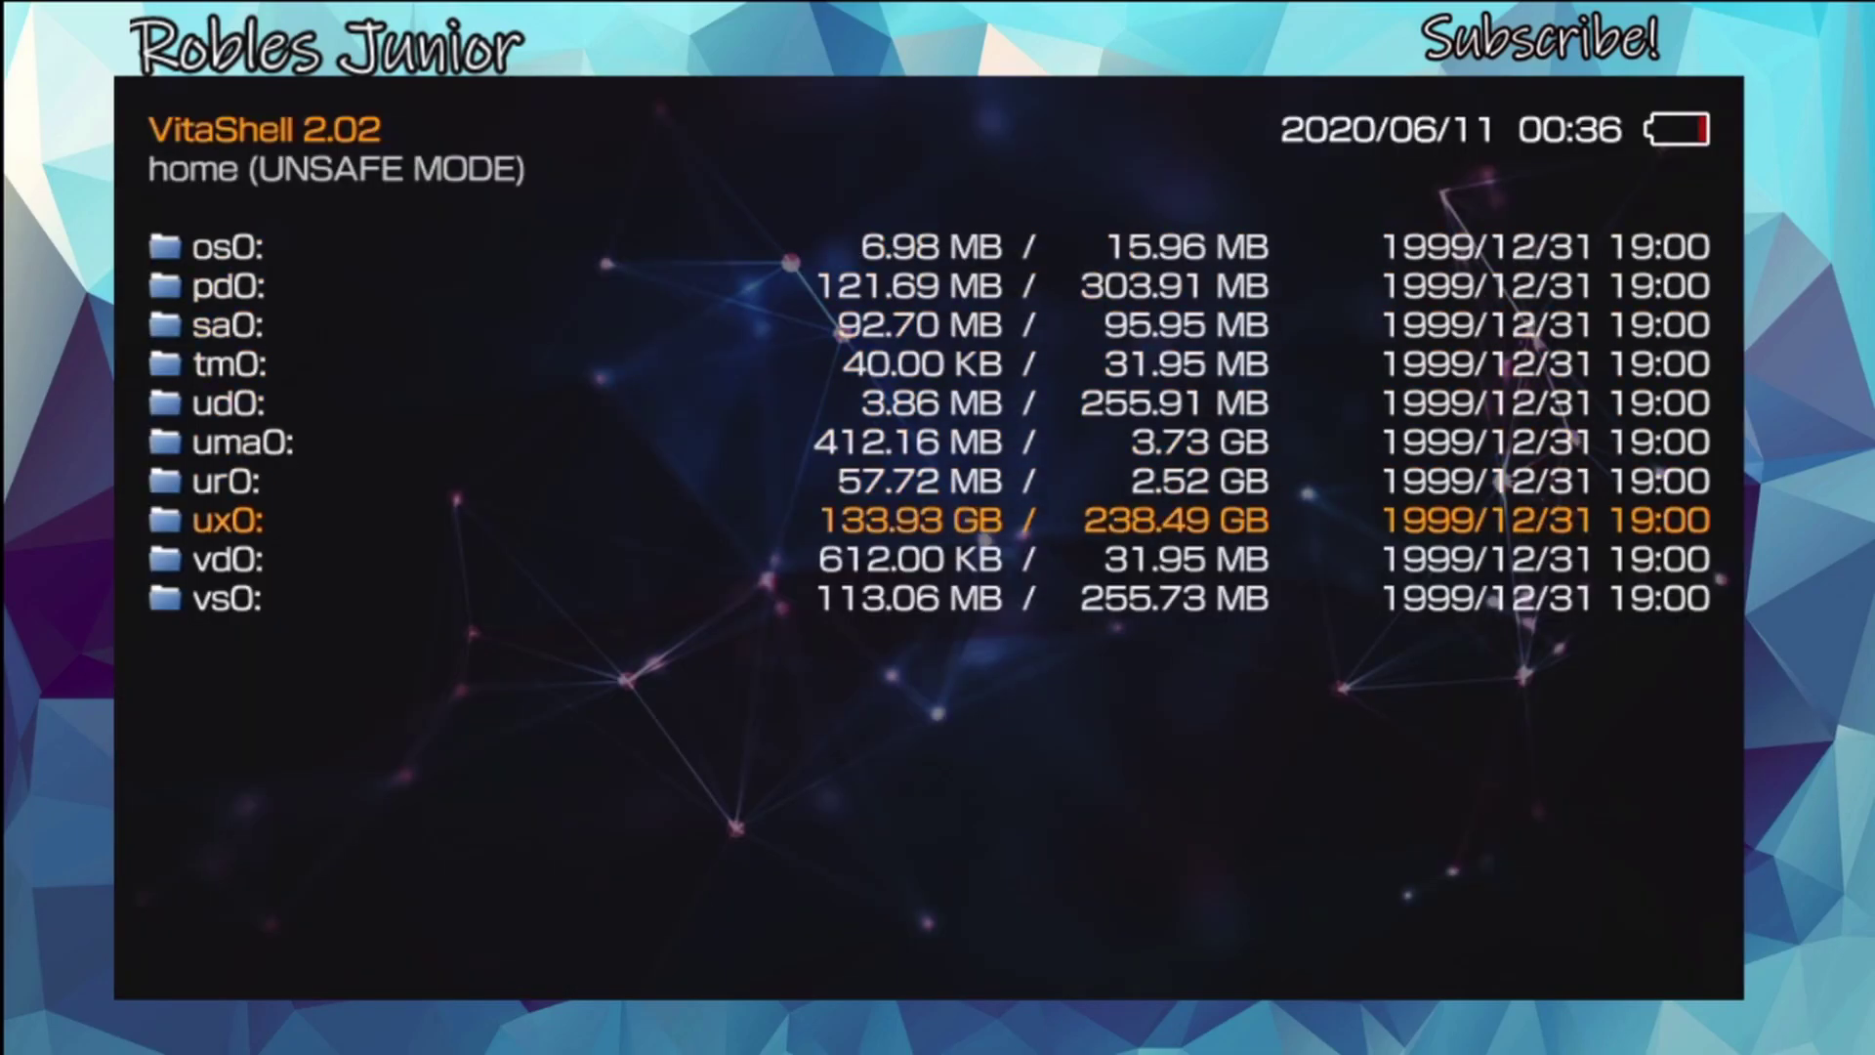
key(Return)
key(Down)
key(Down)
key(Down)
key(Down)
key(Down)
key(Down)
key(Down)
key(Down)
key(Down)
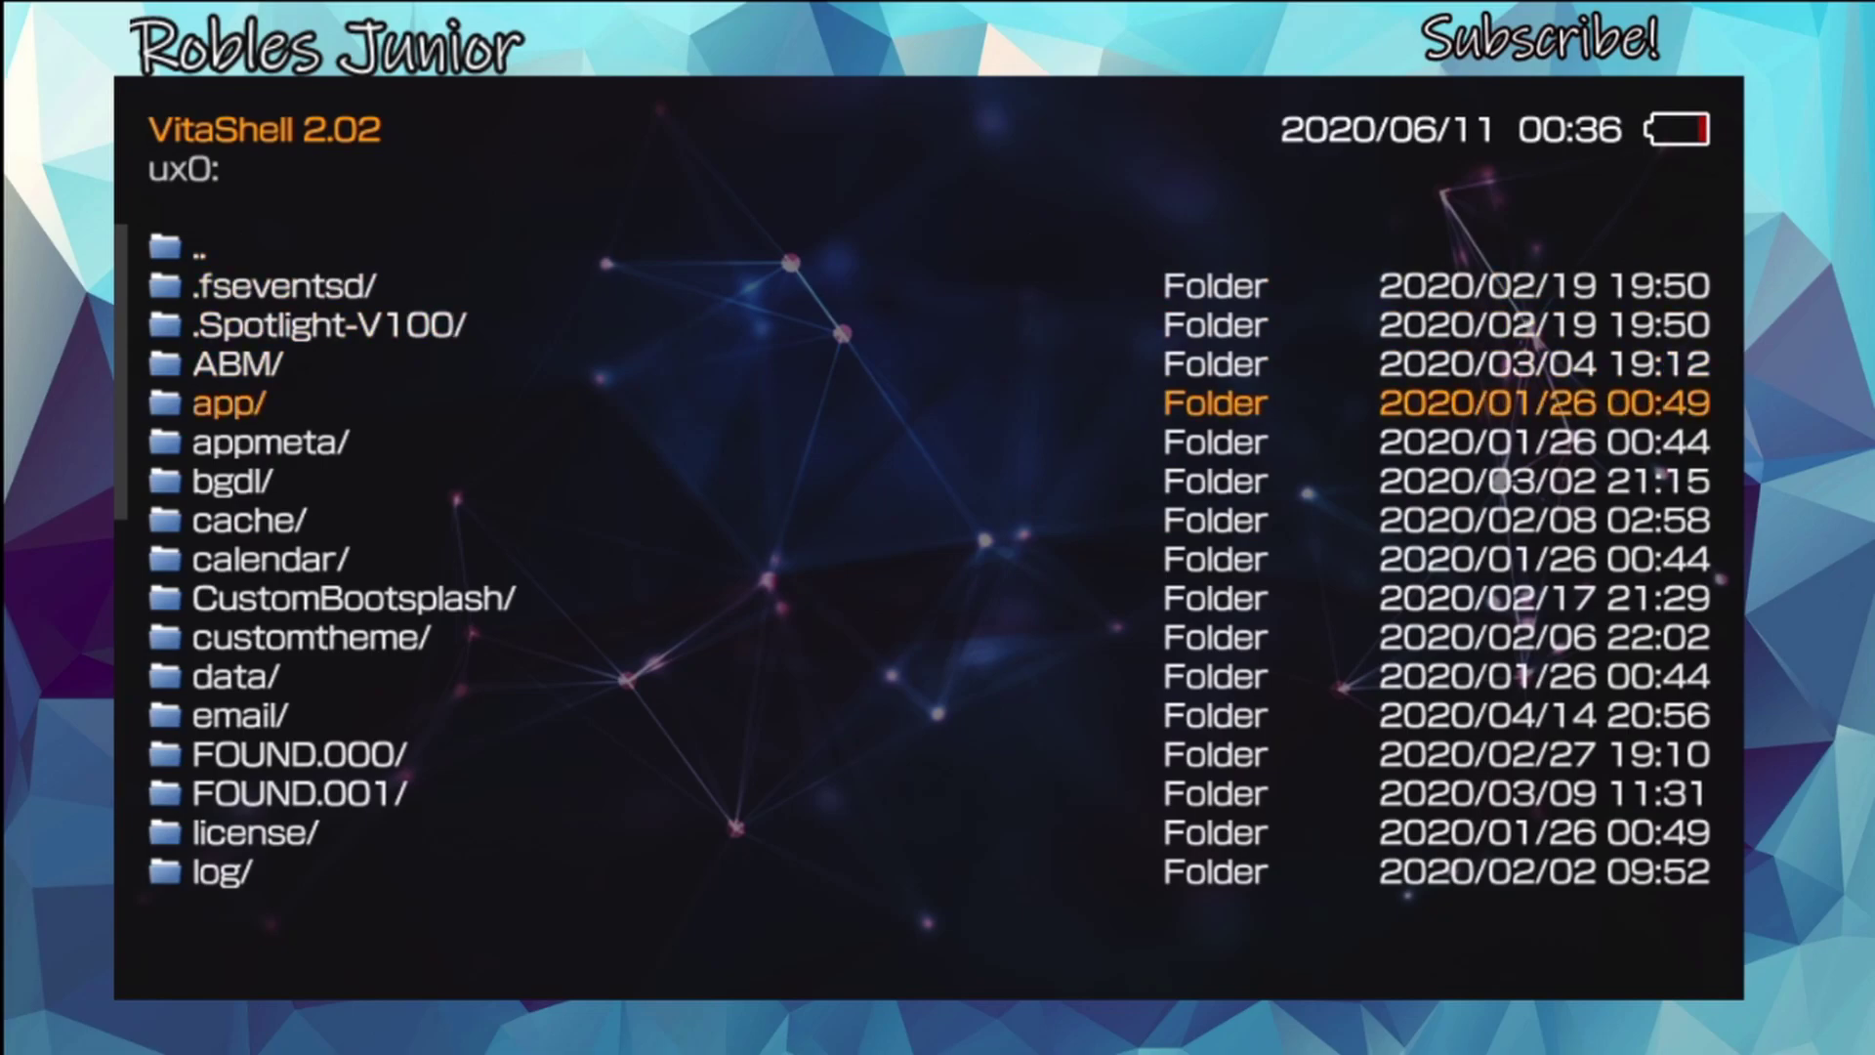
key(Down)
key(Down)
key(Return)
key(Down)
key(Return)
key(Down)
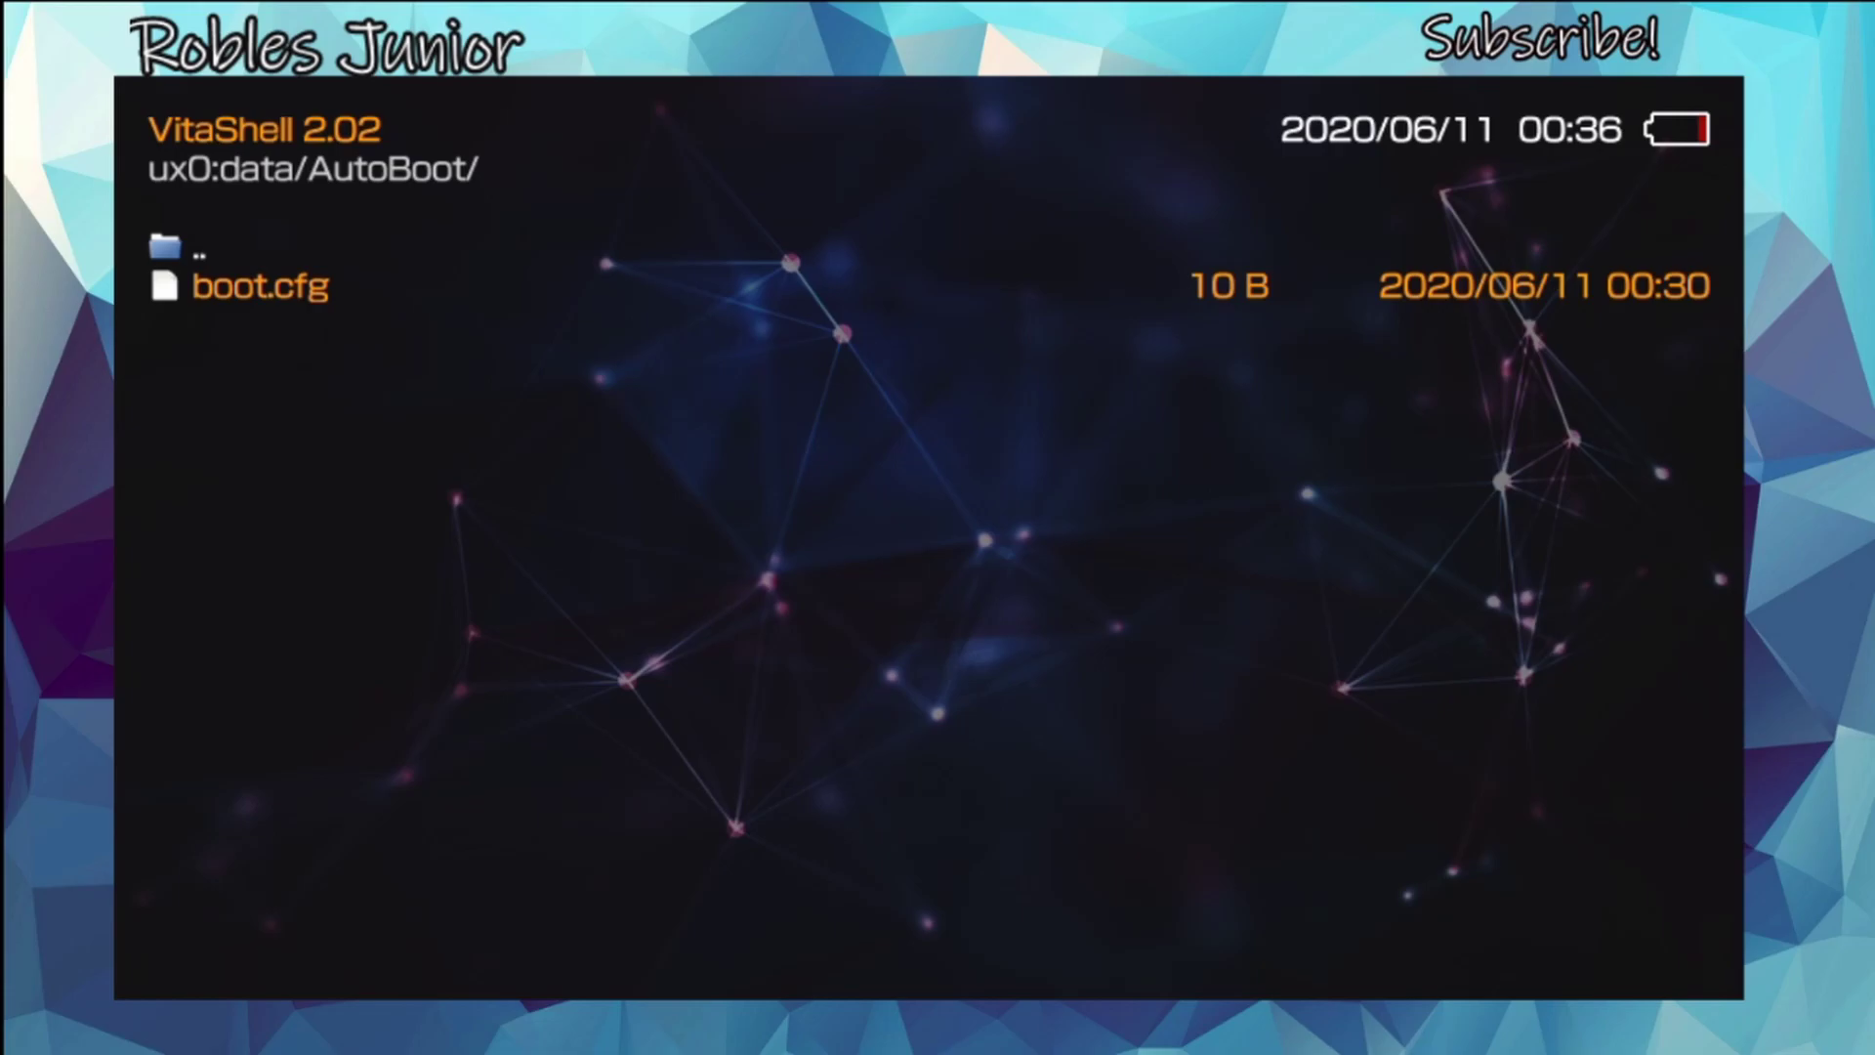
key(Return)
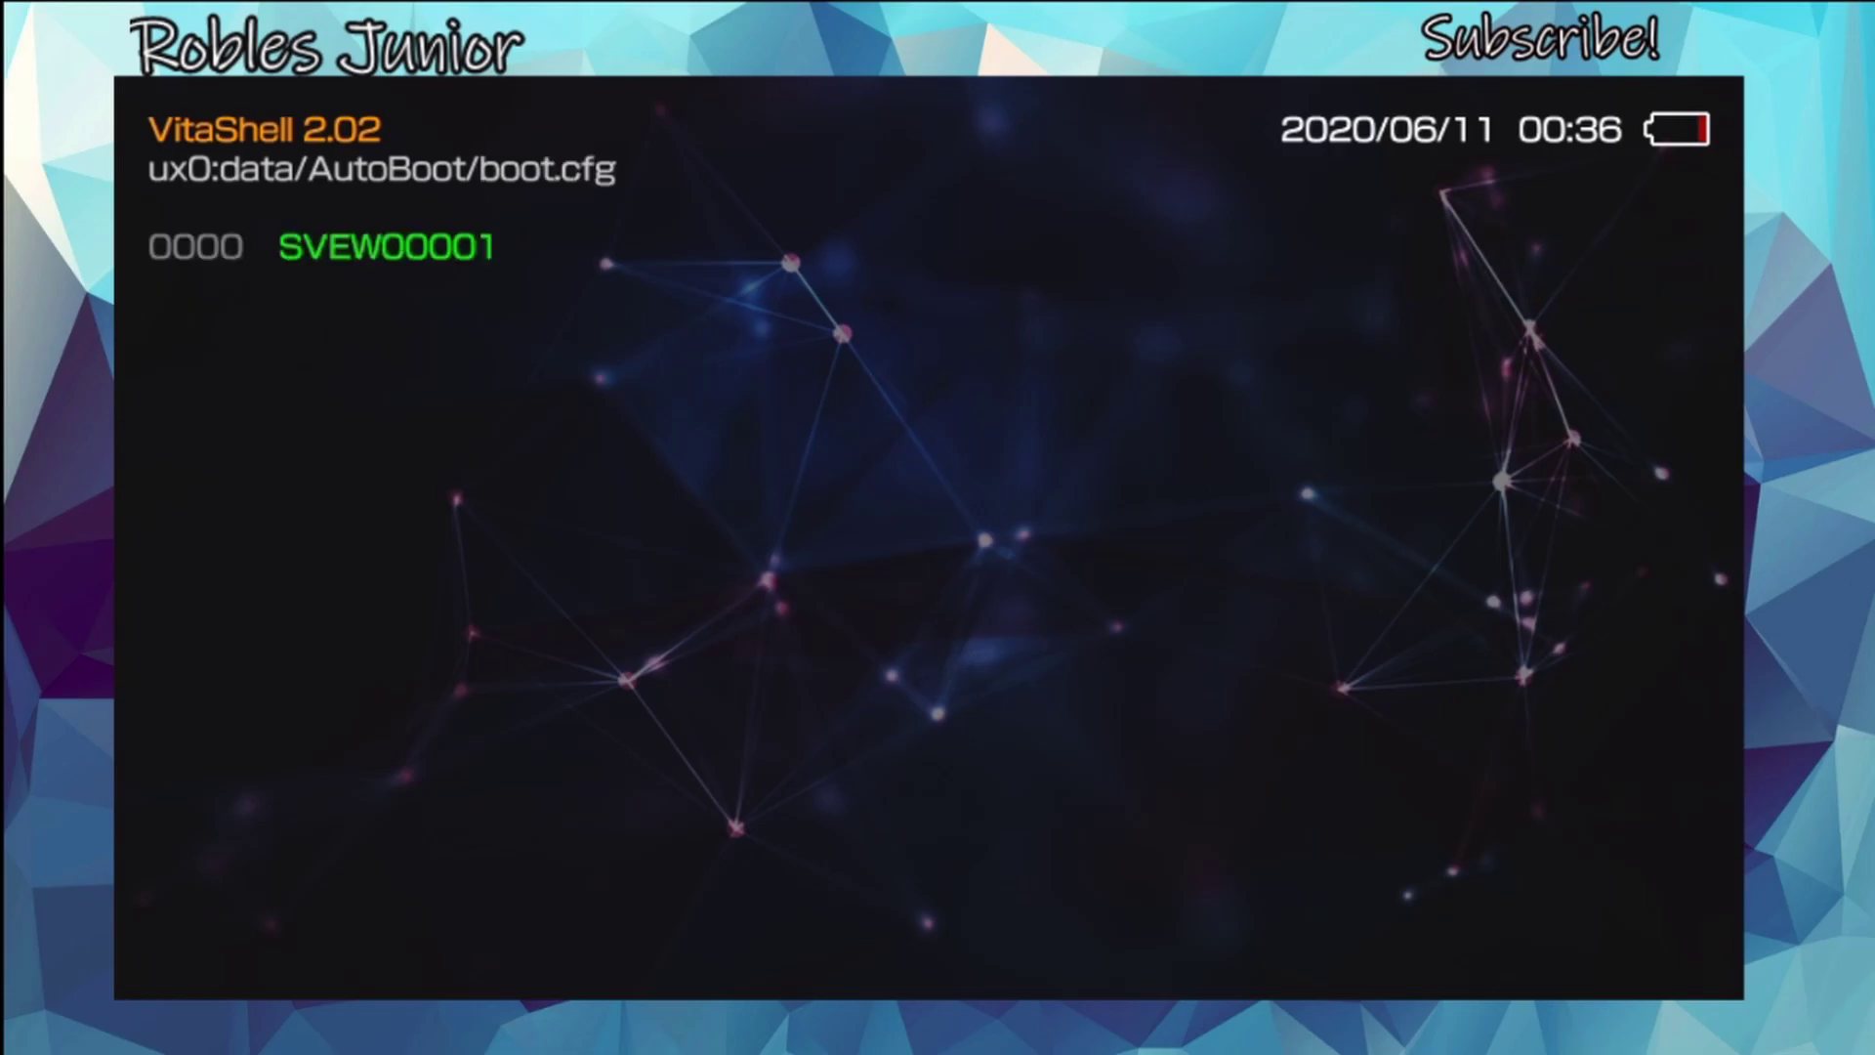
Open the title ID line of boot.cfg for editing, cancel the edit, and return to the partition list.
key(Return)
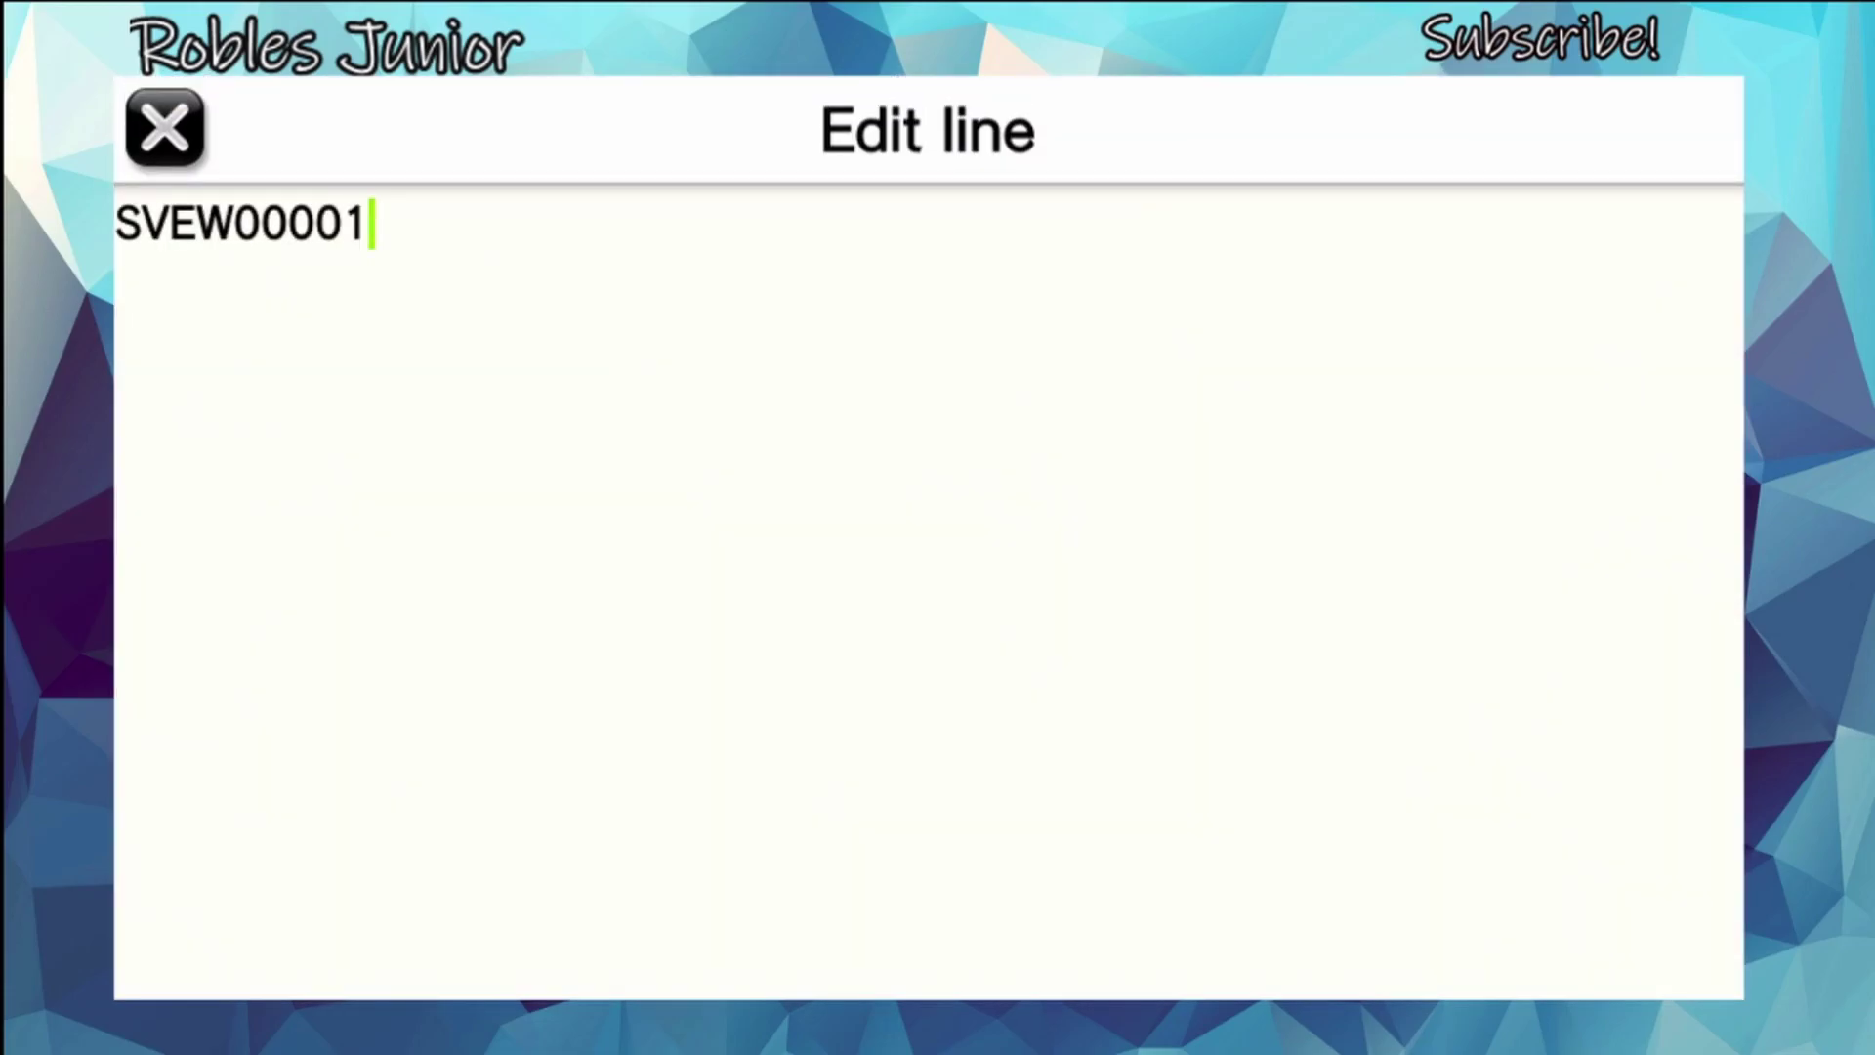
key(Escape)
key(Escape)
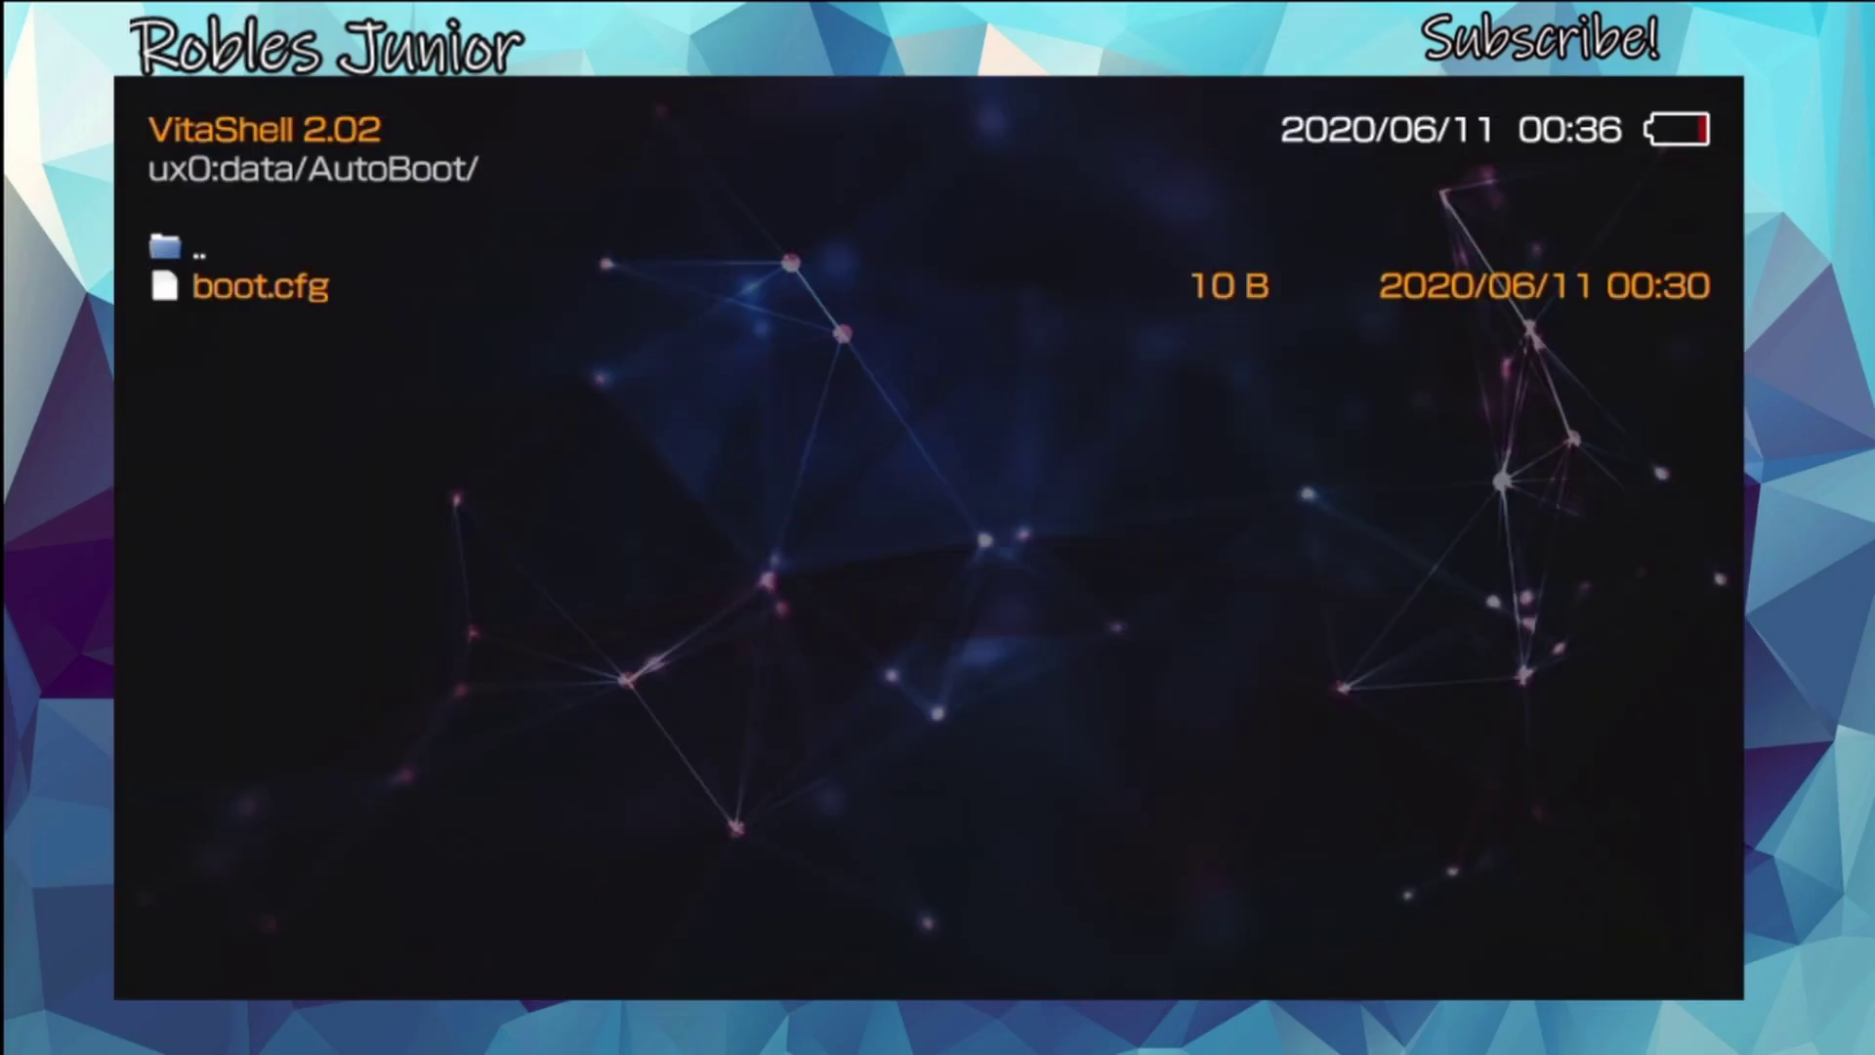
key(Escape)
key(Escape)
key(Up)
key(Down)
key(Down)
key(Up)
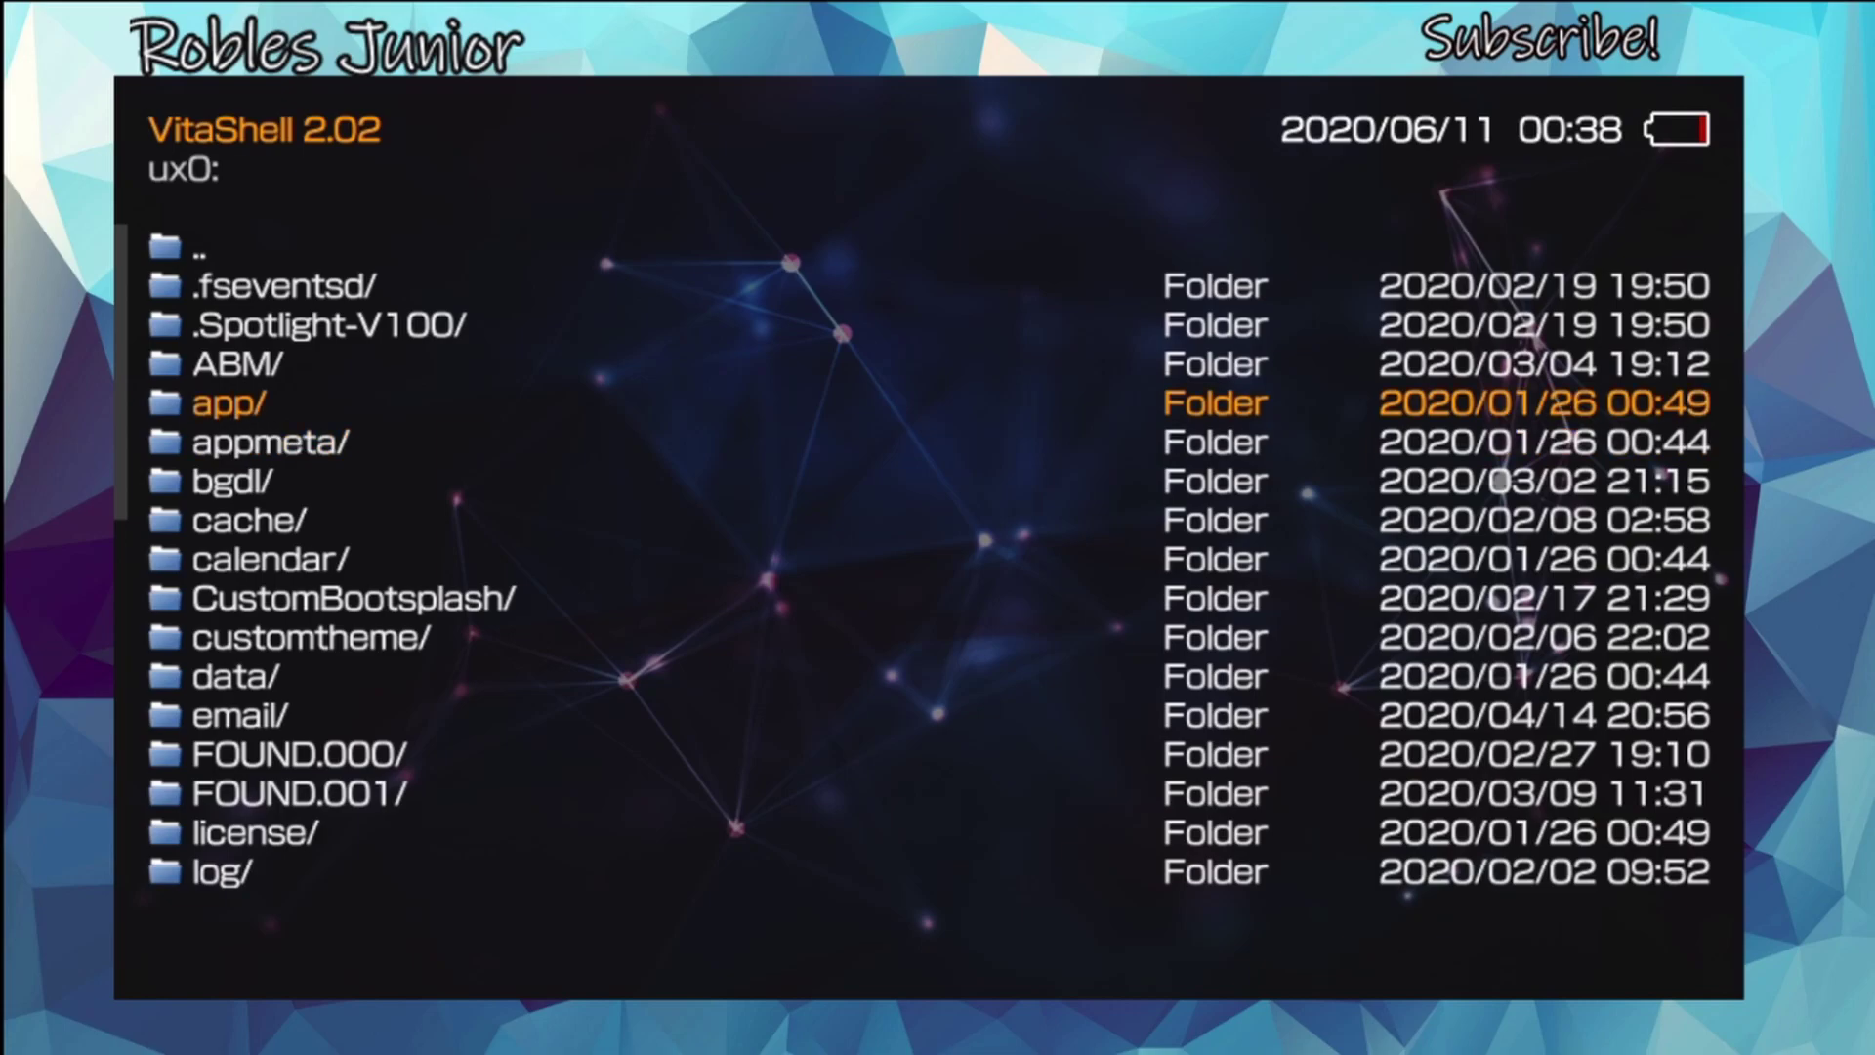
key(Escape)
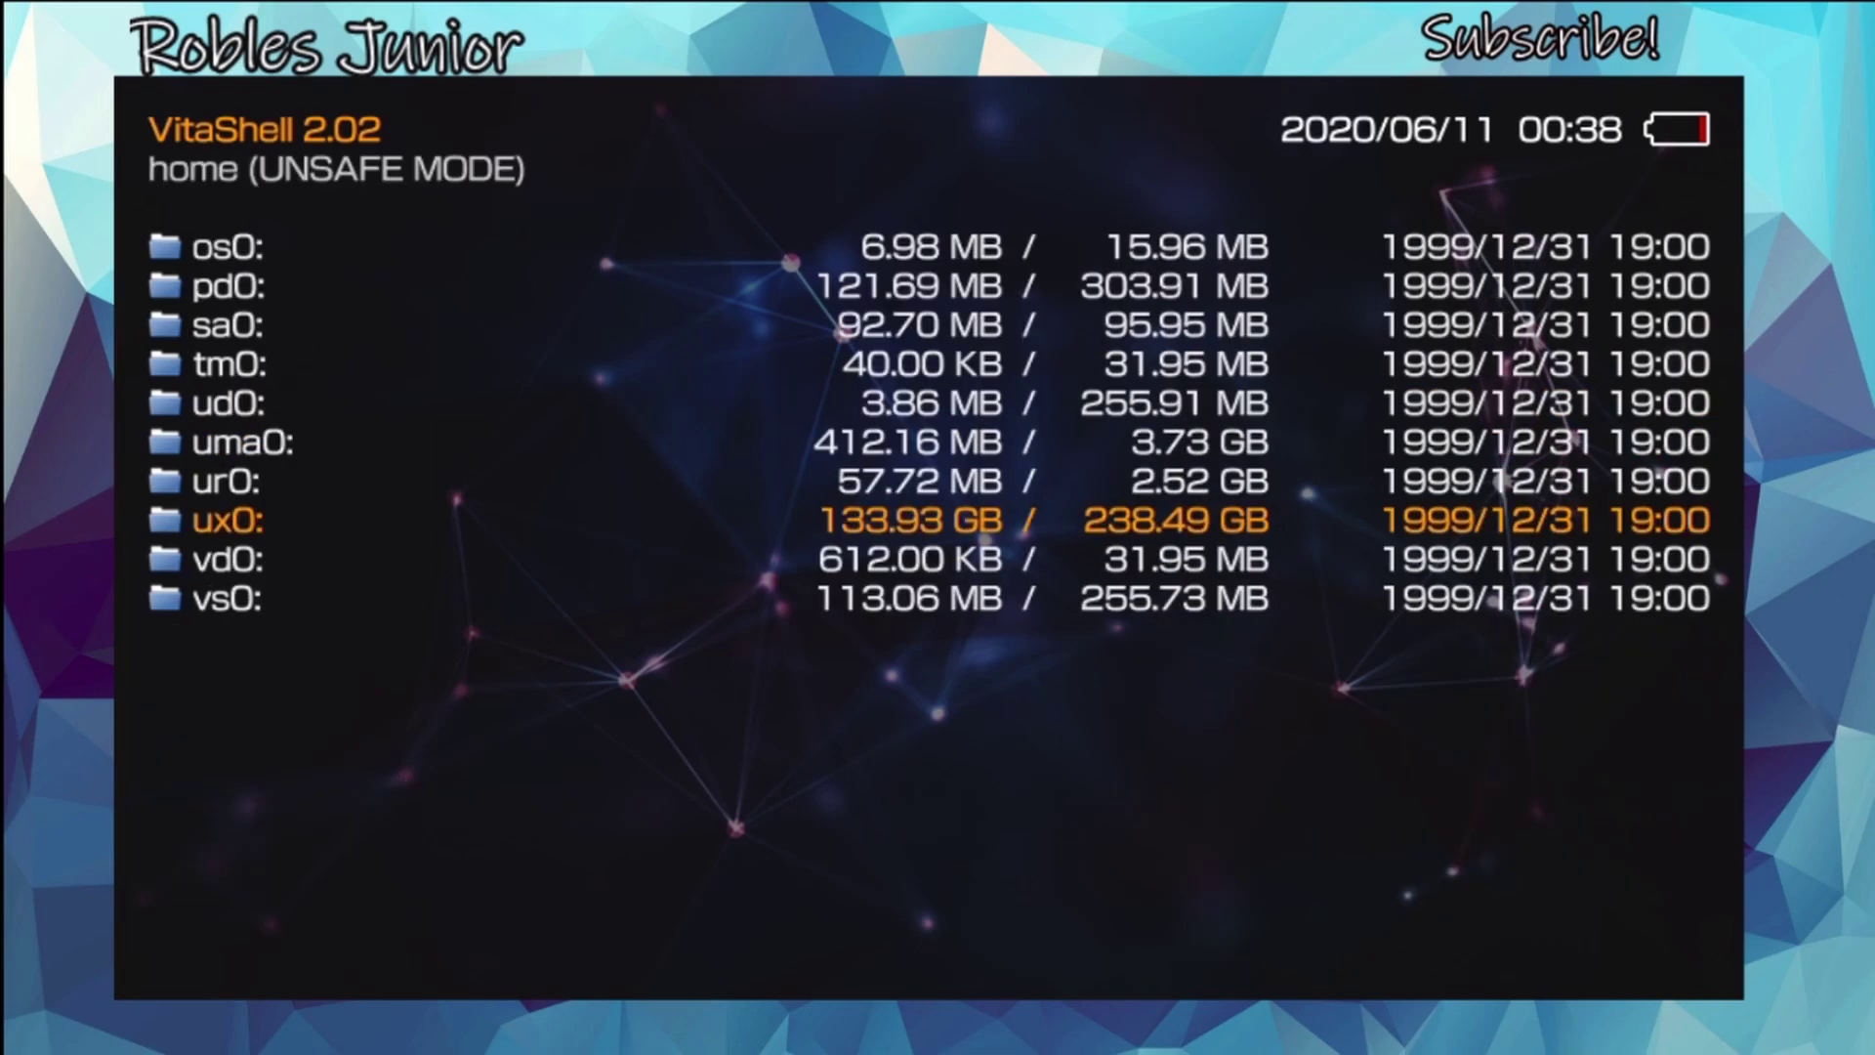
Open the app folder on the ux0: partition.
key(Return)
key(Down)
key(Down)
key(Down)
Examine the application folder names in ux0:app for title IDs usable in boot.cfg.
key(Down)
key(Return)
key(Down)
key(Down)
key(Down)
key(Down)
key(Down)
key(Down)
key(Down)
key(Down)
key(Down)
key(Down)
key(Down)
key(Down)
key(Down)
key(Down)
key(Up)
key(Up)
key(Up)
key(Up)
key(Up)
key(Up)
key(Up)
key(Up)
key(Up)
key(Down)
key(Down)
key(Down)
key(Down)
key(Down)
key(Down)
key(Down)
key(Down)
key(Down)
key(Down)
key(Down)
key(Down)
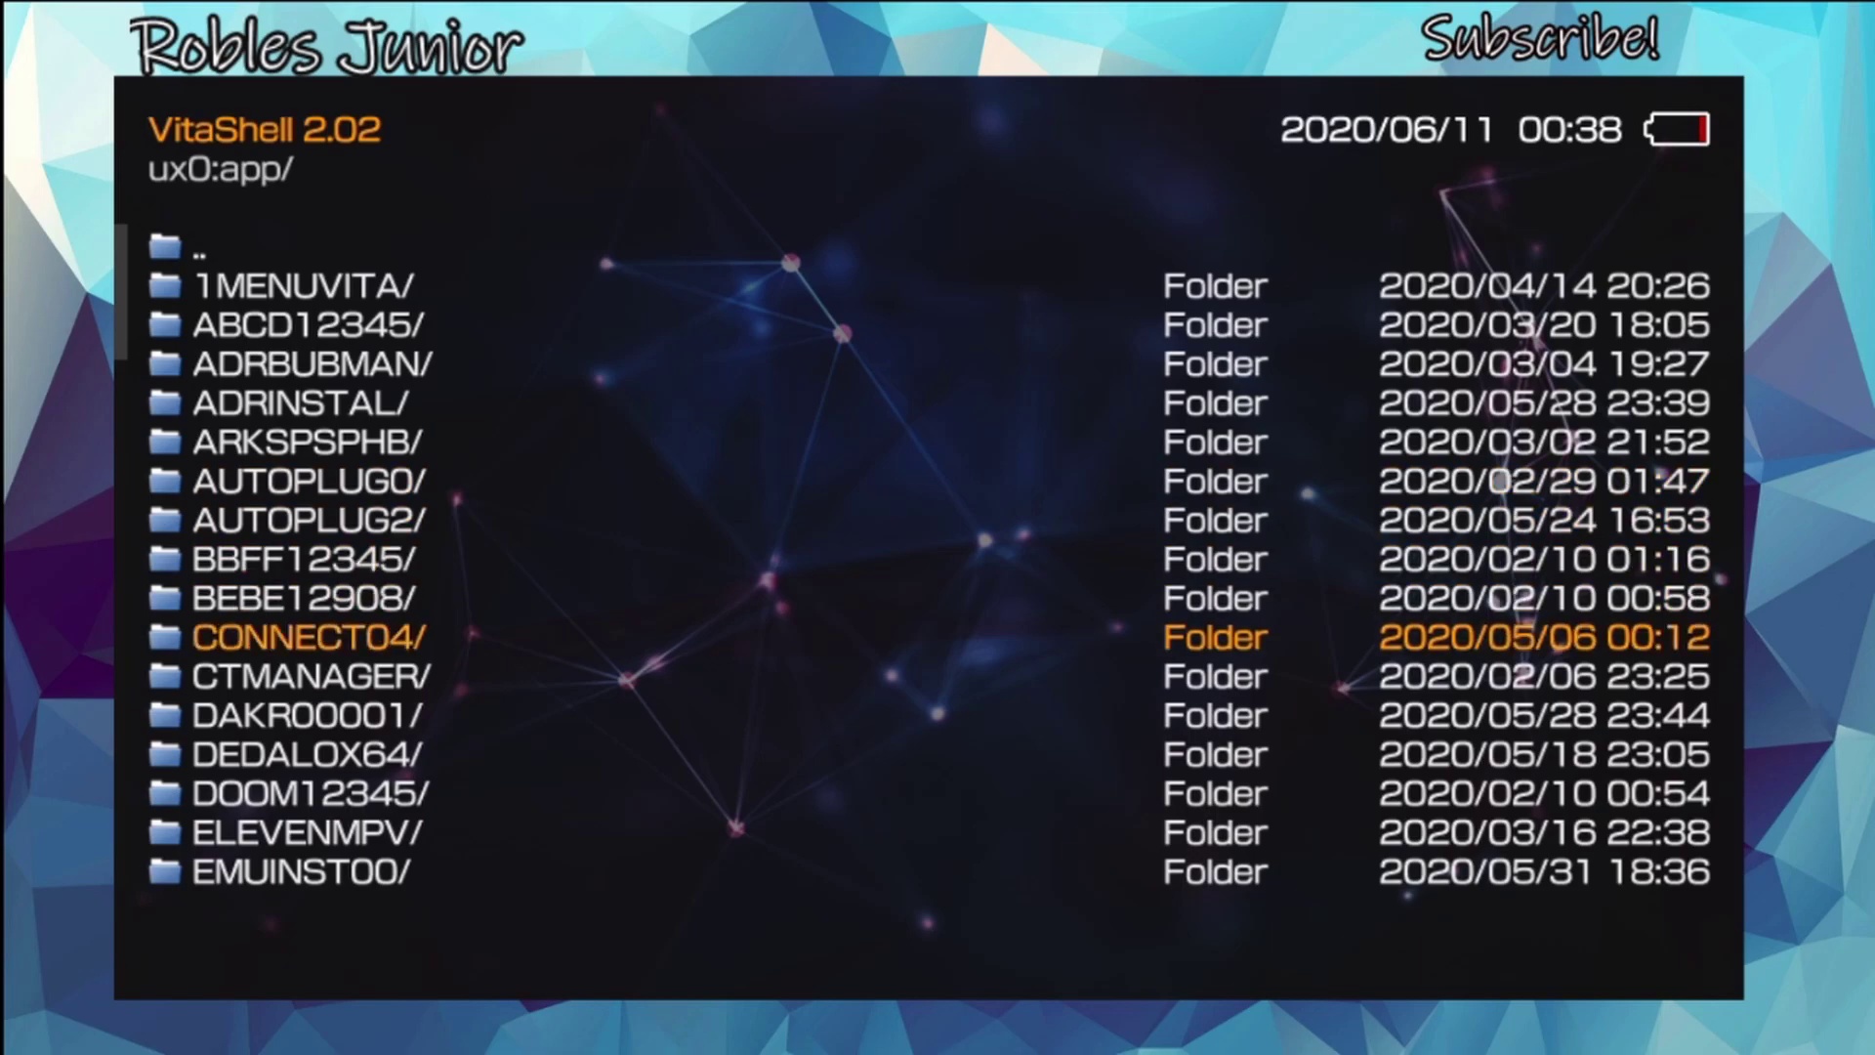
key(Up)
key(Down)
key(Down)
key(Down)
key(Down)
key(Down)
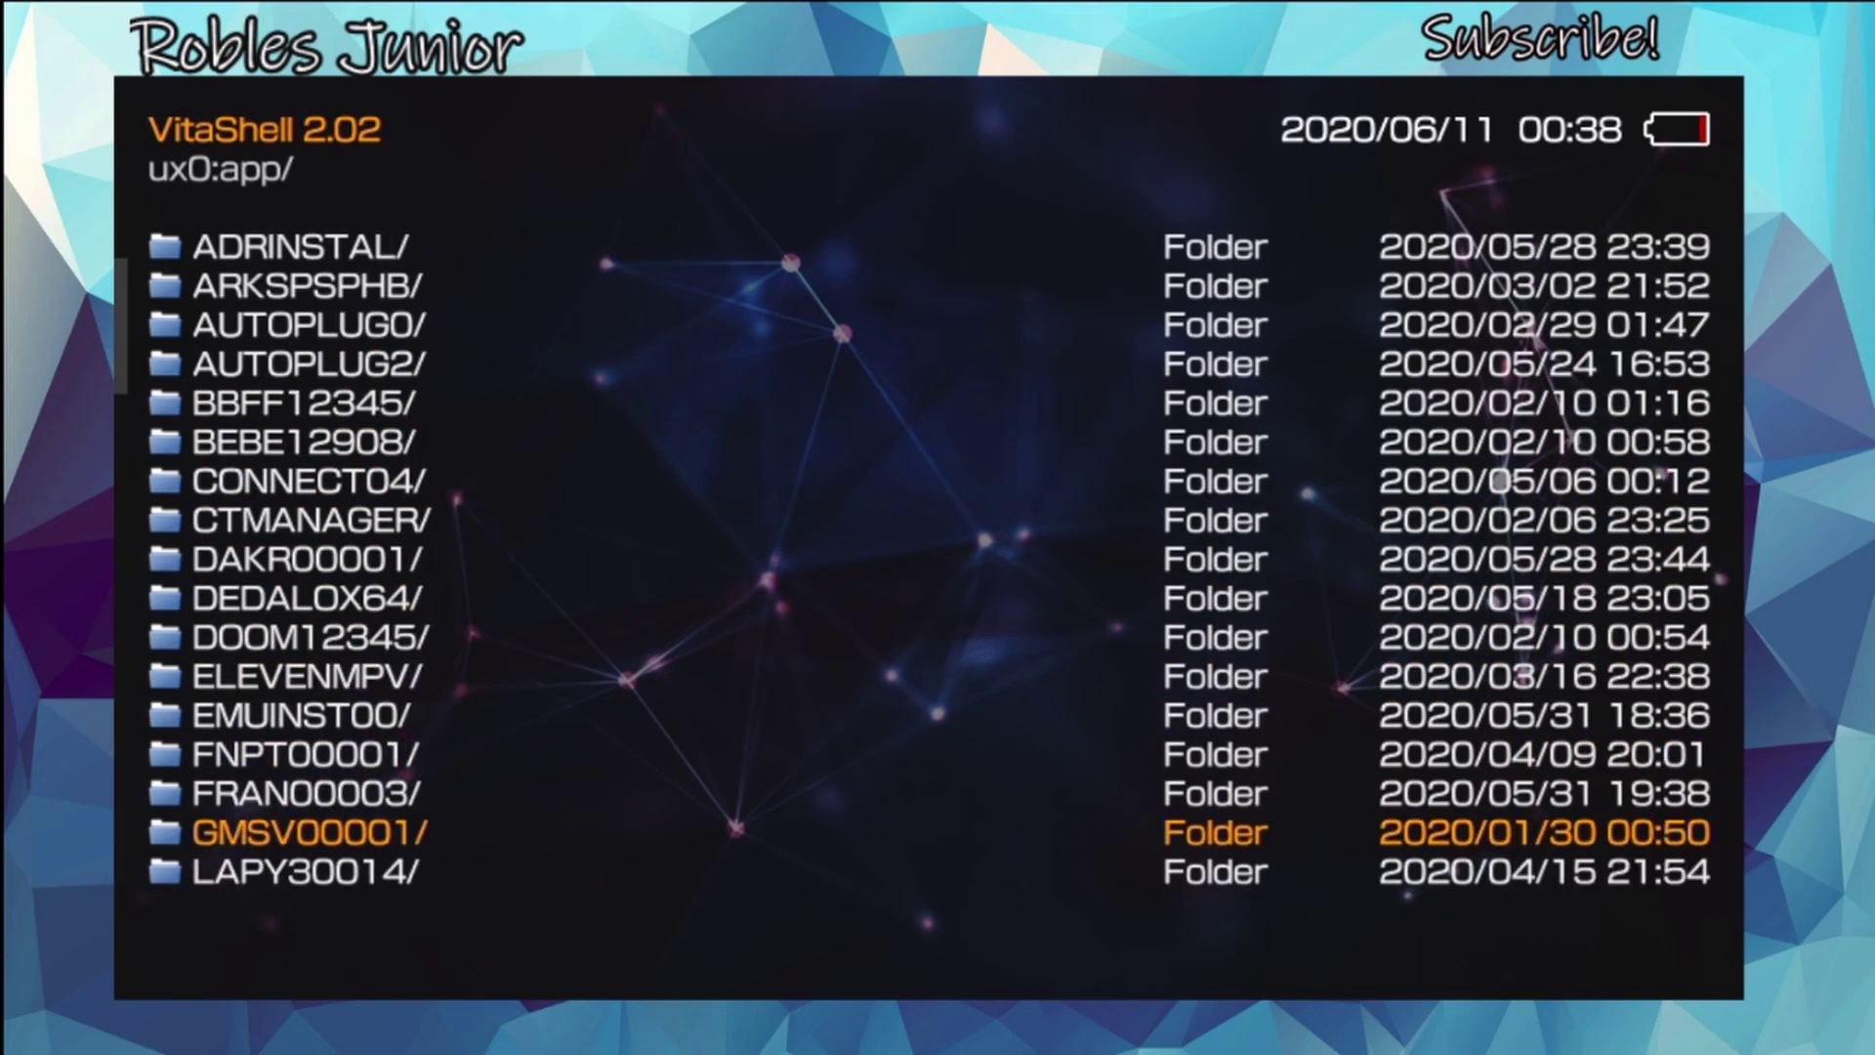
key(Down)
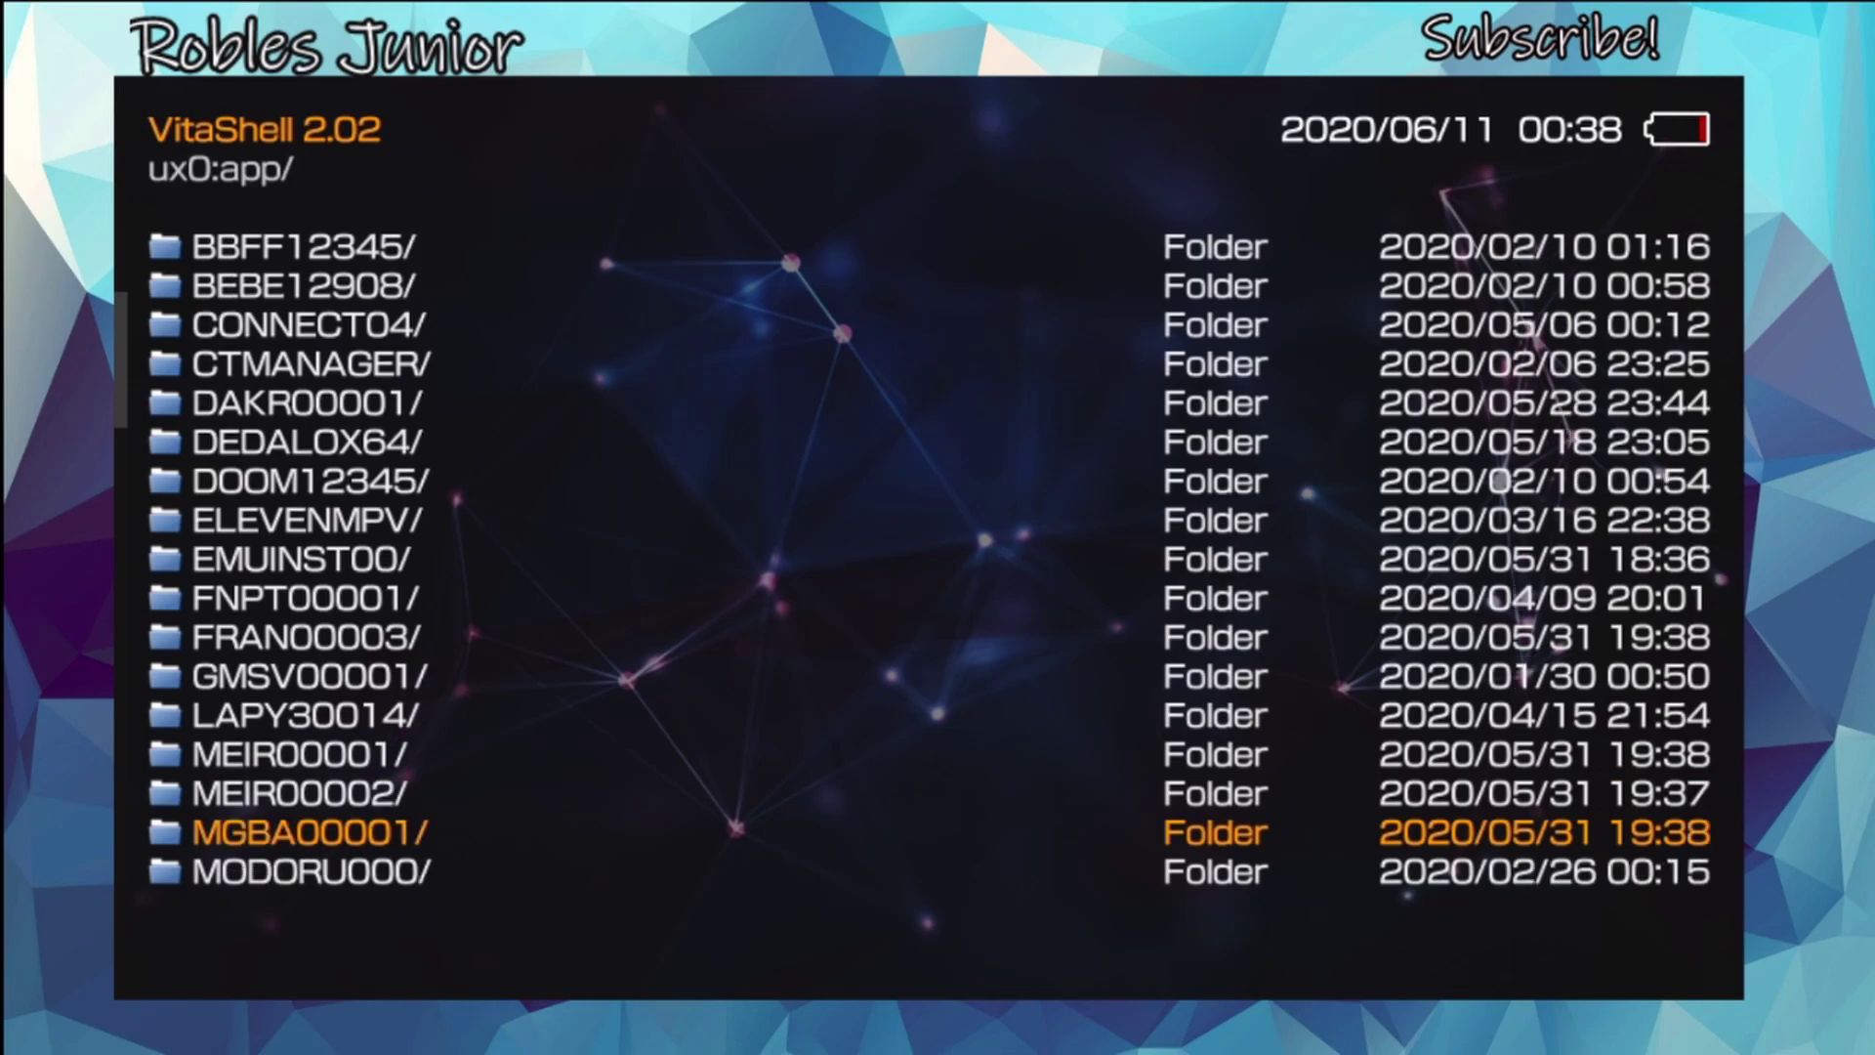
key(Up)
key(Up)
key(Up)
key(Up)
key(Up)
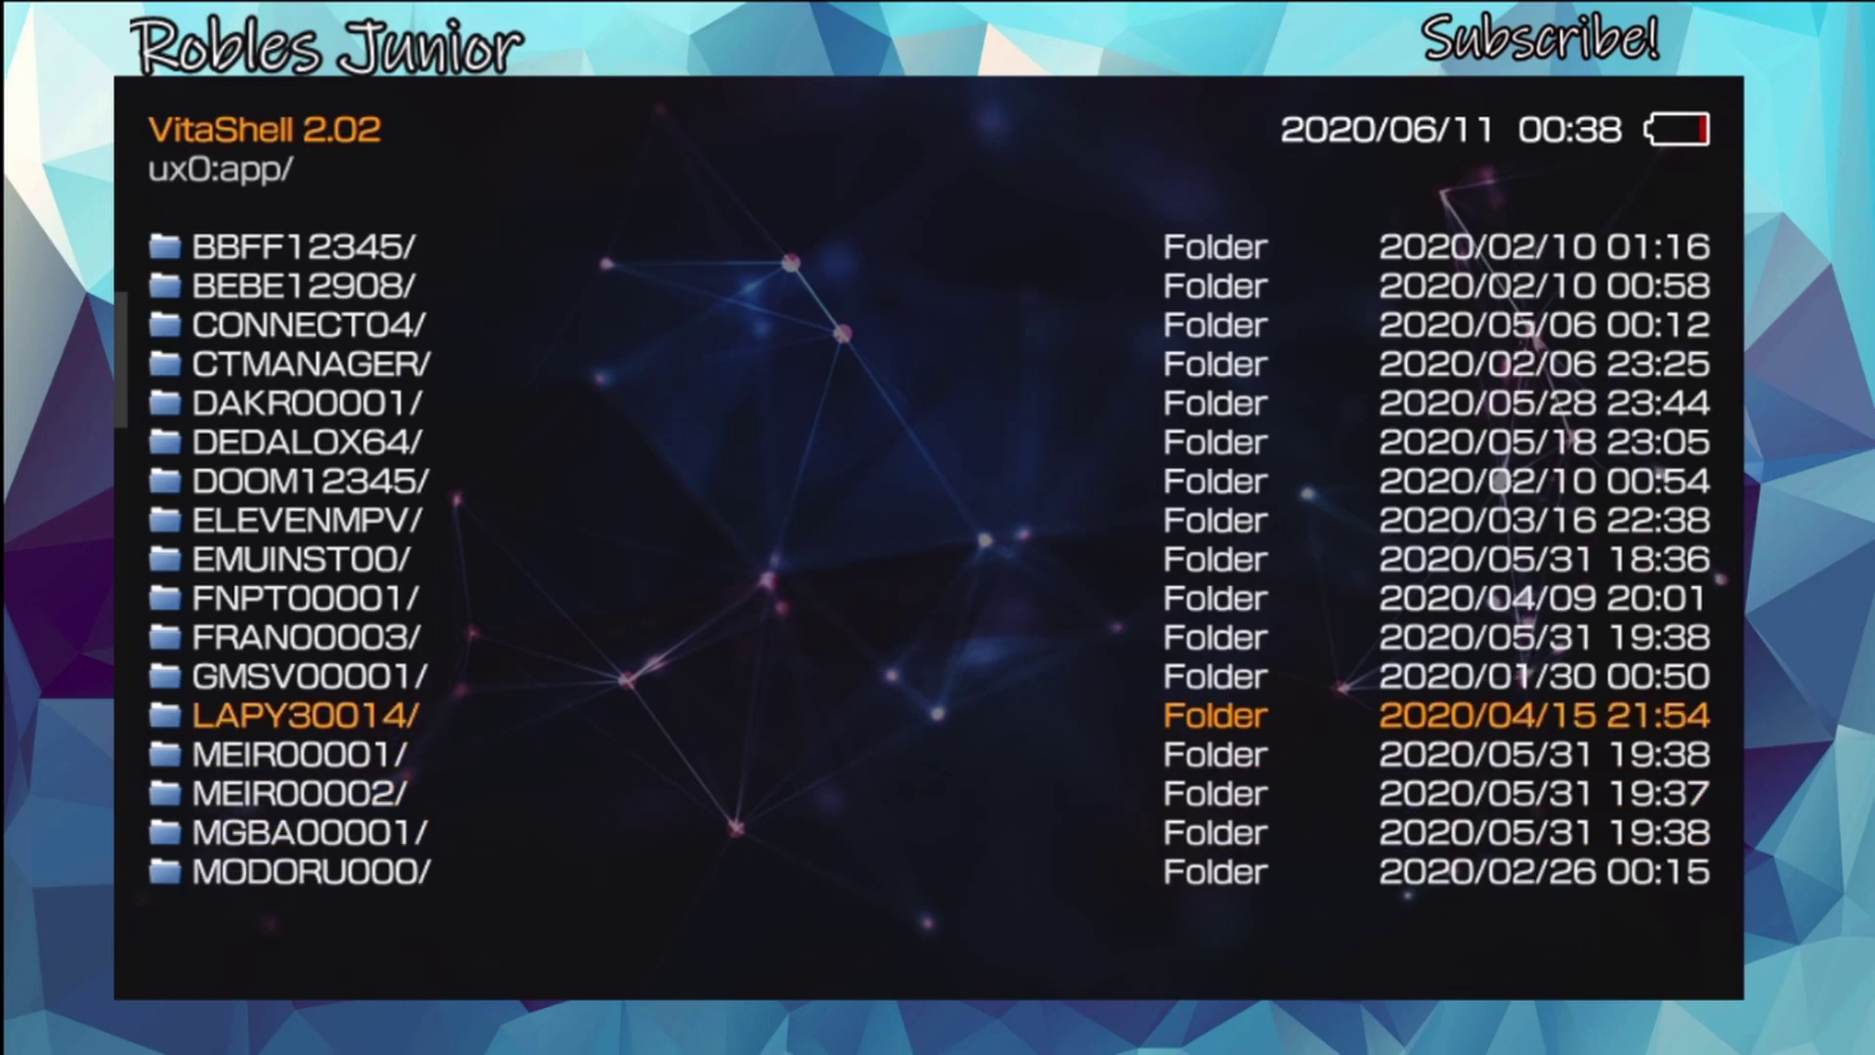